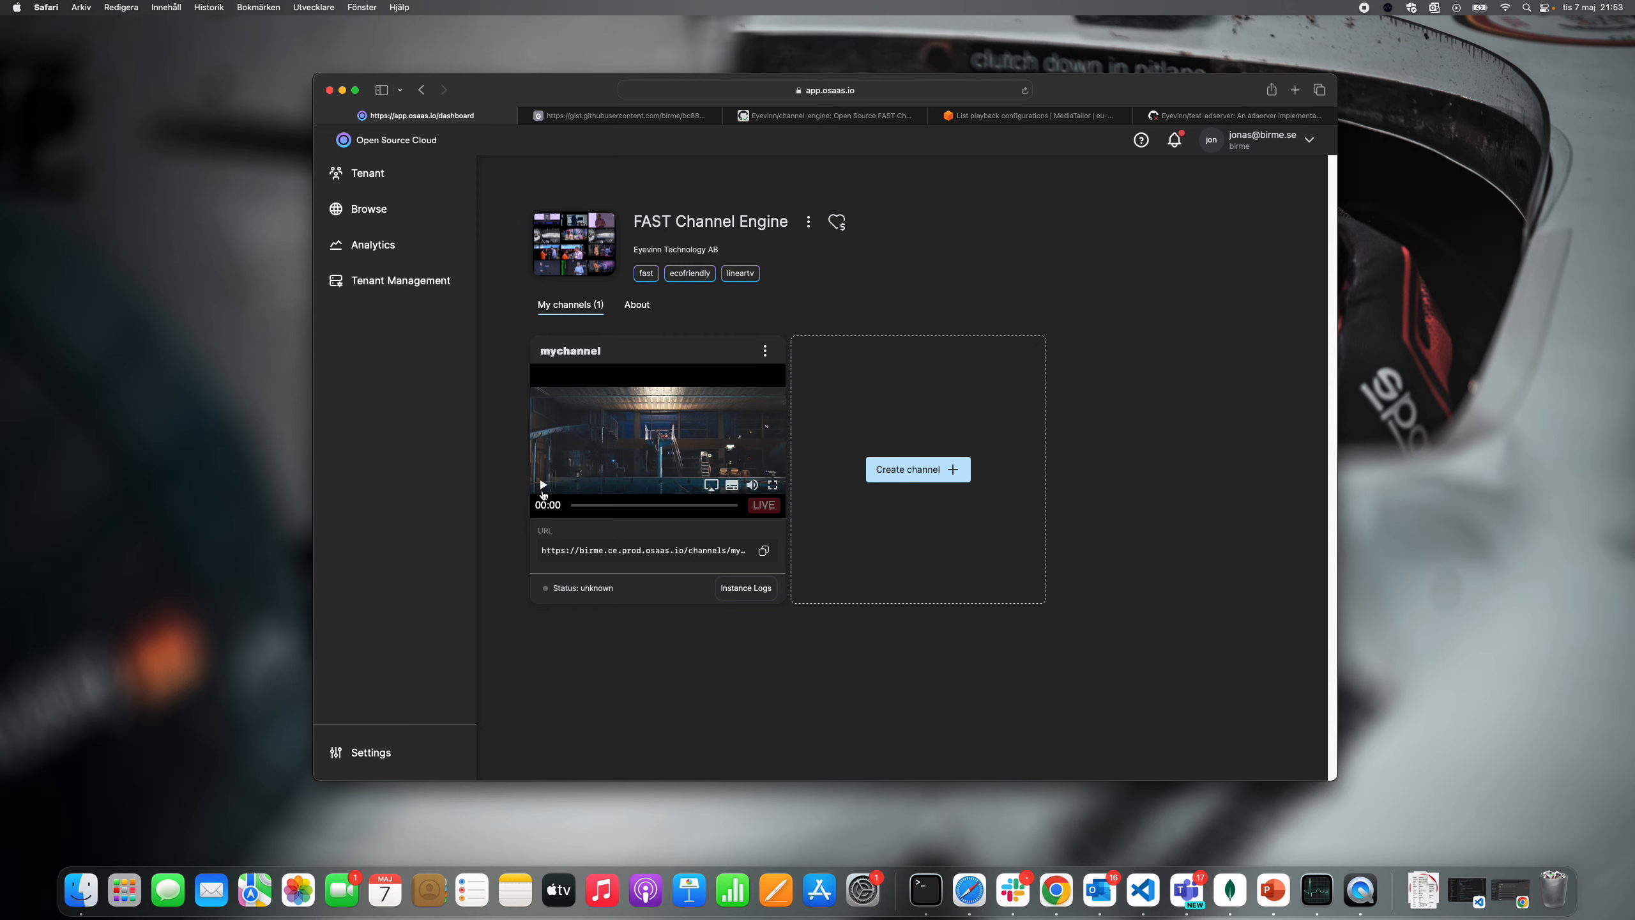
Step: Play the preview of the mychannel FAST channel and toggle its sound
{"action": "left_click", "coordinate": [543, 485]}
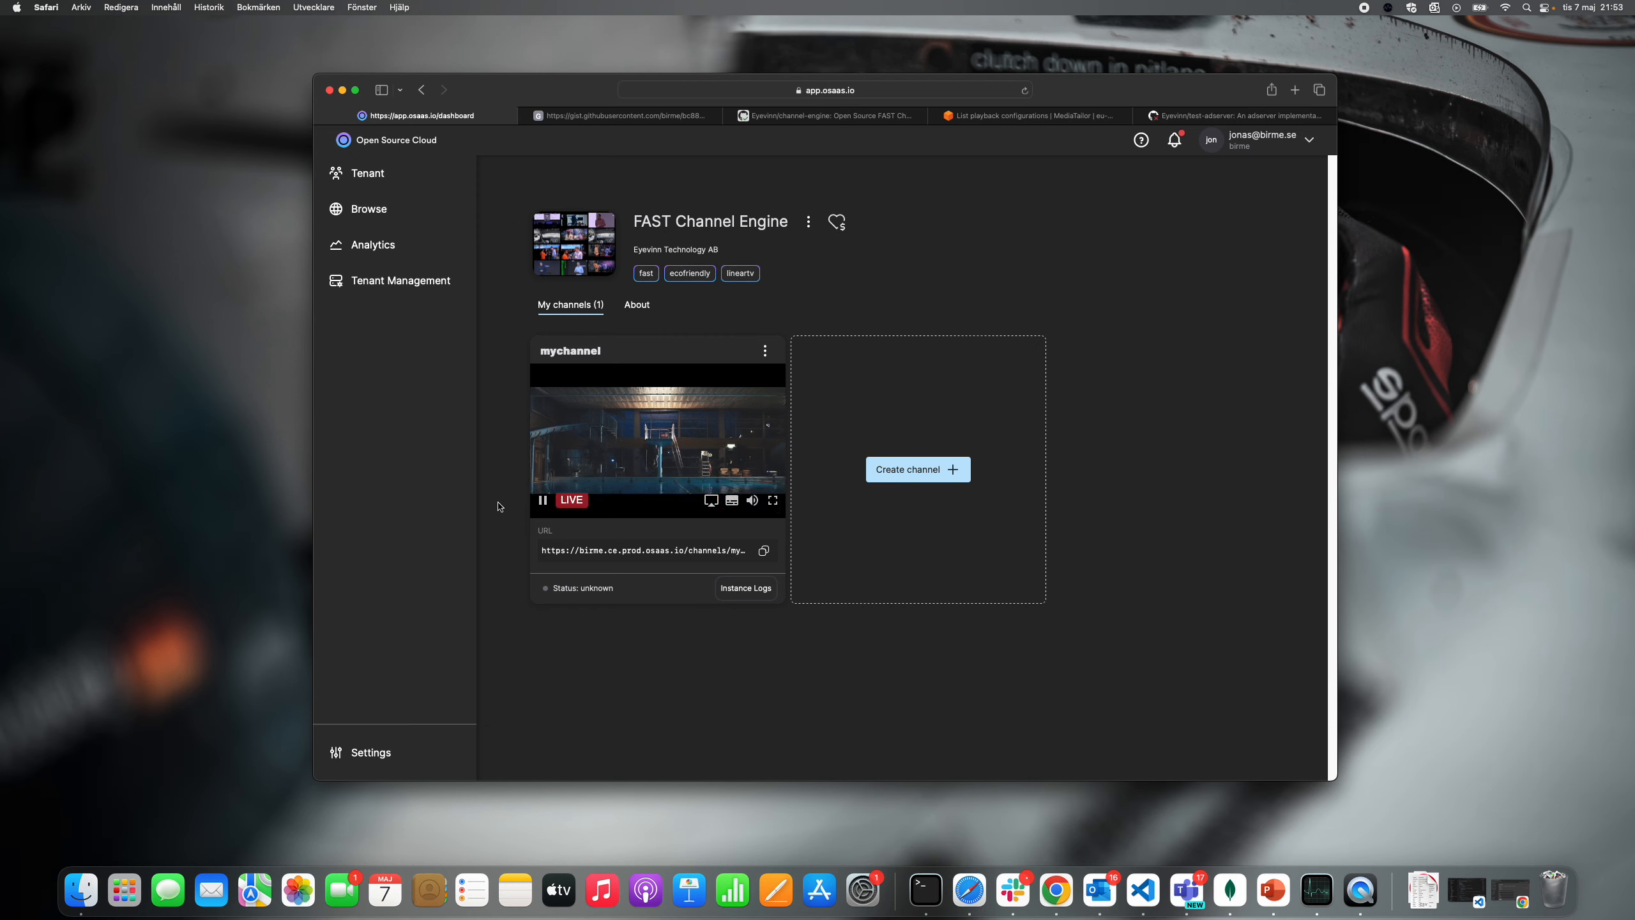
{"action": "left_click", "coordinate": [752, 502]}
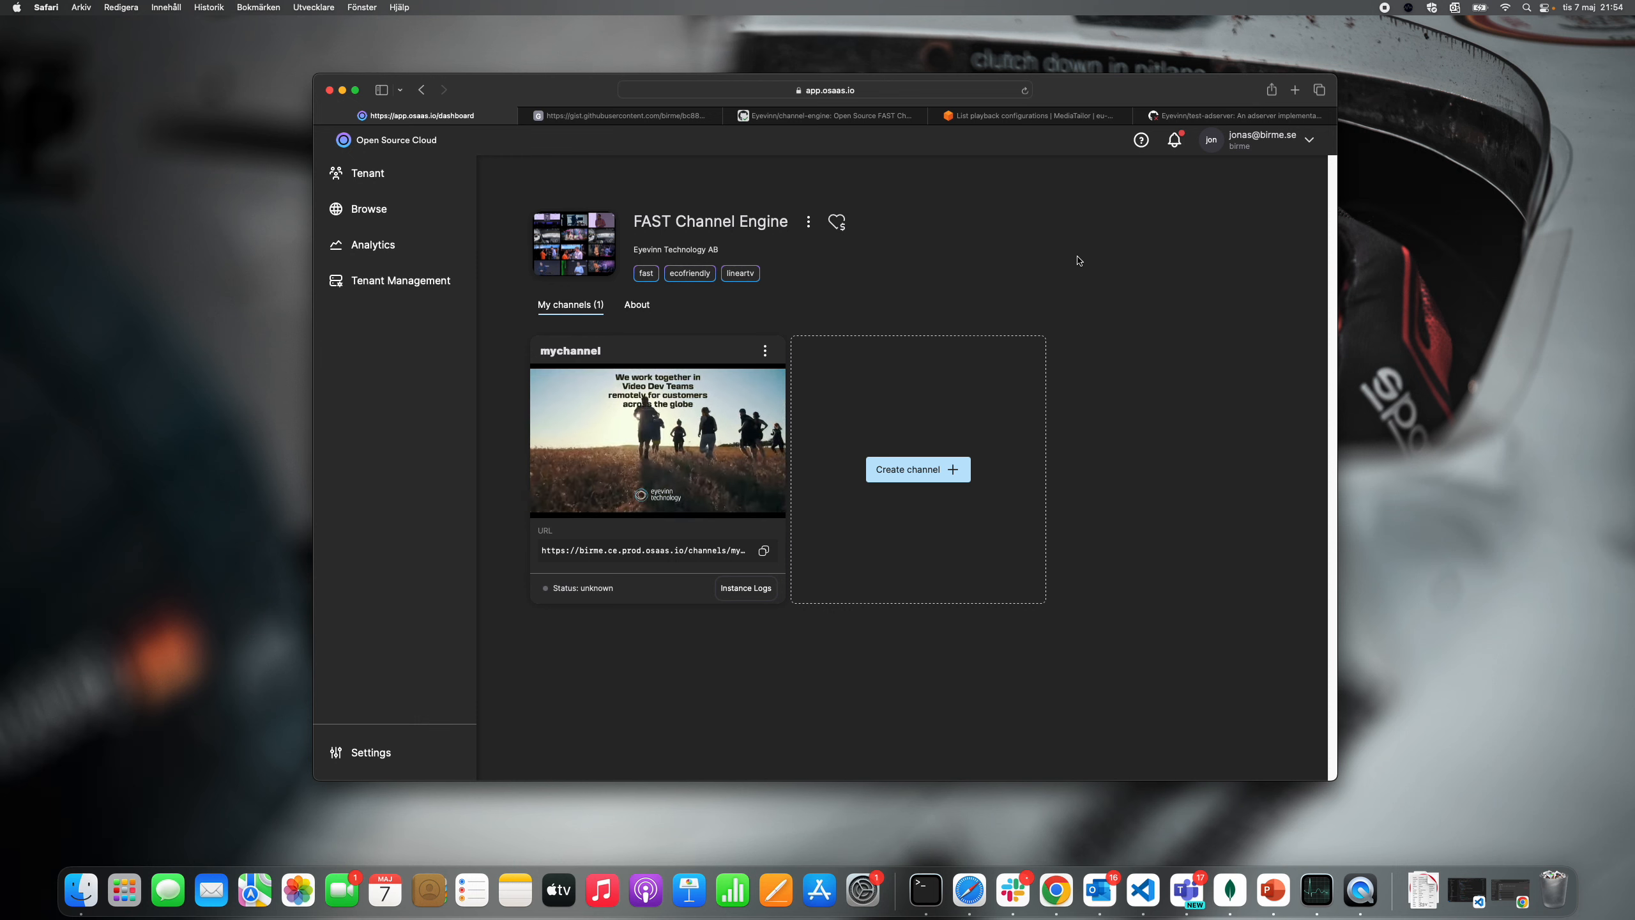
Step: Examine the Eyevinn test-adserver repository on GitHub, including its file list and the README's description of use cases
{"action": "left_click", "coordinate": [1179, 121]}
{"action": "scroll", "coordinate": [910, 405], "scroll_direction": "up", "scroll_amount": 5}
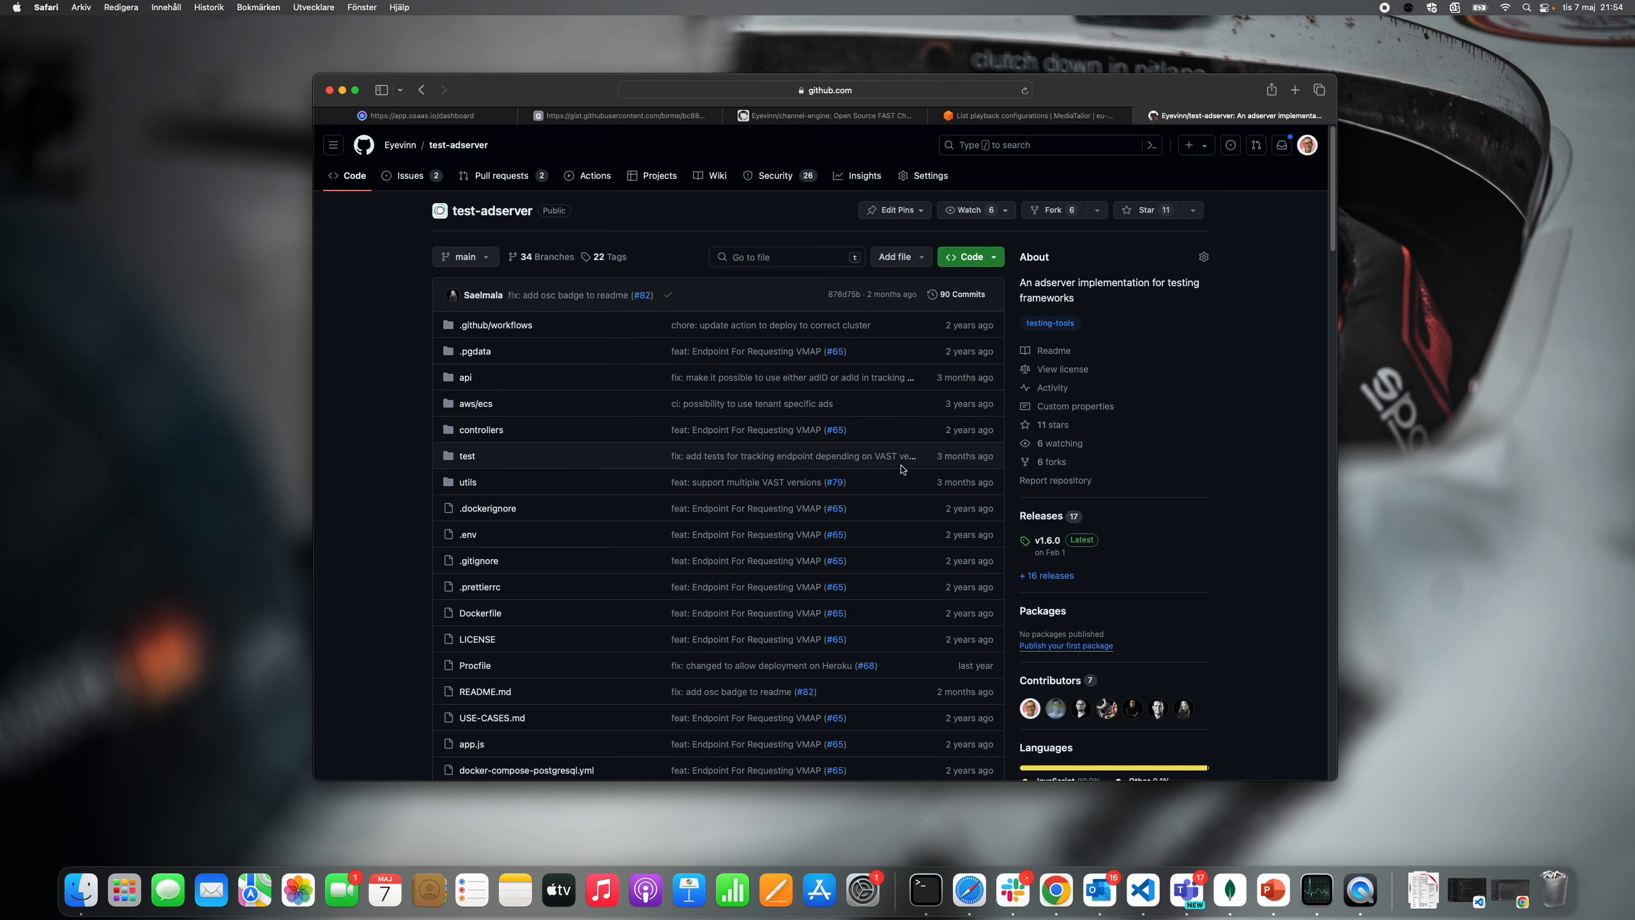
{"action": "scroll", "coordinate": [901, 469], "scroll_direction": "down", "scroll_amount": 5}
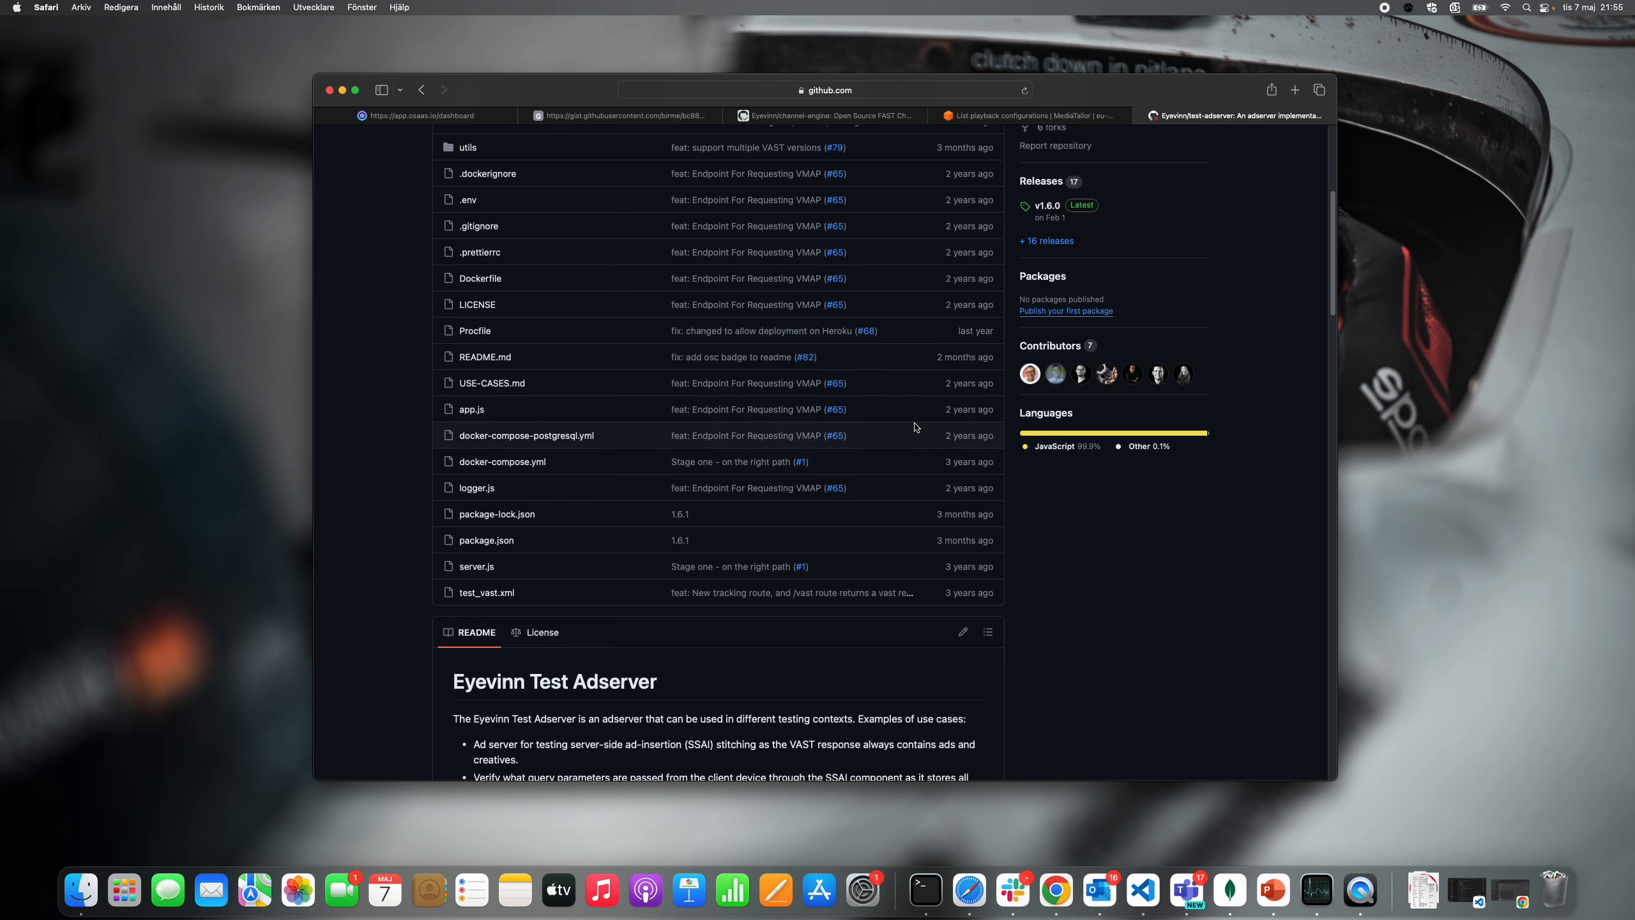
{"action": "scroll", "coordinate": [917, 420], "scroll_direction": "down", "scroll_amount": 3}
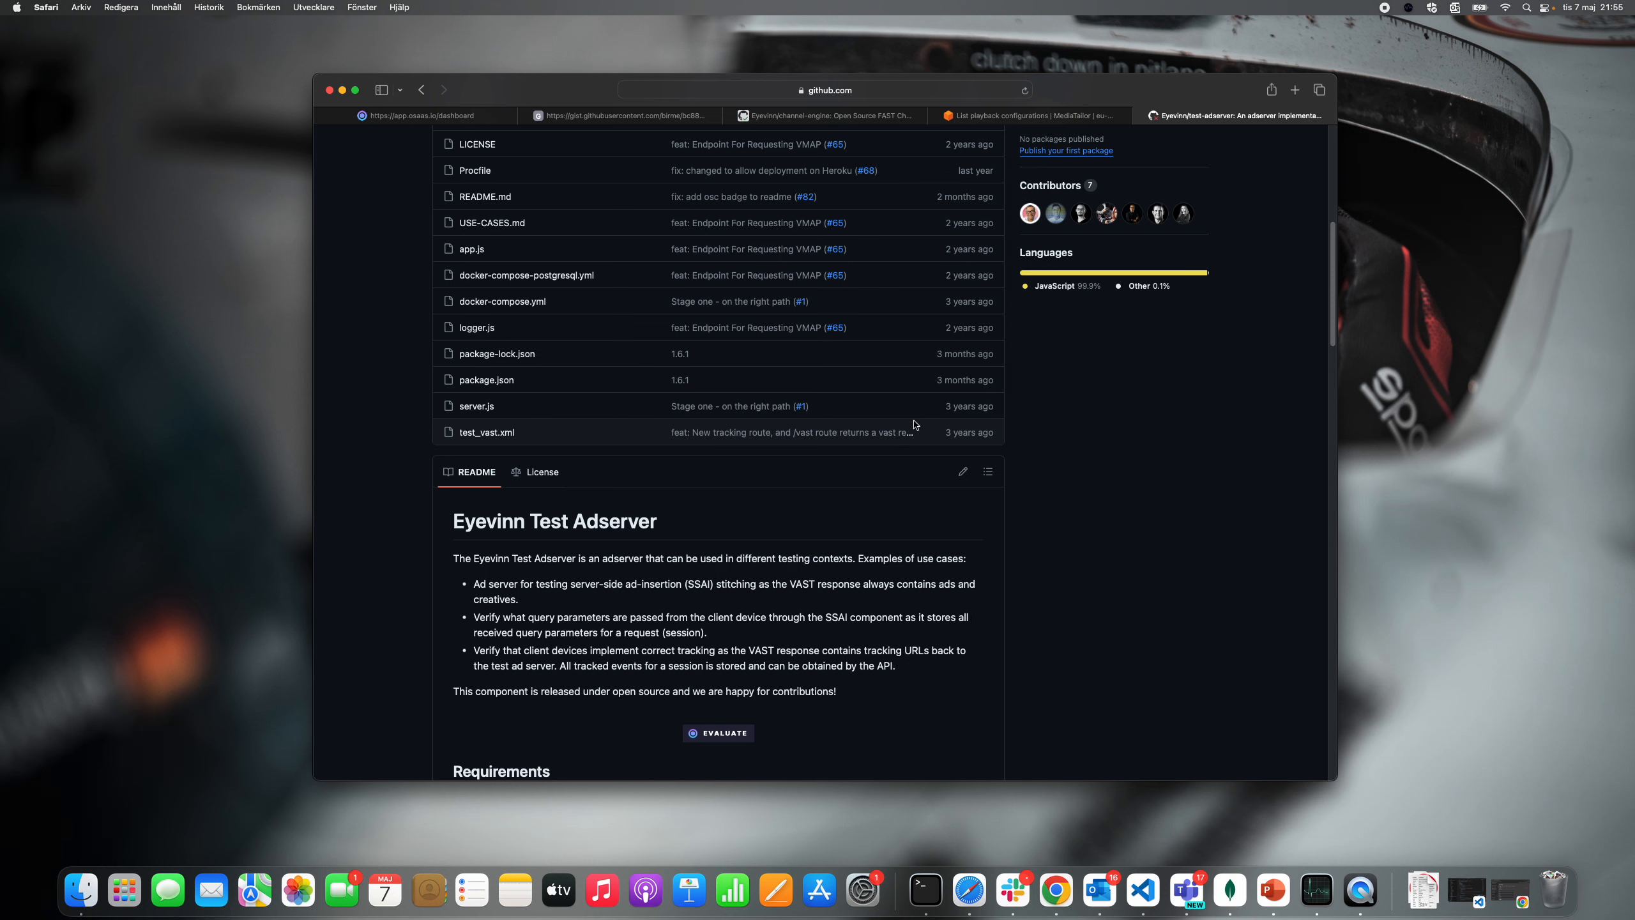
{"action": "scroll", "coordinate": [917, 425], "scroll_direction": "up", "scroll_amount": 8}
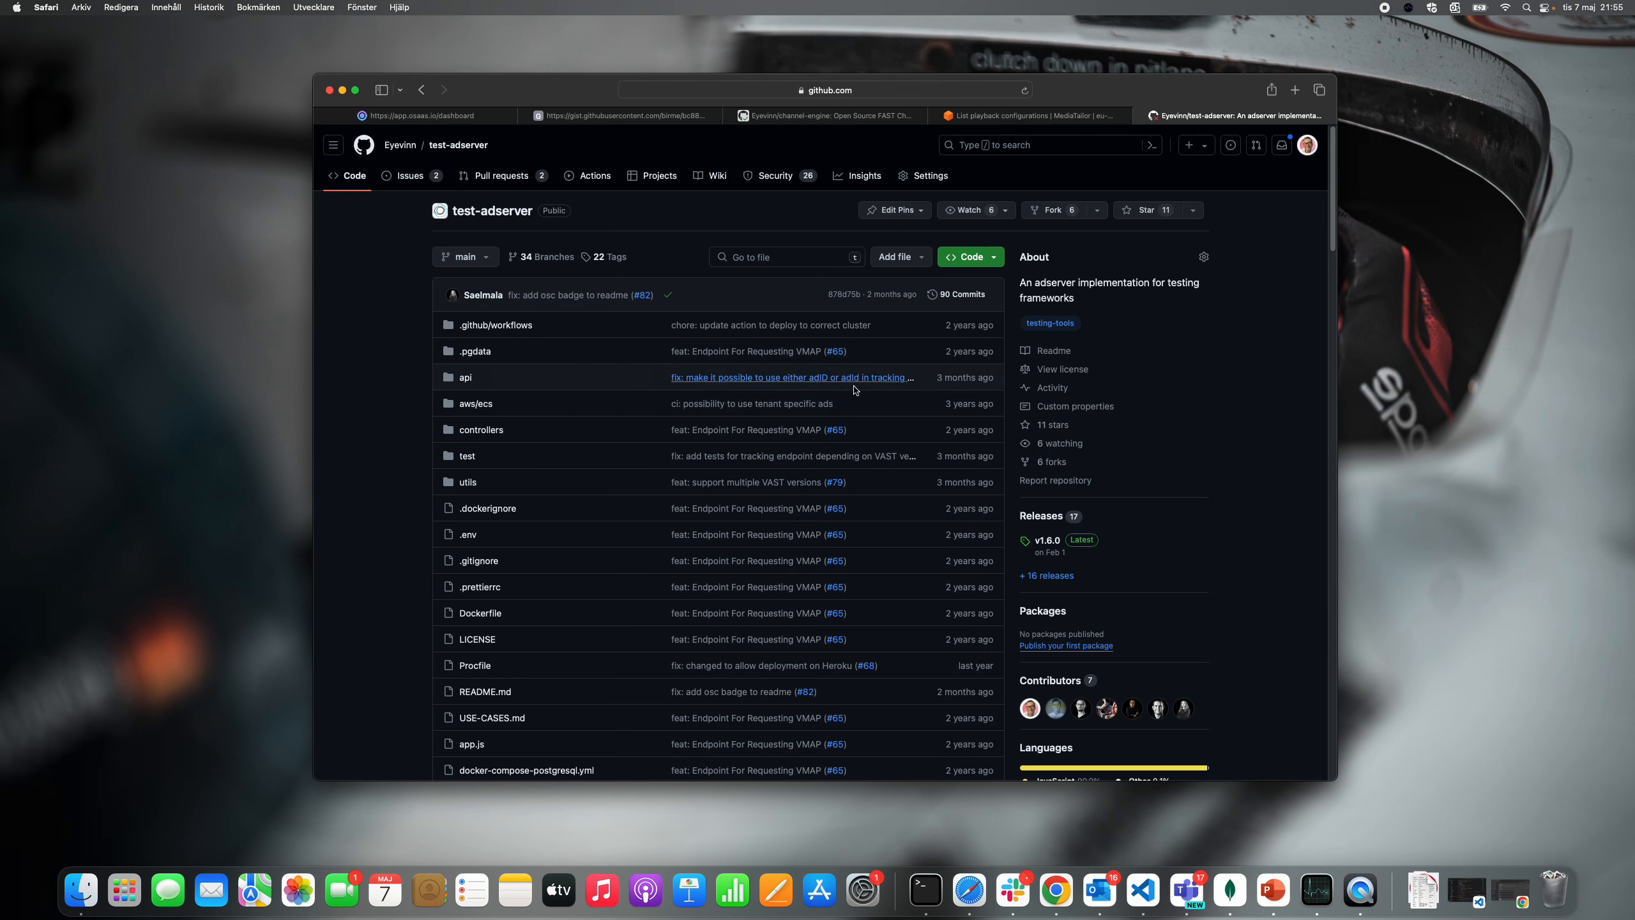
{"action": "scroll", "coordinate": [899, 453], "scroll_direction": "down", "scroll_amount": 2}
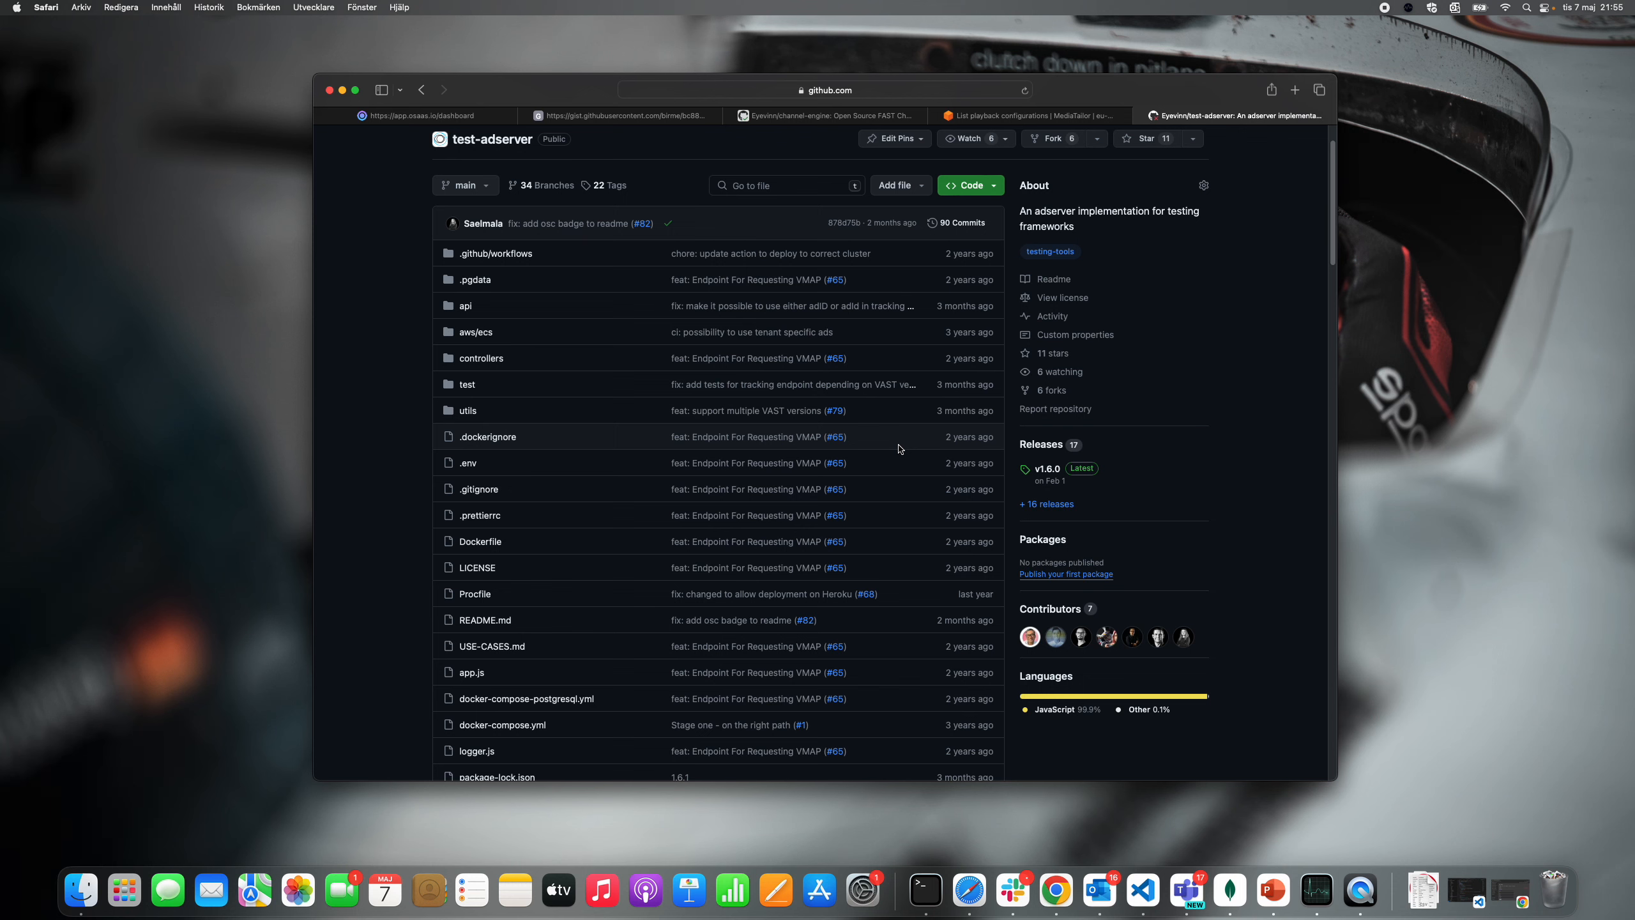
{"action": "scroll", "coordinate": [900, 449], "scroll_direction": "down", "scroll_amount": 5}
{"action": "scroll", "coordinate": [903, 443], "scroll_direction": "up", "scroll_amount": 7}
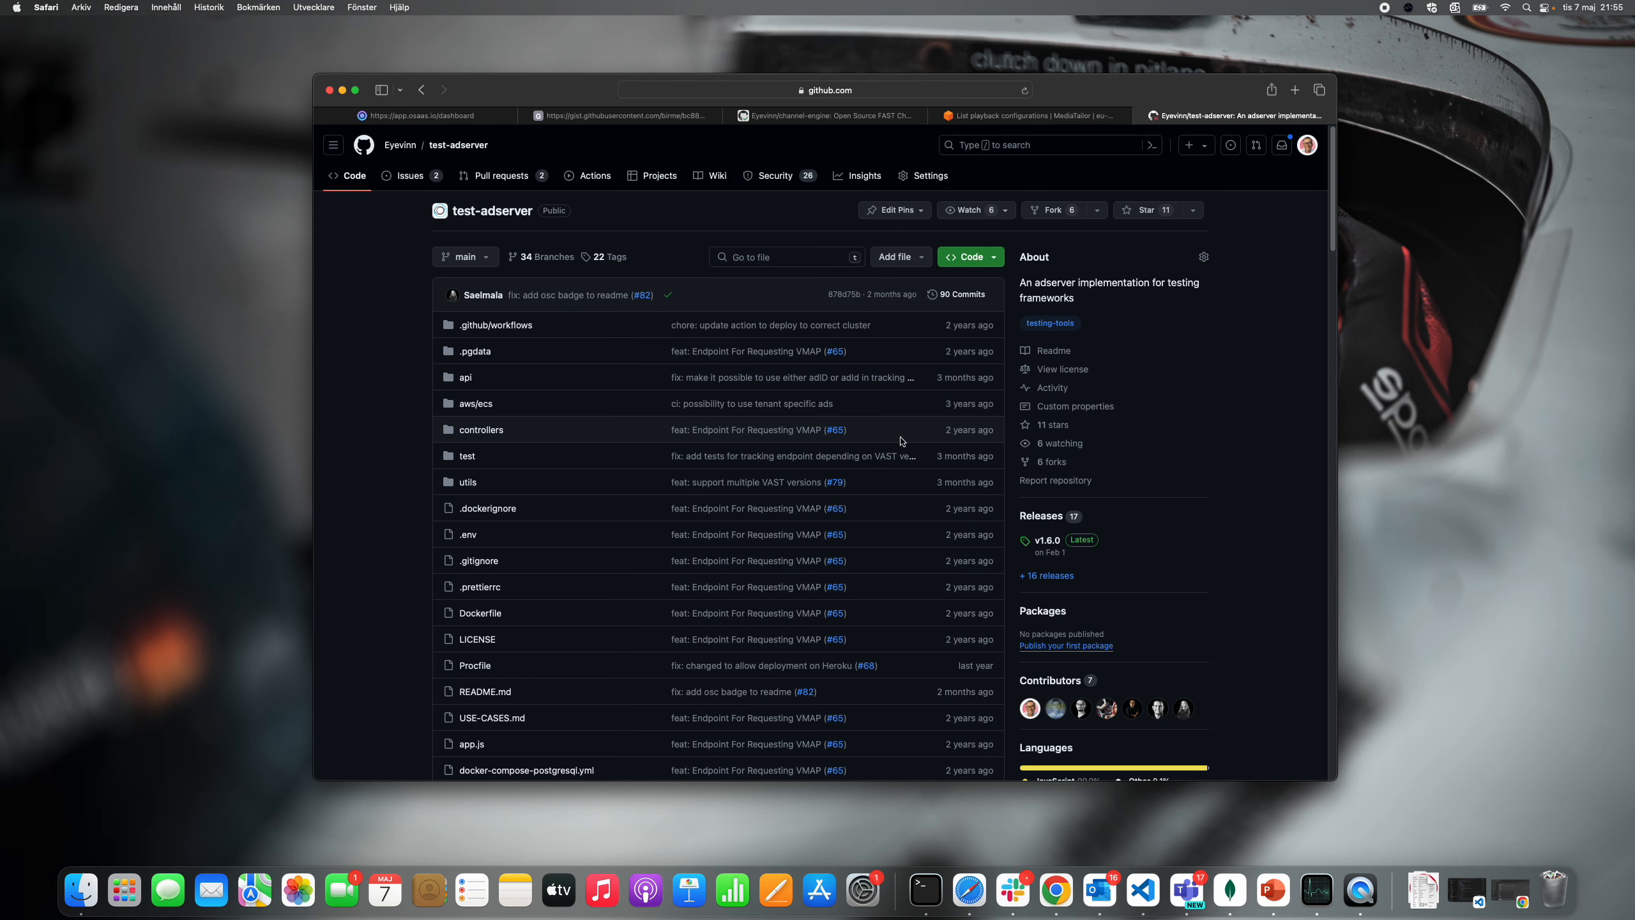
{"action": "scroll", "coordinate": [907, 445], "scroll_direction": "down", "scroll_amount": 1}
{"action": "scroll", "coordinate": [908, 445], "scroll_direction": "down", "scroll_amount": 5}
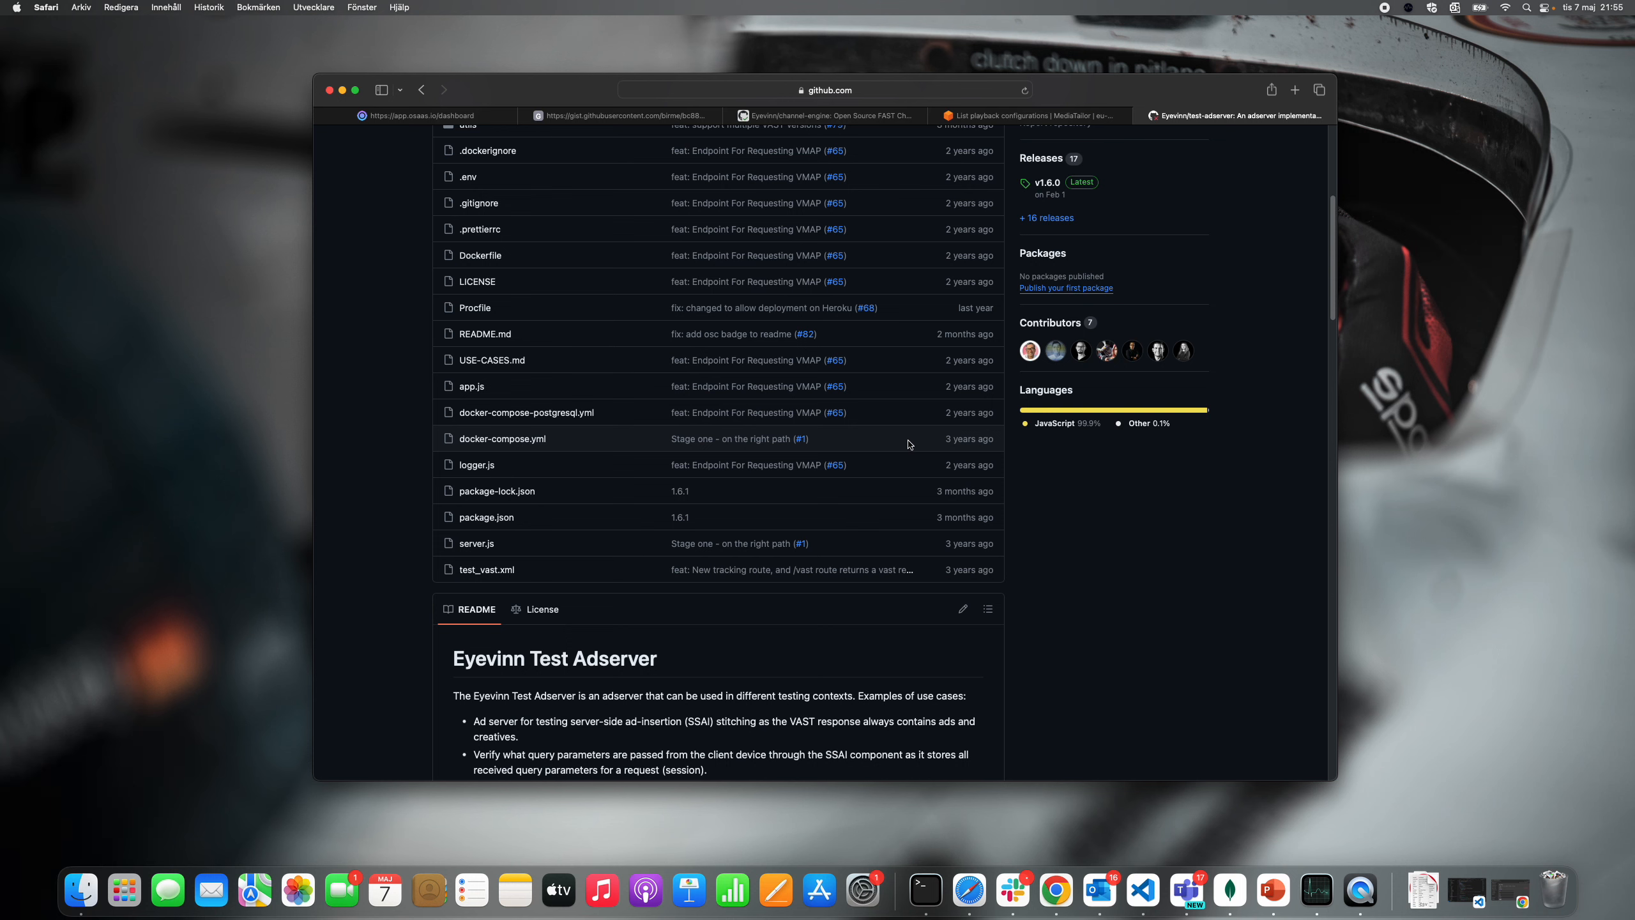
{"action": "scroll", "coordinate": [908, 444], "scroll_direction": "down", "scroll_amount": 2}
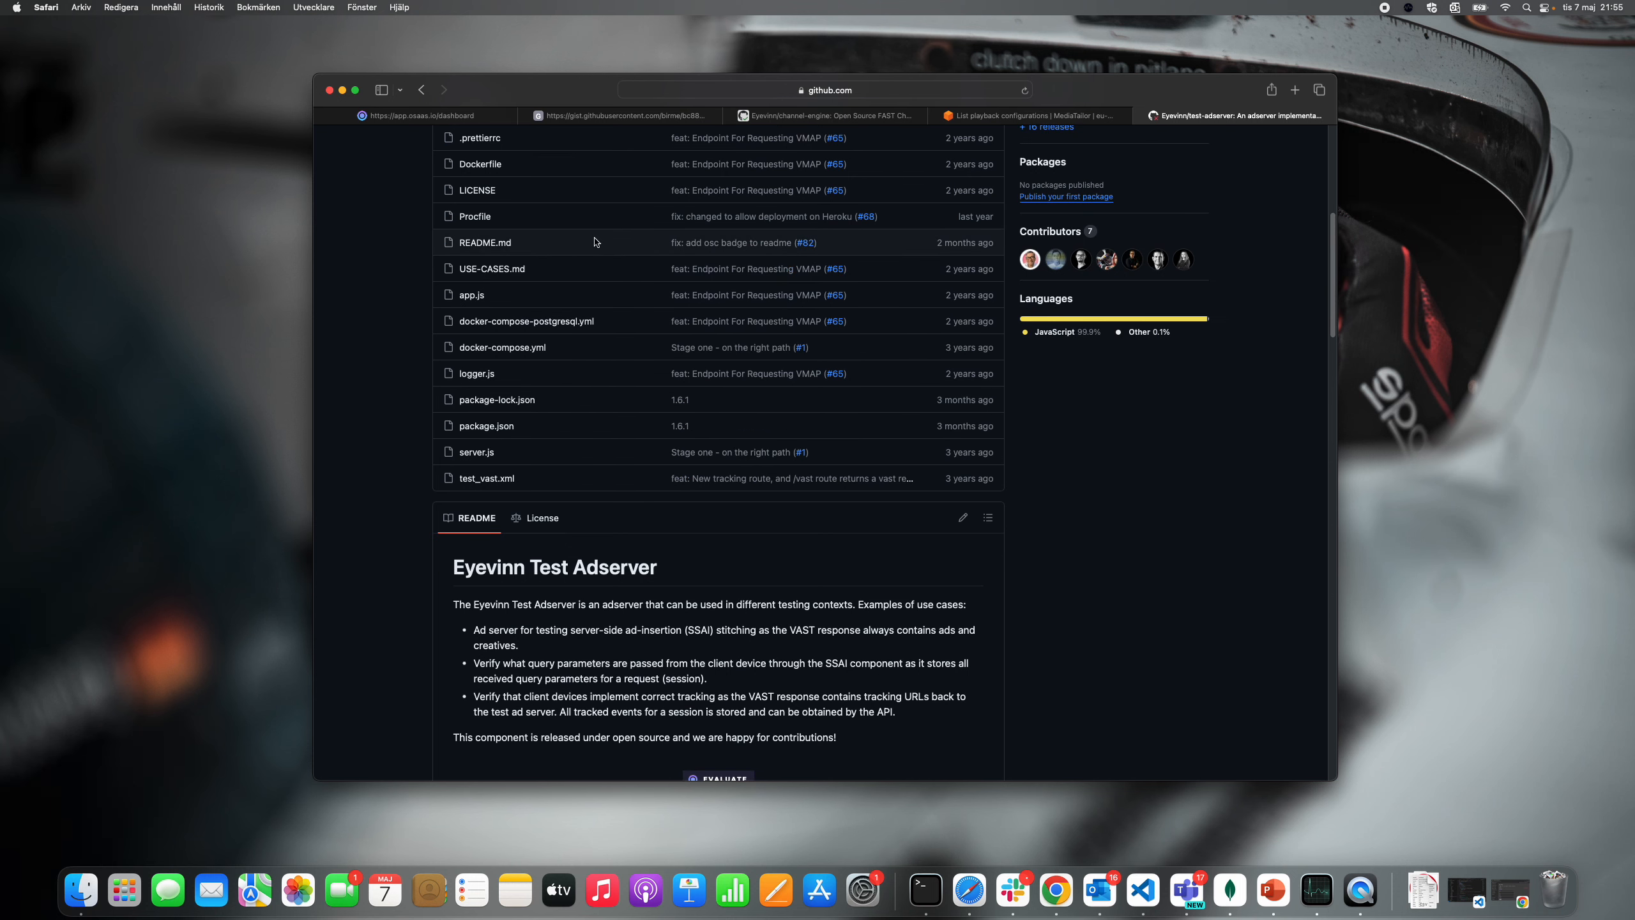
Step: Return to the Open Source Cloud dashboard and view the tenant's subscription plans
{"action": "left_click", "coordinate": [421, 116]}
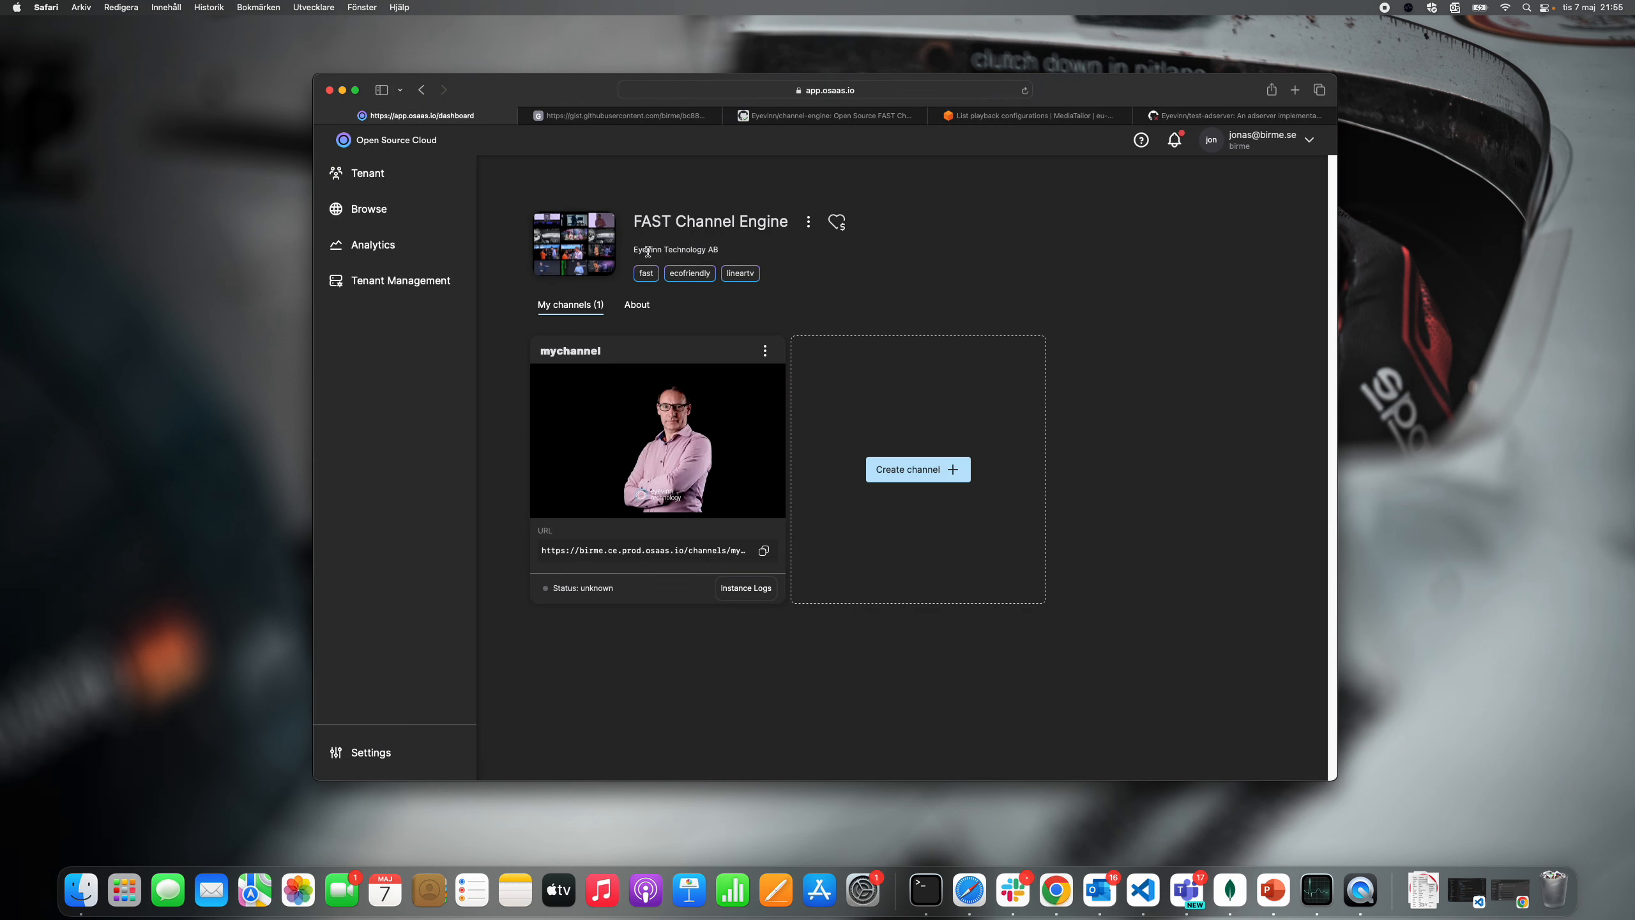
{"action": "left_click", "coordinate": [372, 216]}
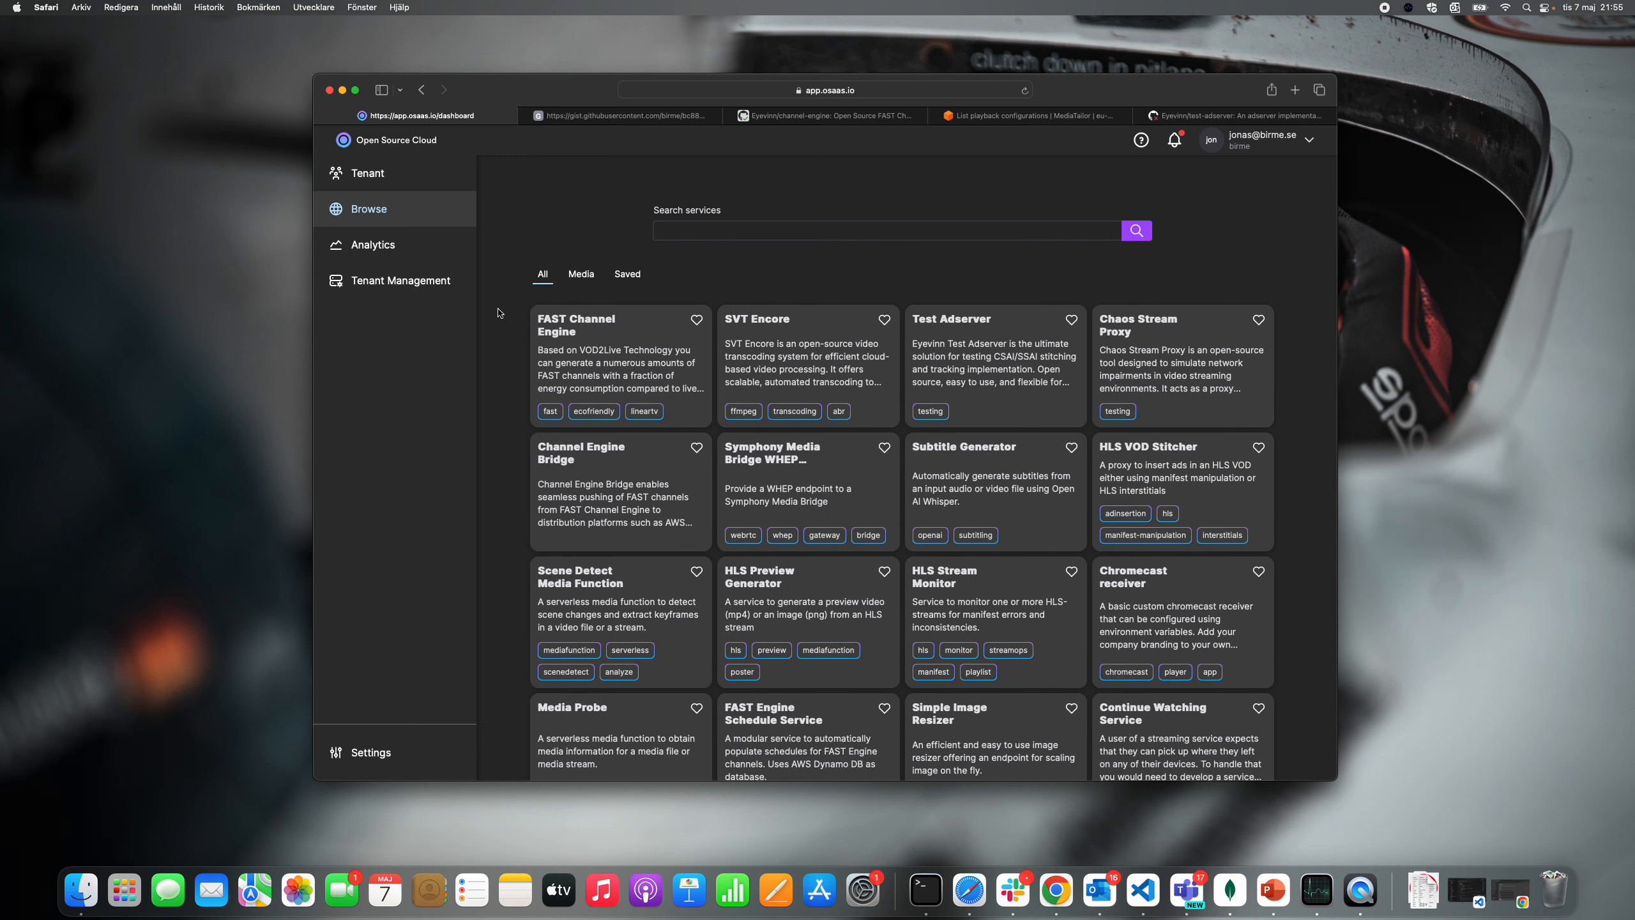
{"action": "left_click", "coordinate": [396, 180]}
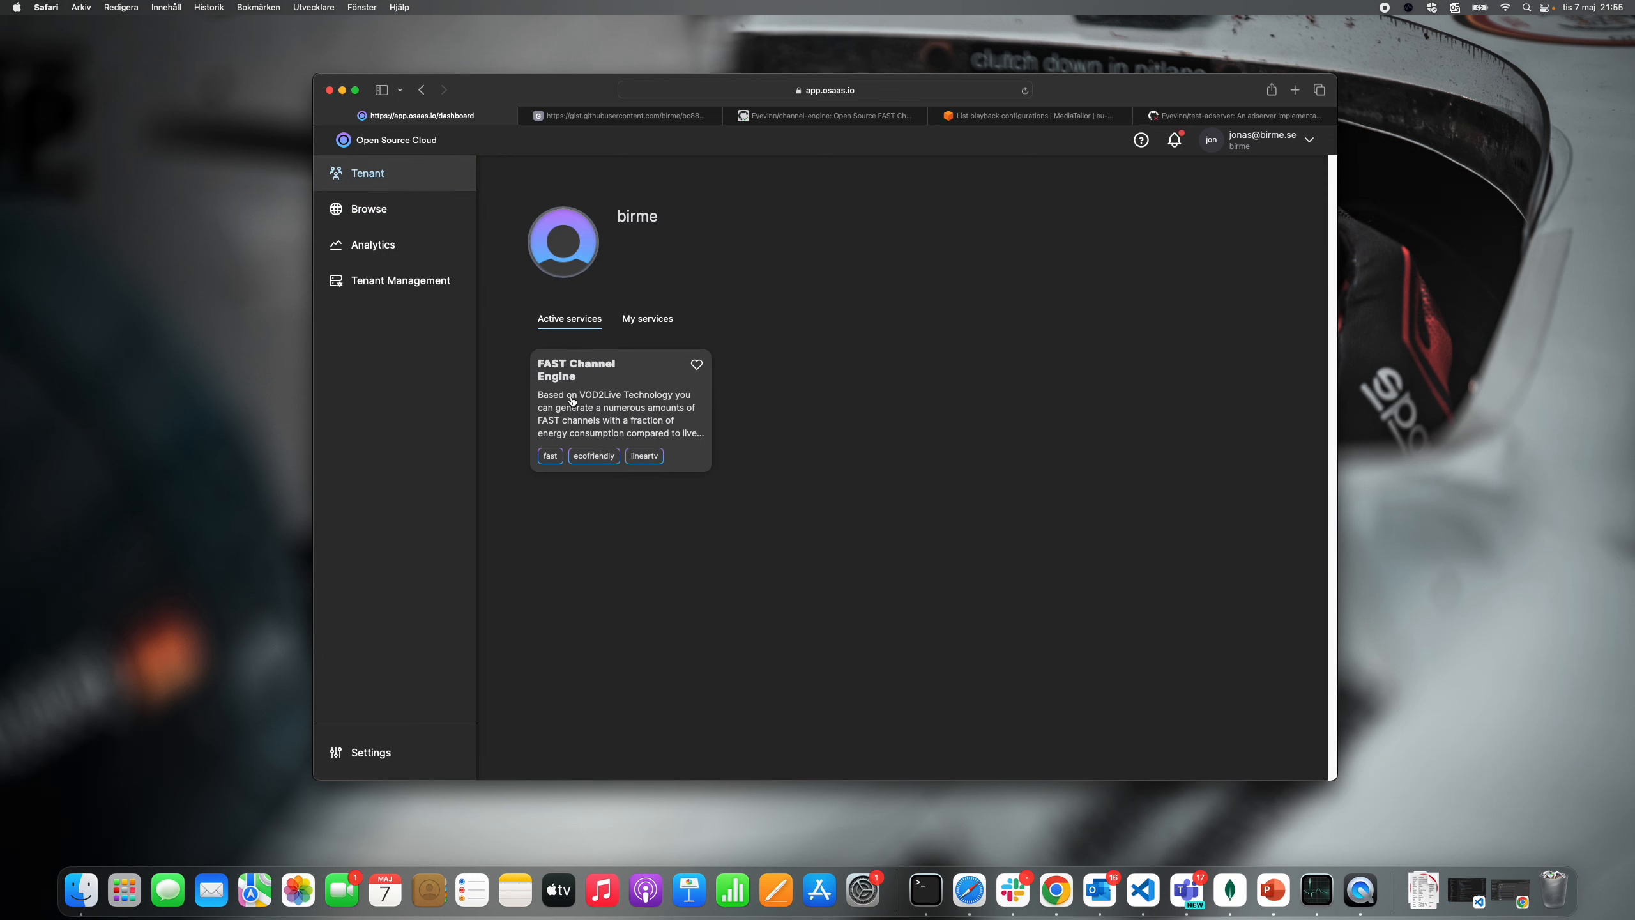
{"action": "left_click", "coordinate": [404, 286]}
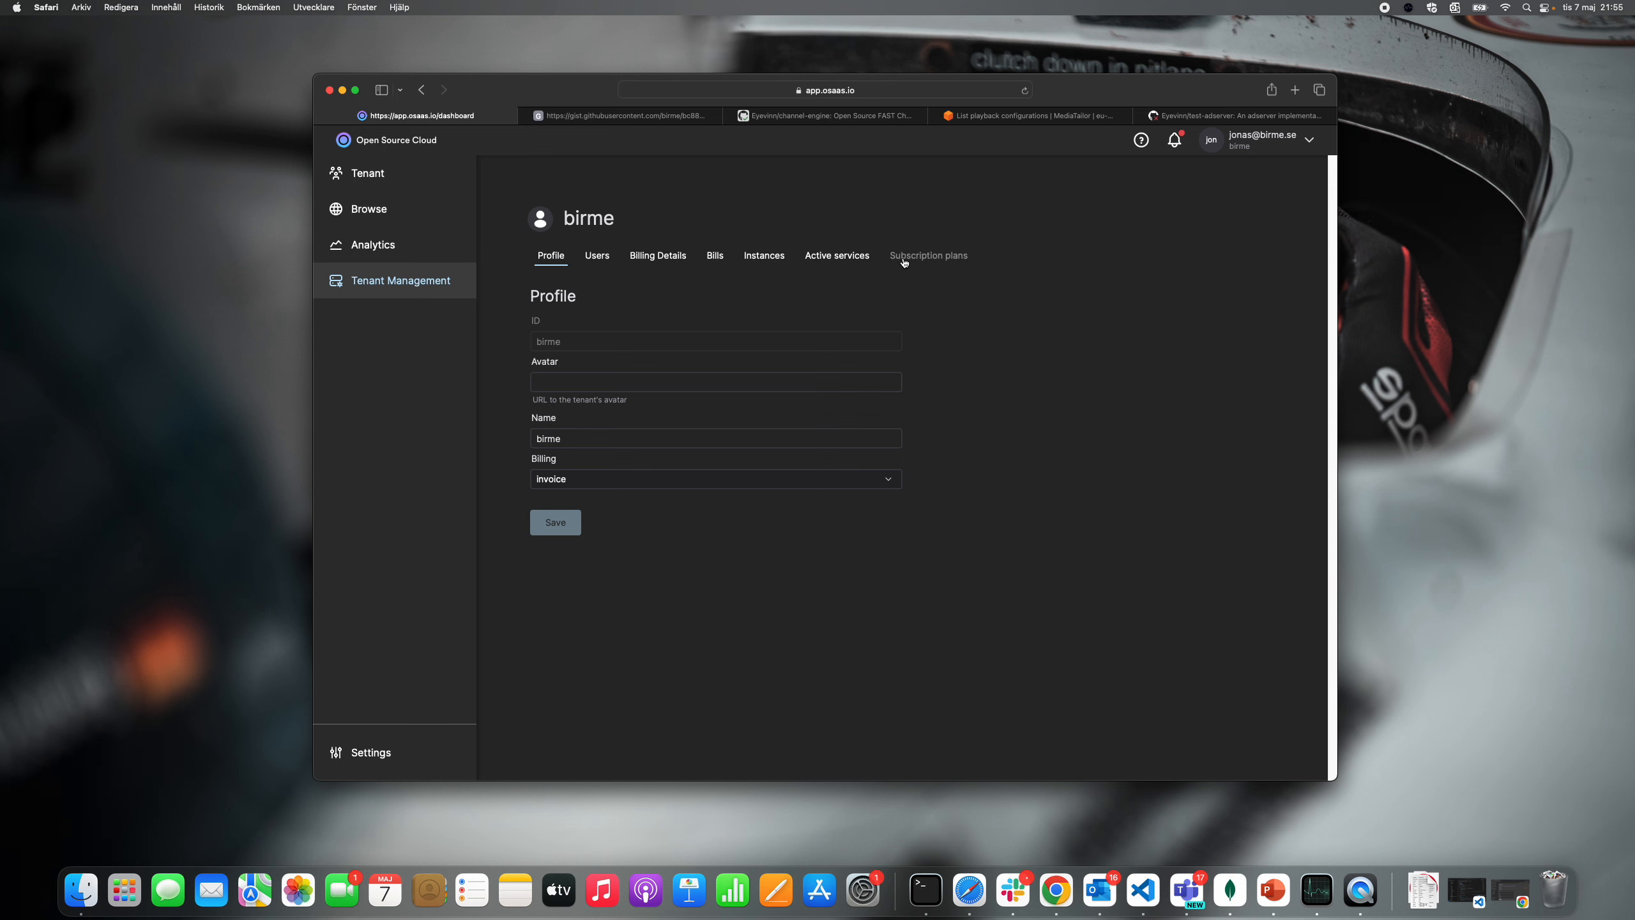
{"action": "left_click", "coordinate": [904, 257]}
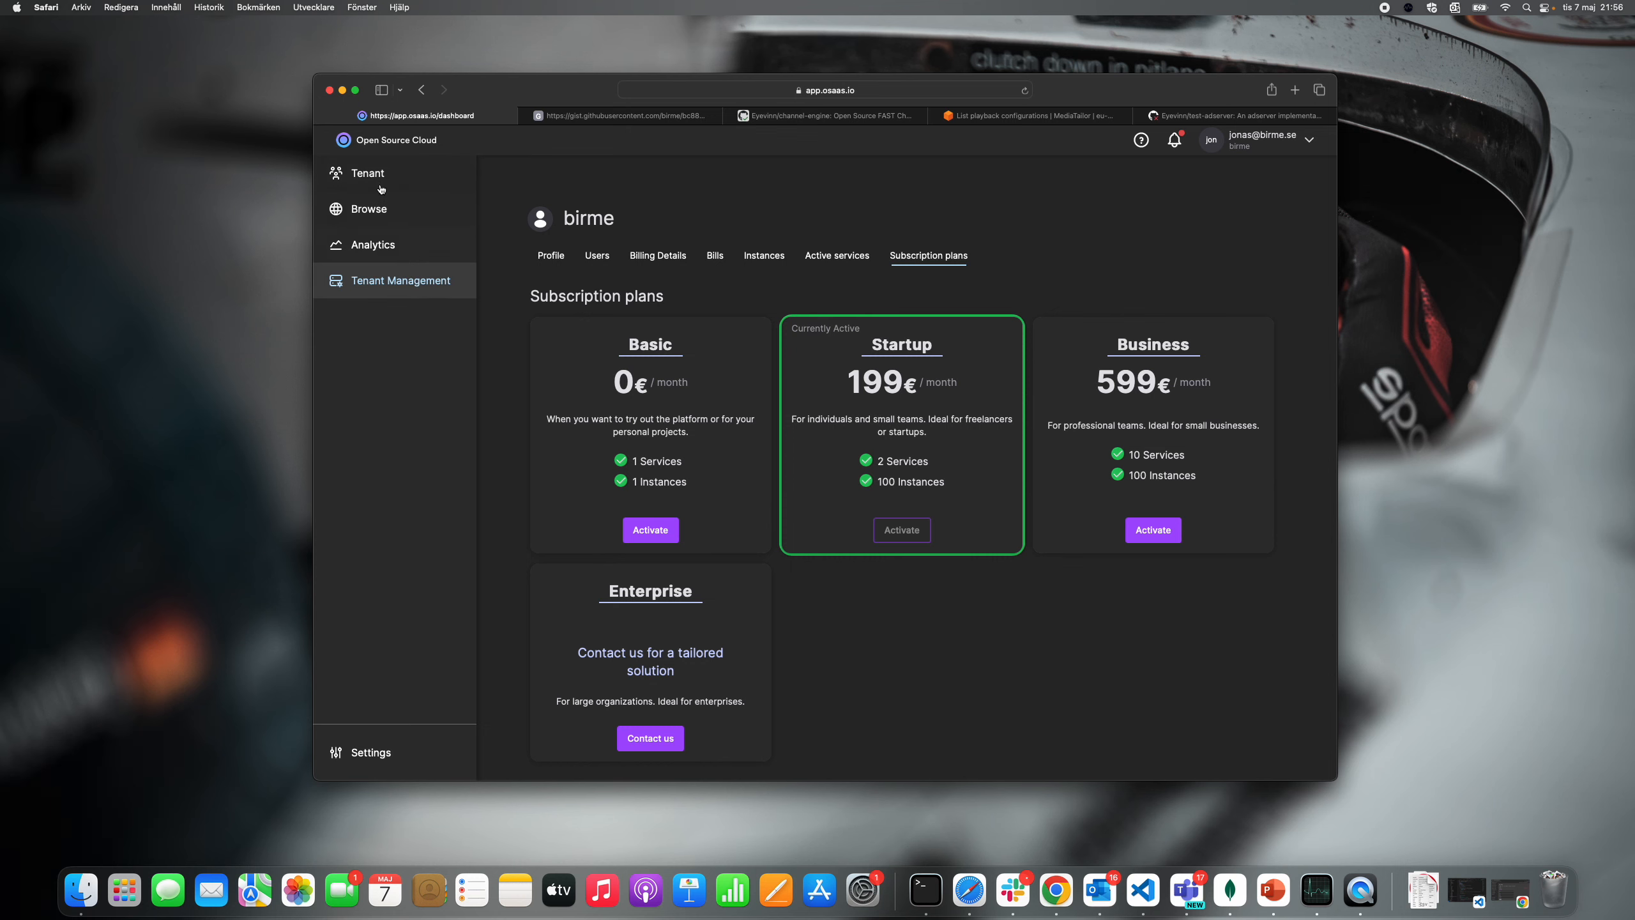
Step: Create a Test Adserver instance named "tutorial" from the service catalogue
{"action": "left_click", "coordinate": [380, 185]}
{"action": "left_click", "coordinate": [385, 202]}
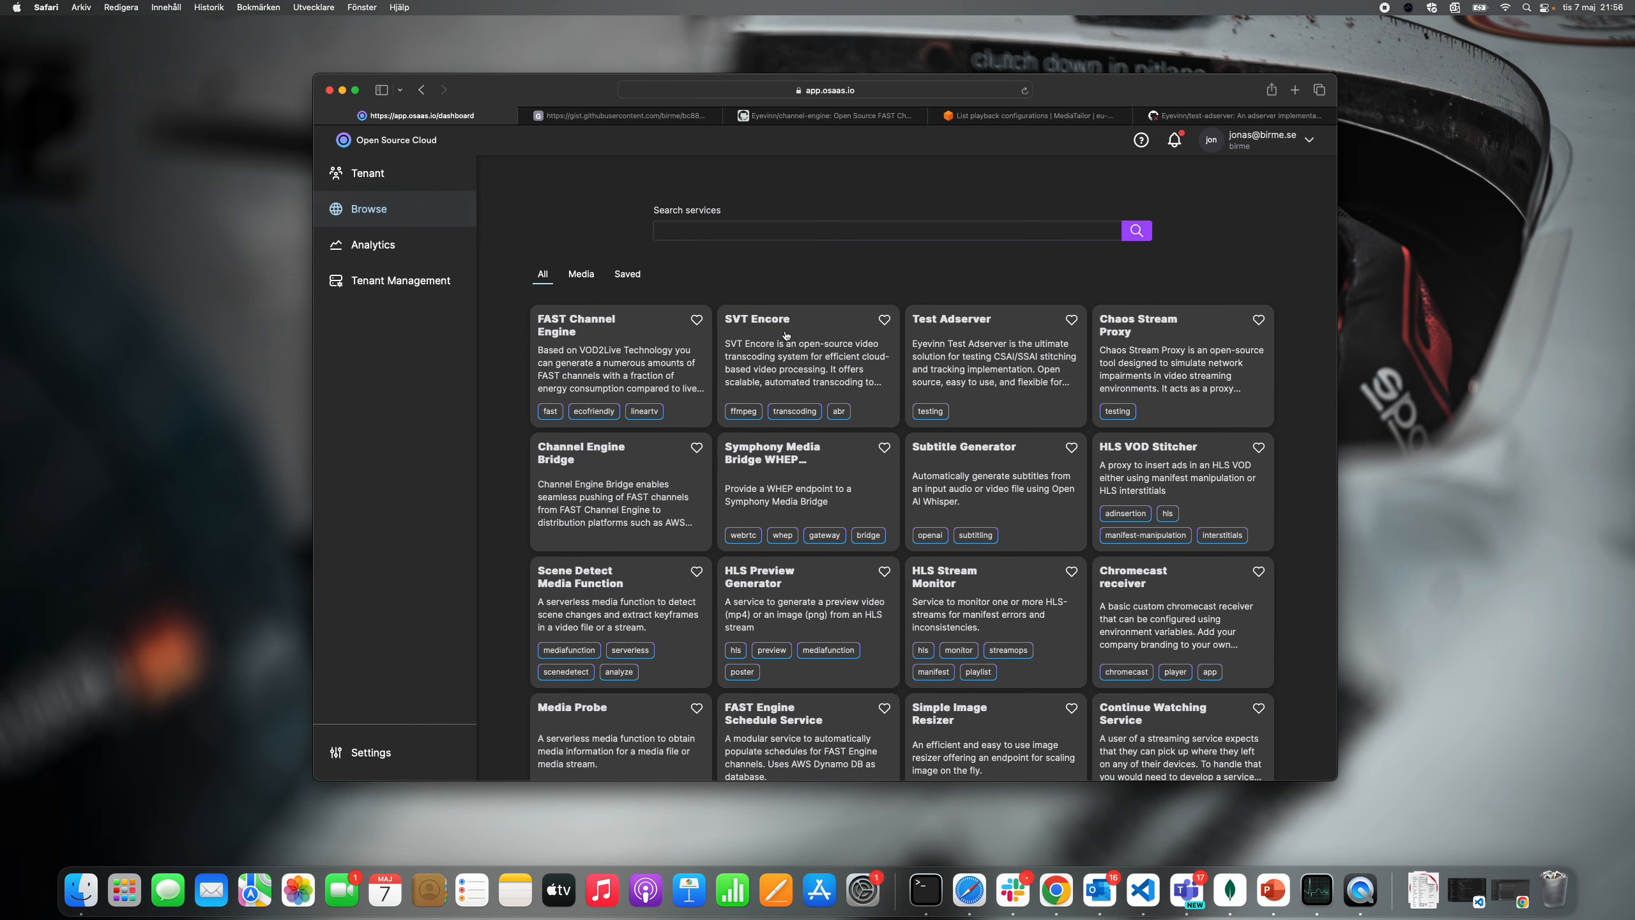
{"action": "left_click", "coordinate": [1007, 374]}
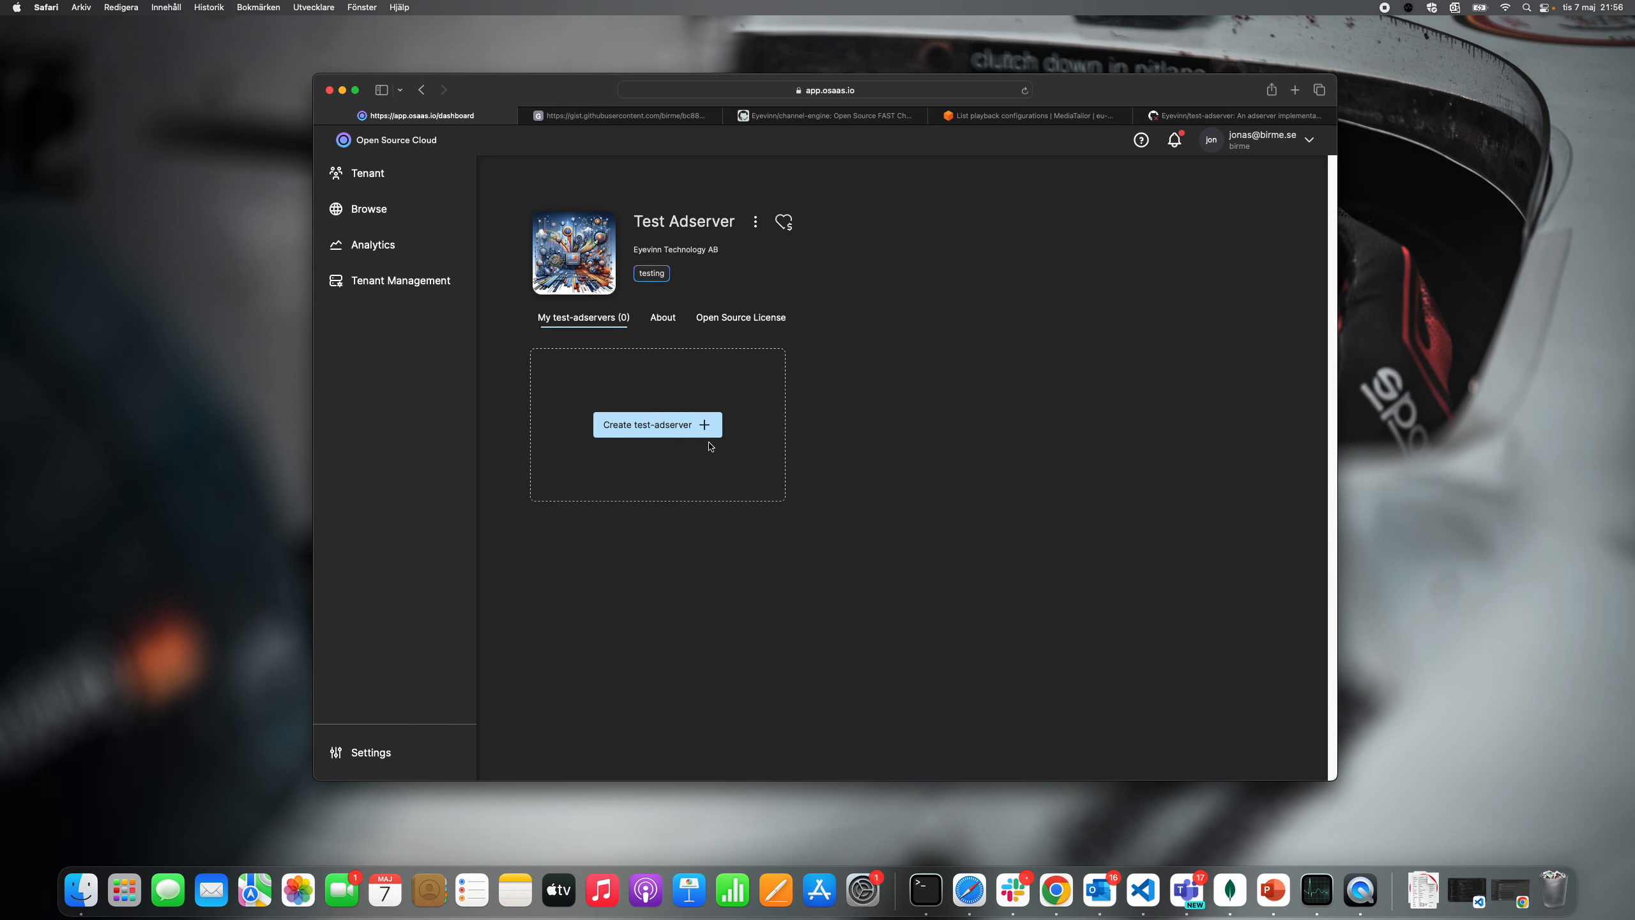
{"action": "left_click", "coordinate": [669, 441]}
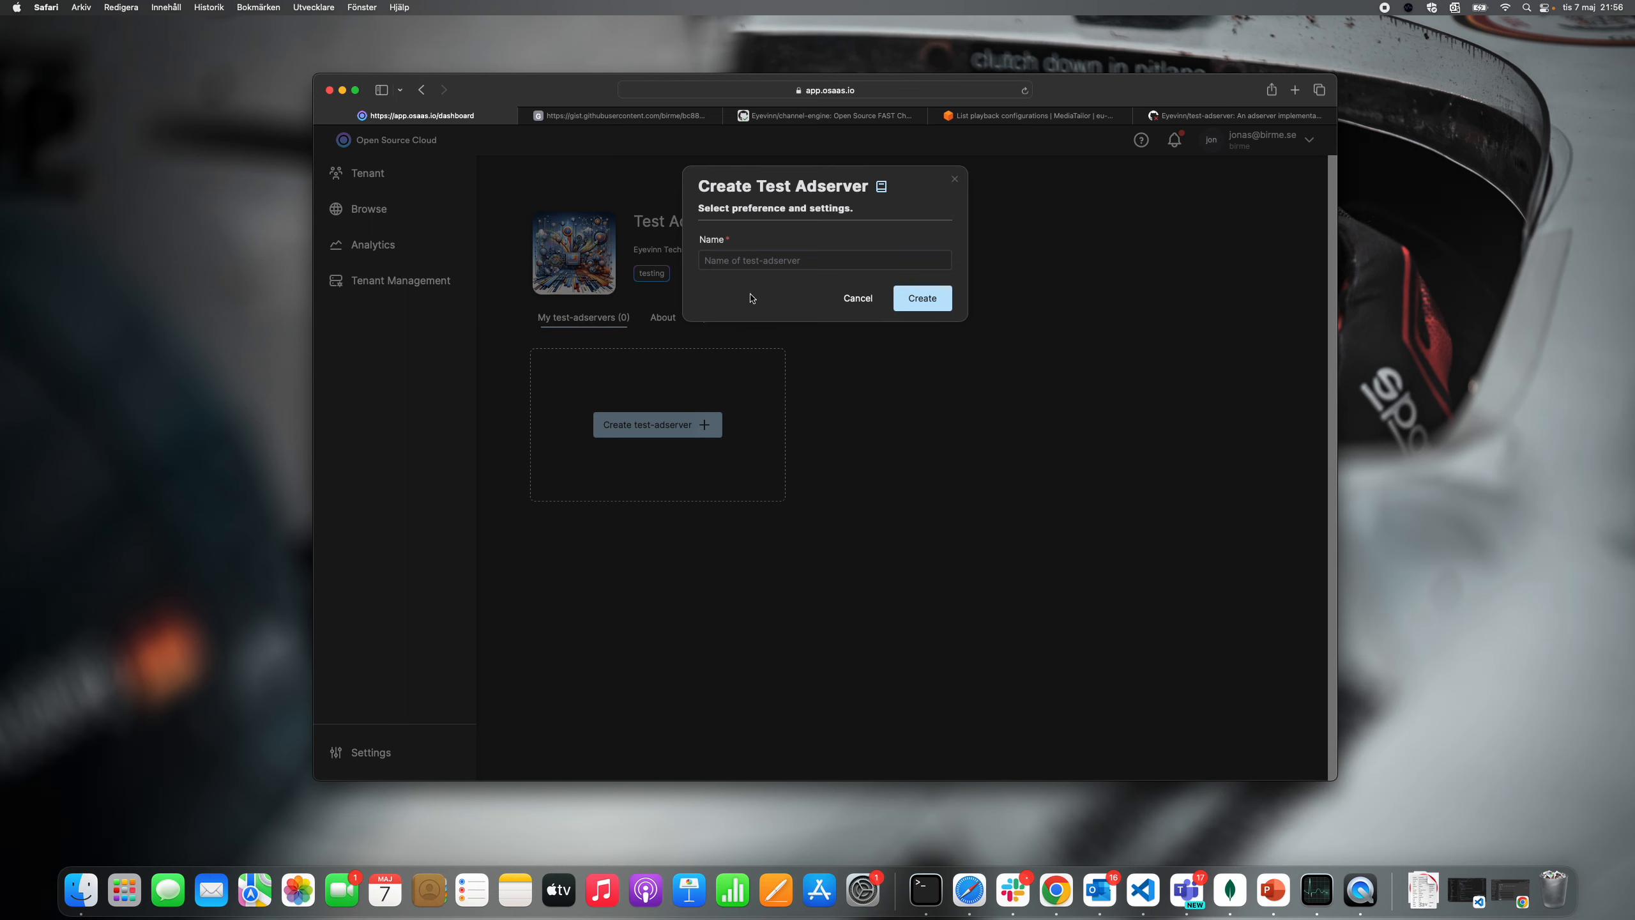
{"action": "left_click", "coordinate": [759, 260]}
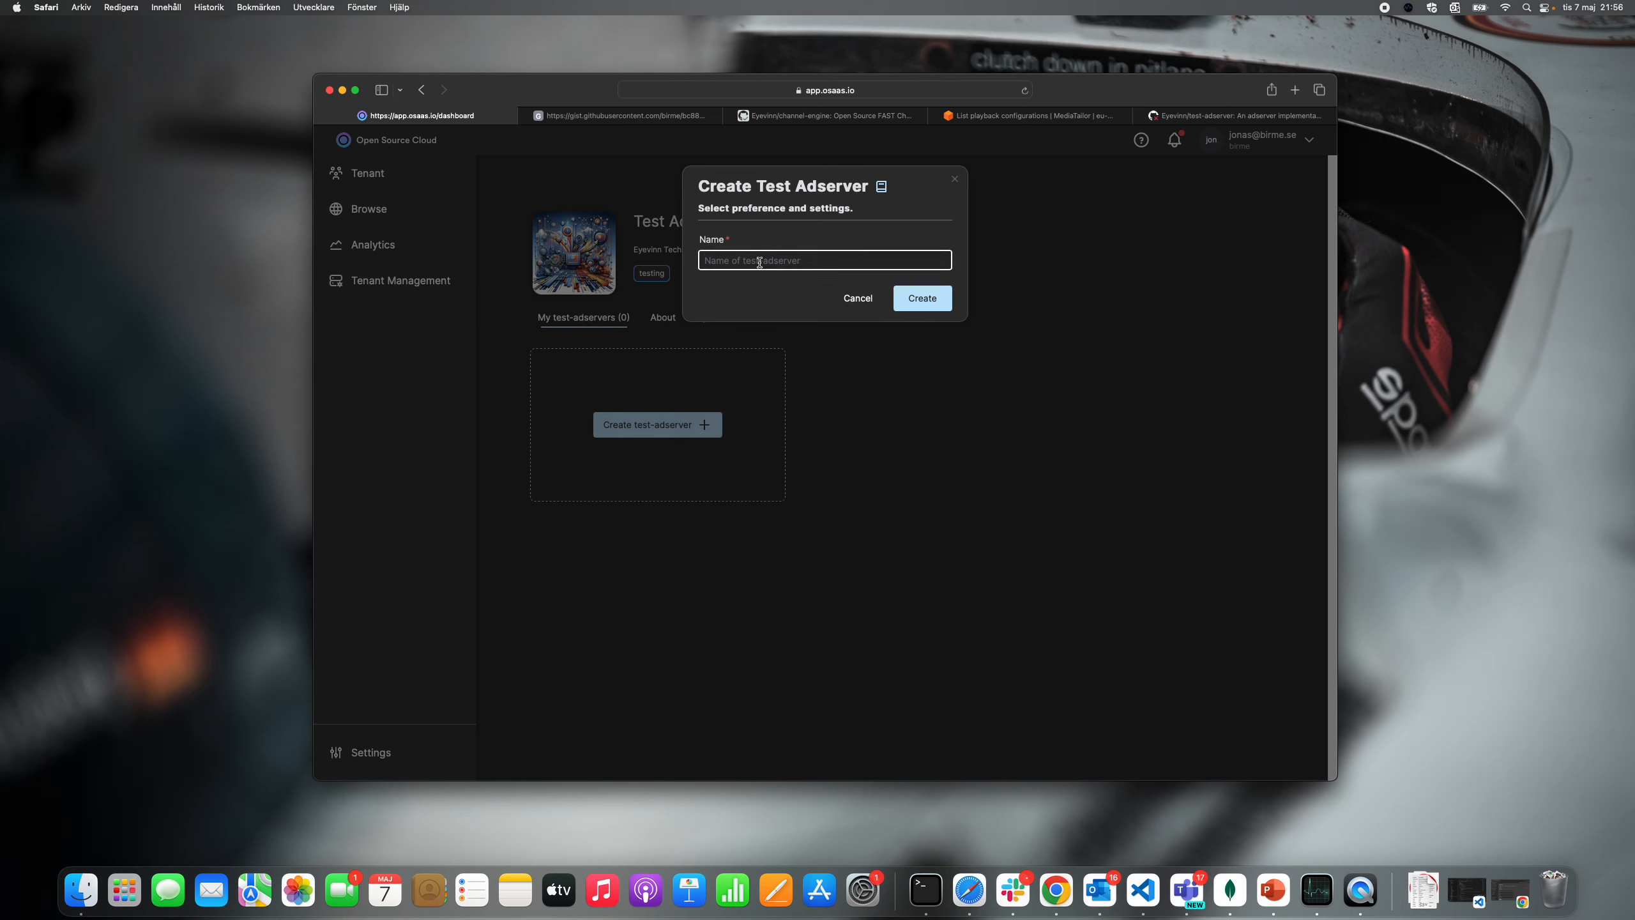
{"action": "type", "text": "tutorial"}
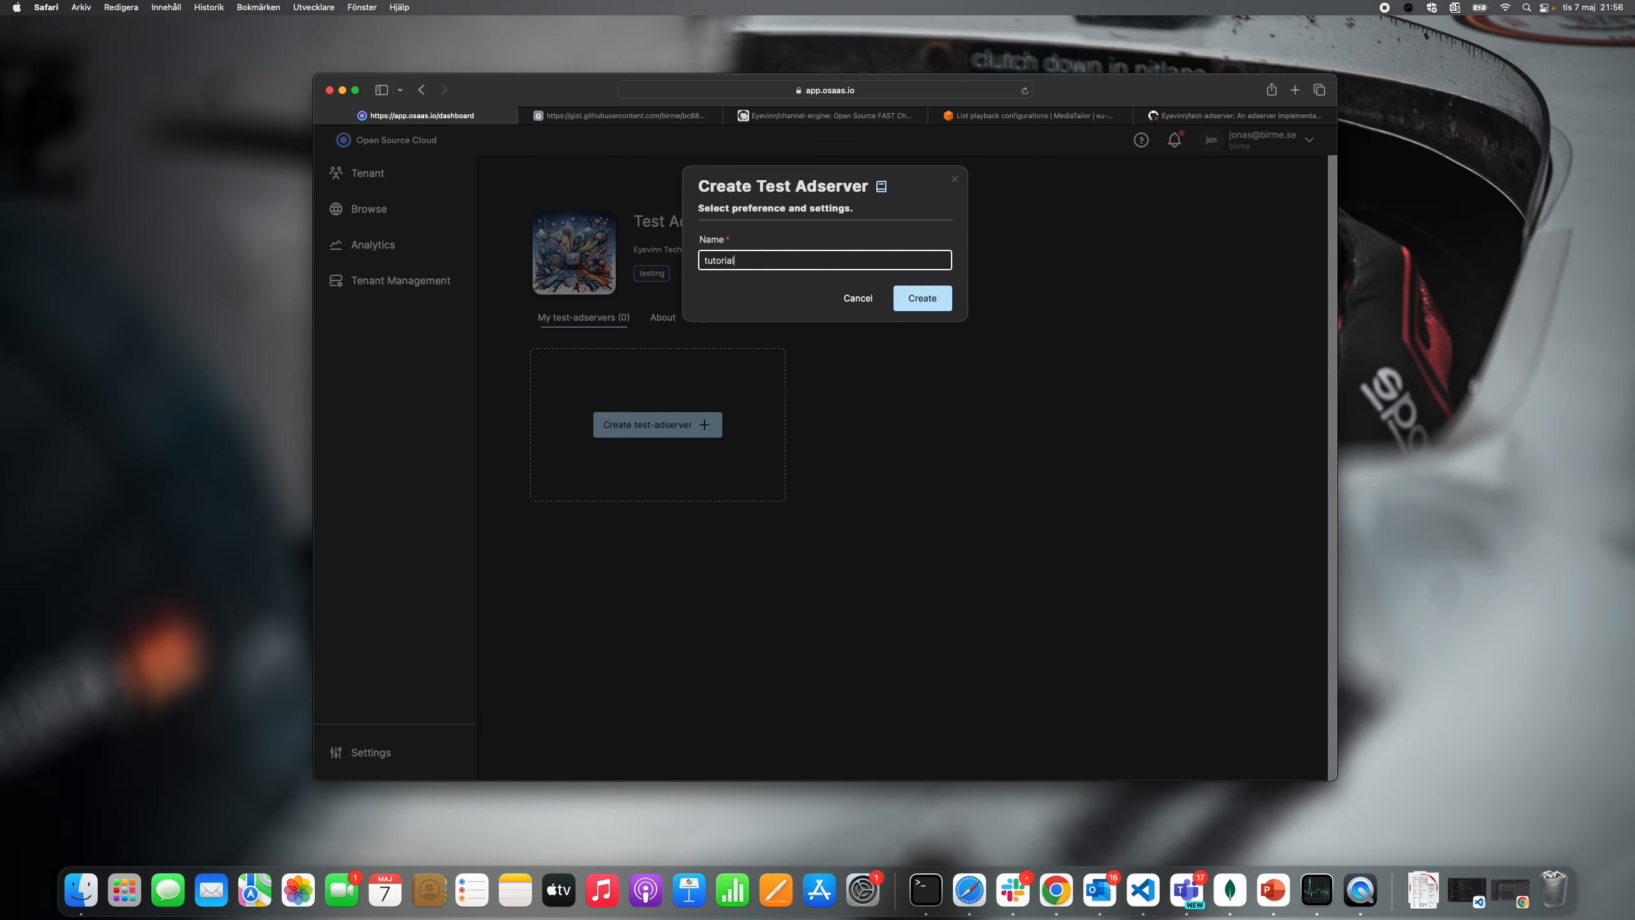
{"action": "left_click", "coordinate": [917, 299]}
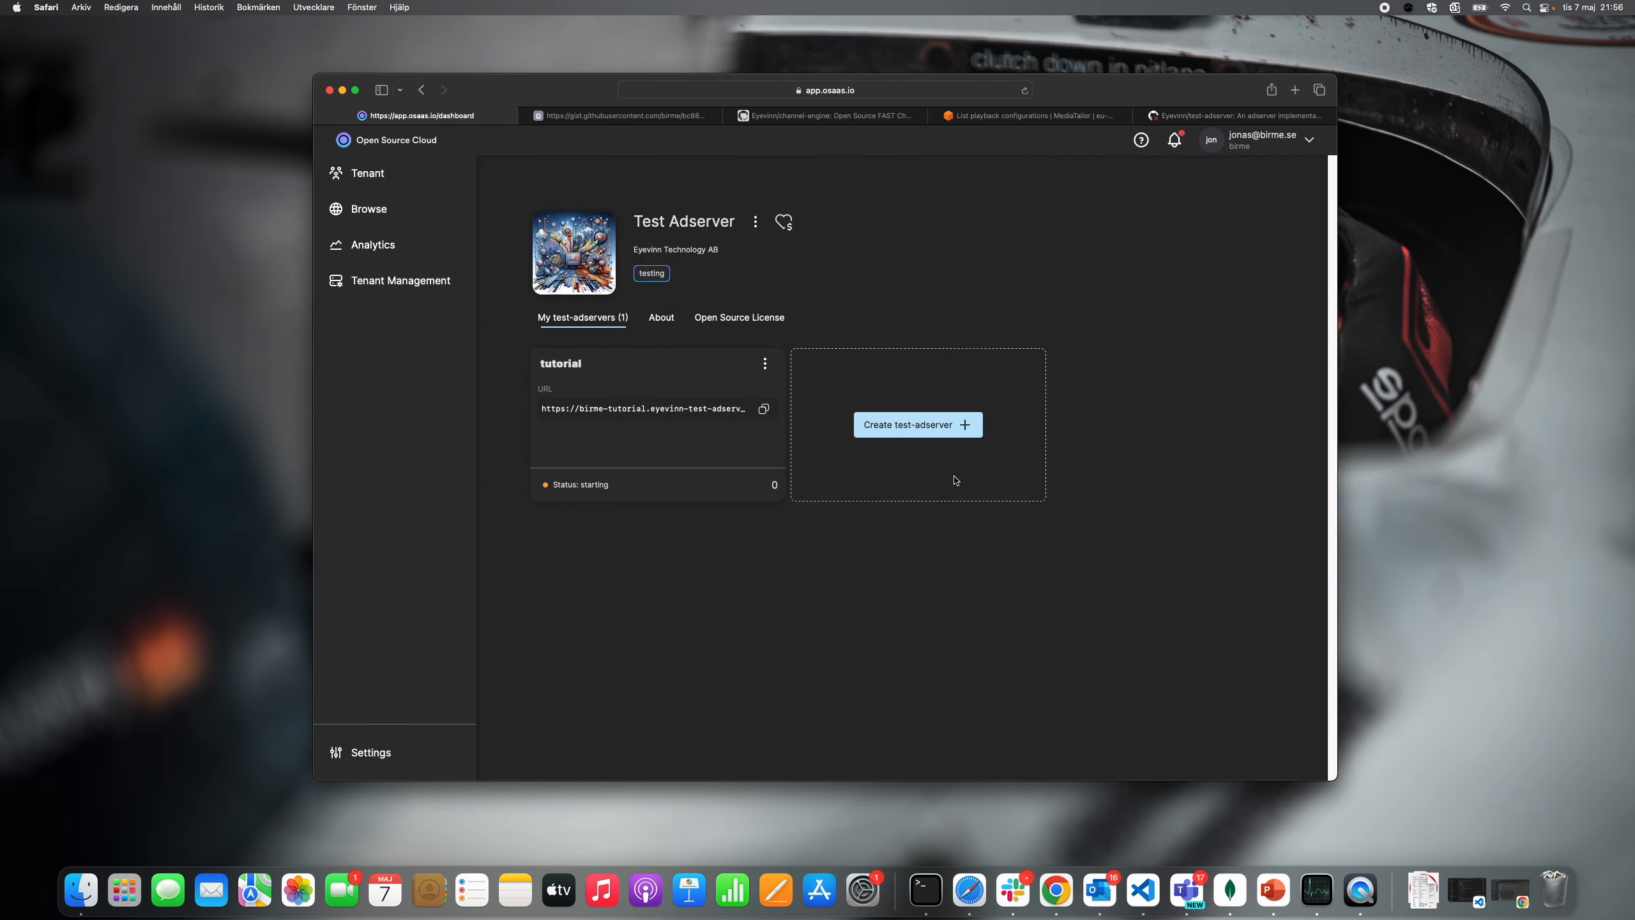
Step: Try to open the API documentation of the tutorial ad server, closing the page it opens
{"action": "left_click", "coordinate": [765, 410]}
{"action": "left_click", "coordinate": [763, 410]}
{"action": "left_click", "coordinate": [765, 364]}
{"action": "left_click", "coordinate": [822, 389]}
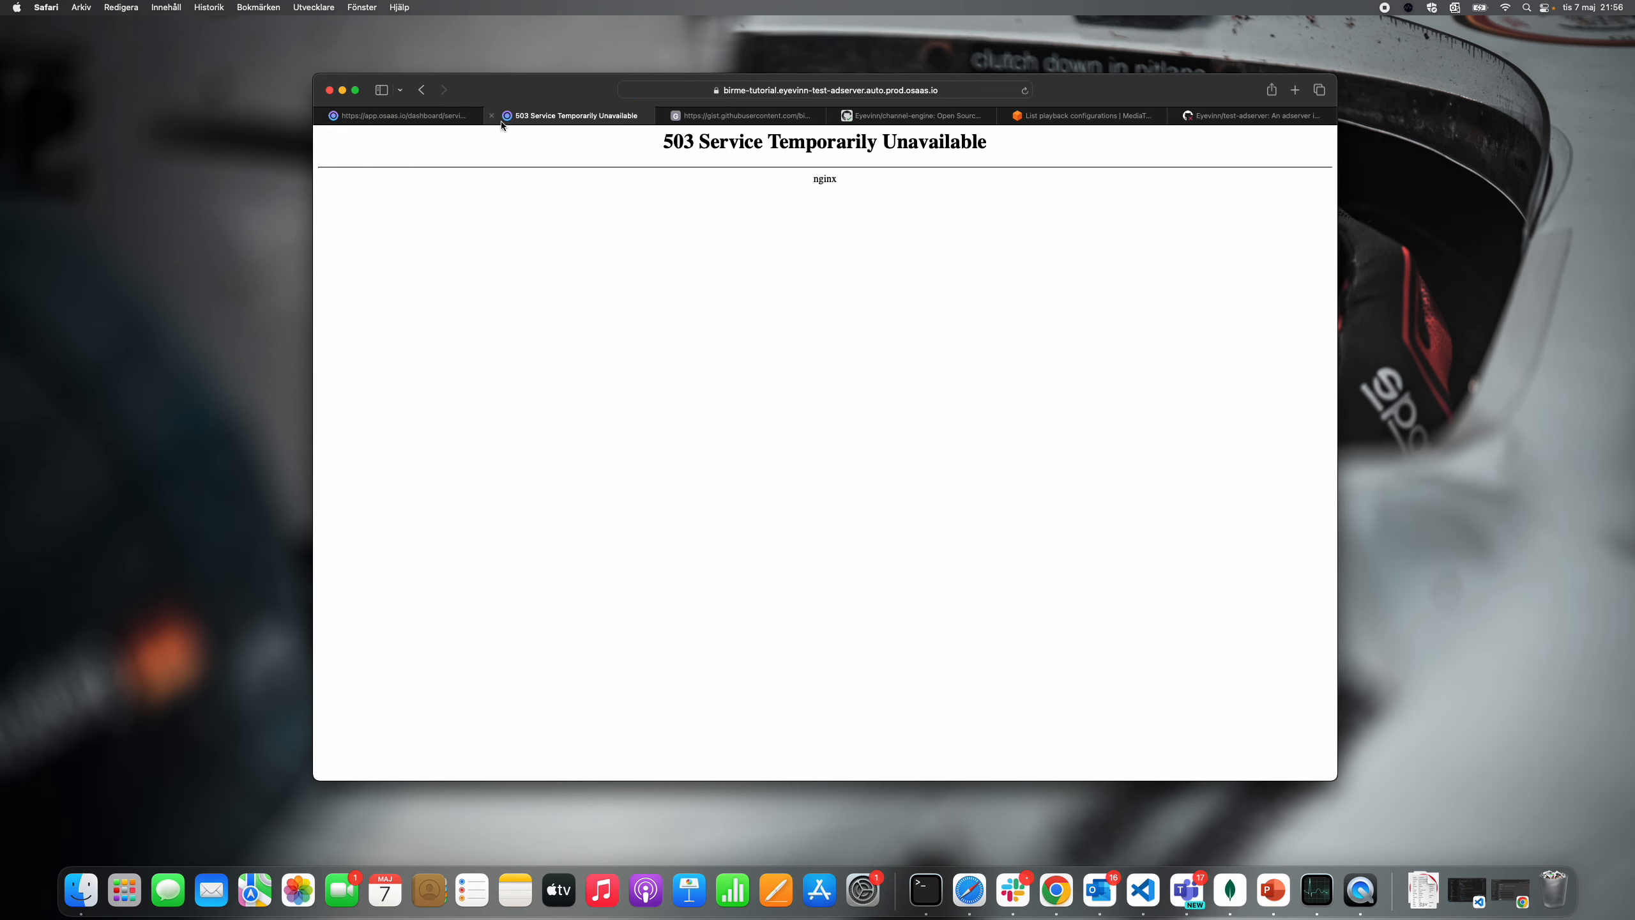
{"action": "left_click", "coordinate": [492, 115]}
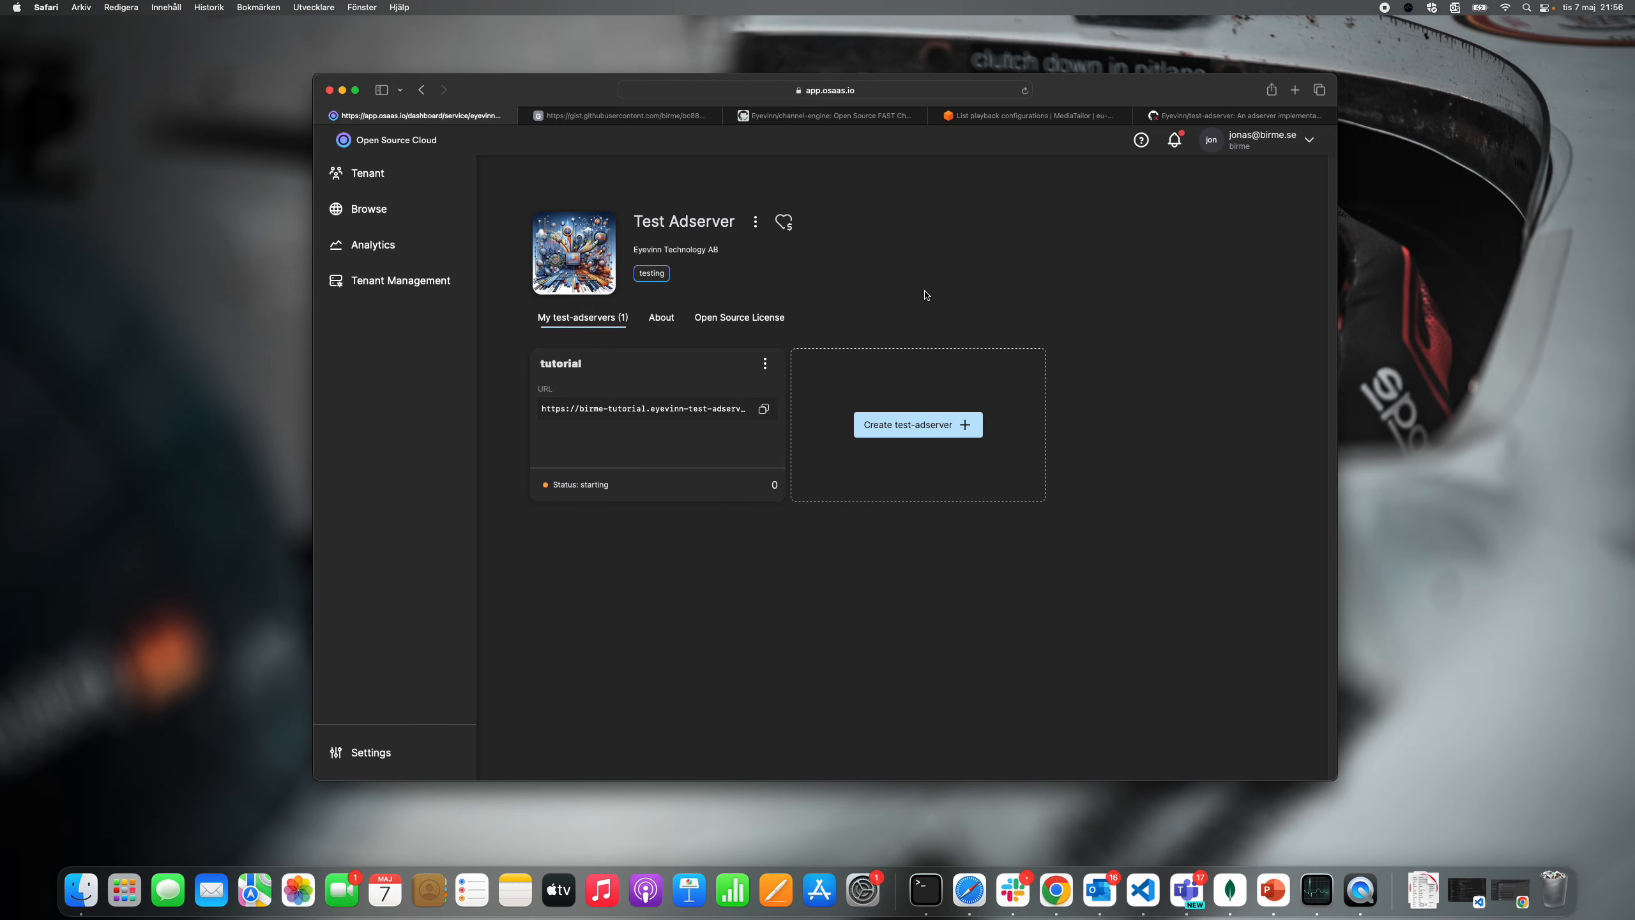
Step: Reload the Test Adserver page and open the tutorial instance's API documentation
{"action": "key", "text": "super+r"}
{"action": "left_click", "coordinate": [763, 365]}
{"action": "left_click", "coordinate": [802, 387]}
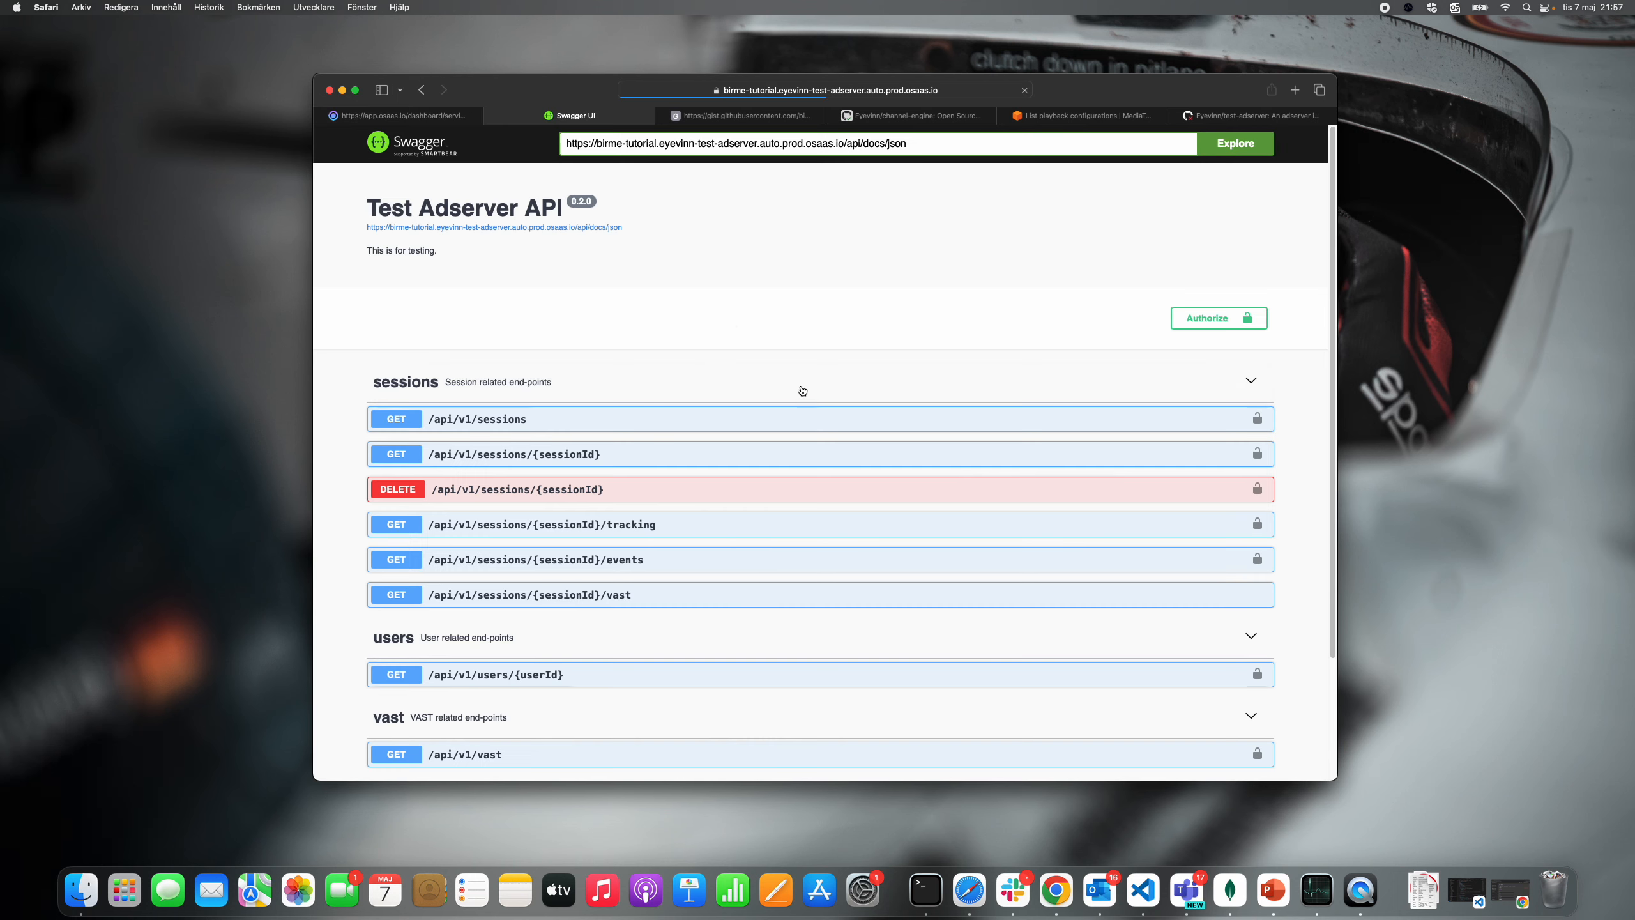
Step: Execute a trial GET /api/v1/vast request with the desired duration set to 30 seconds
{"action": "scroll", "coordinate": [722, 582], "scroll_direction": "down", "scroll_amount": 2}
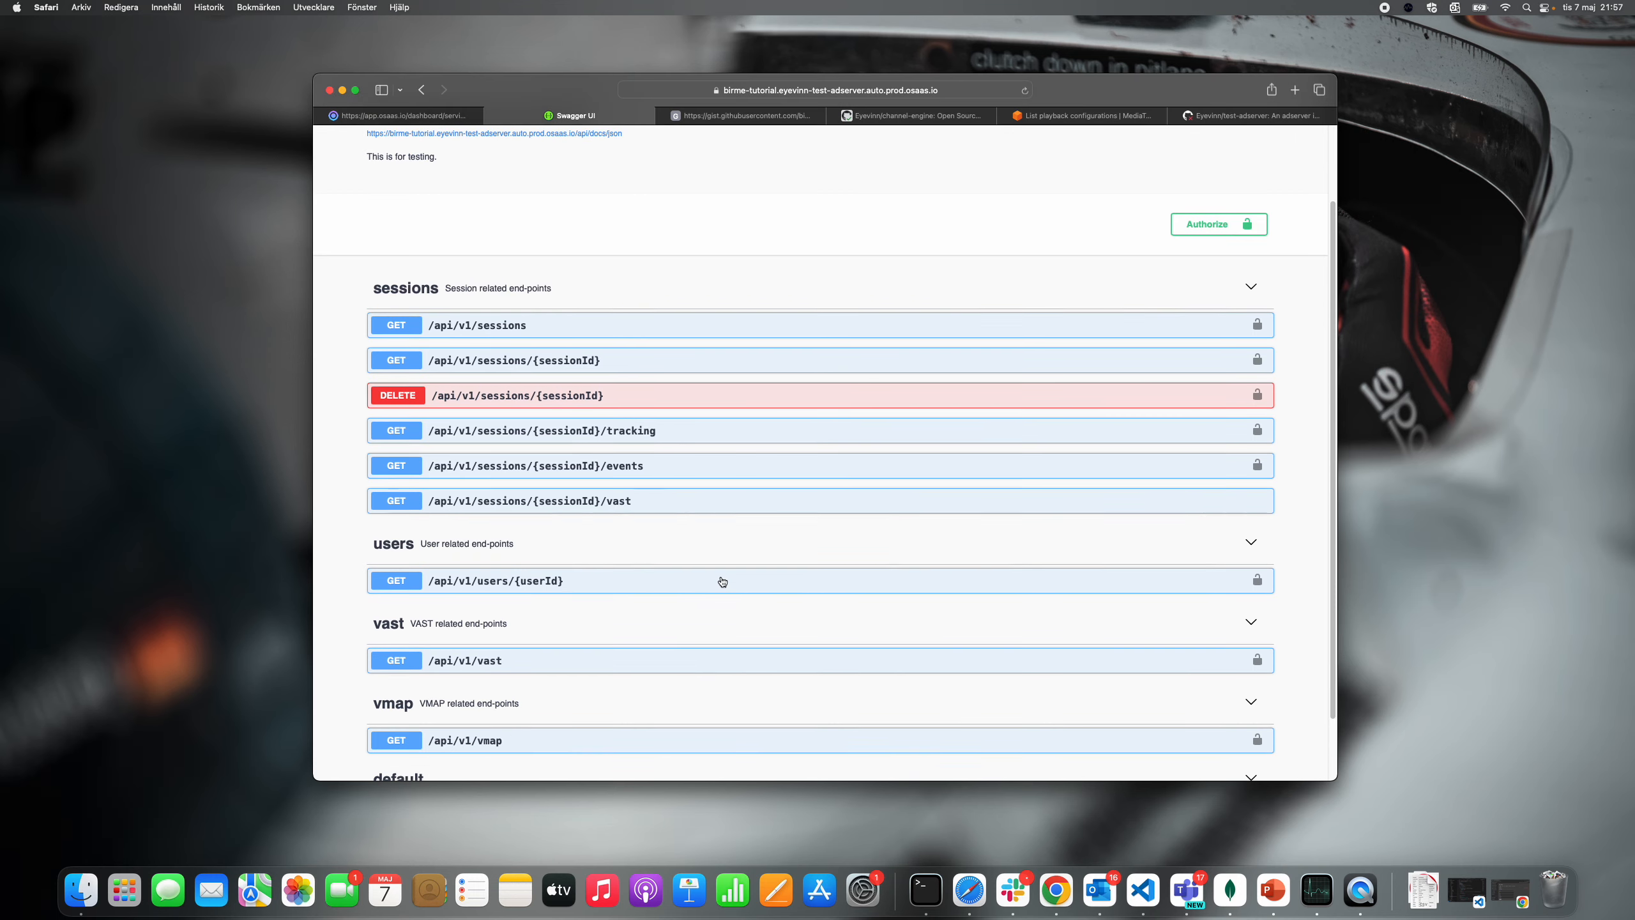
{"action": "scroll", "coordinate": [675, 610], "scroll_direction": "down", "scroll_amount": 2}
{"action": "left_click", "coordinate": [610, 587]}
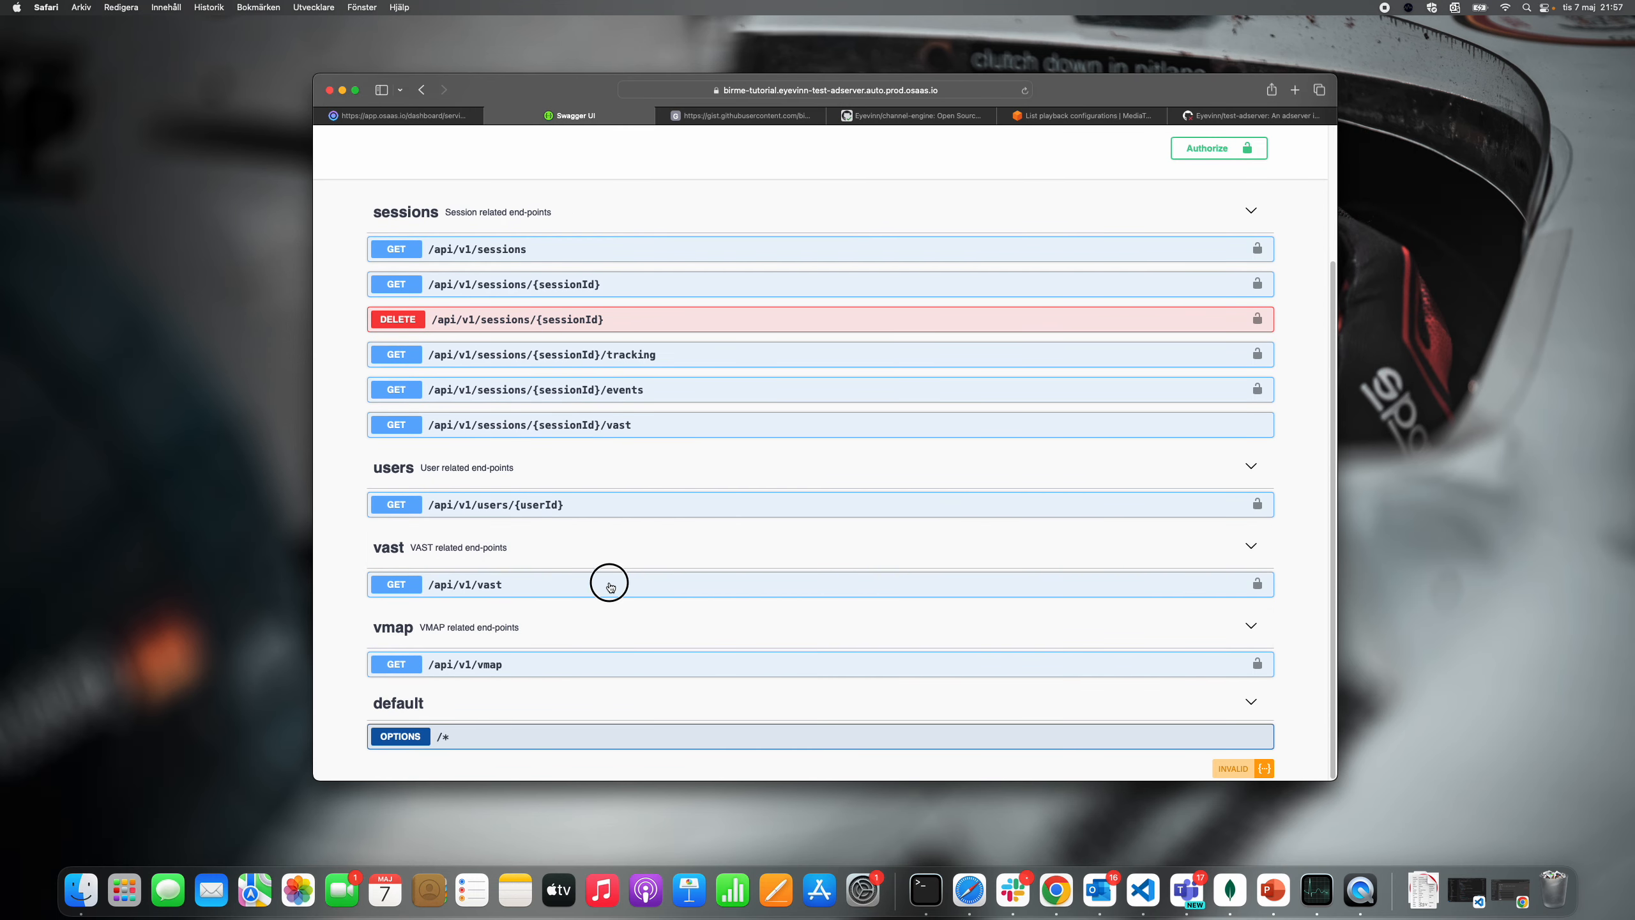
{"action": "scroll", "coordinate": [656, 554], "scroll_direction": "down", "scroll_amount": 4}
{"action": "left_click", "coordinate": [1224, 396]}
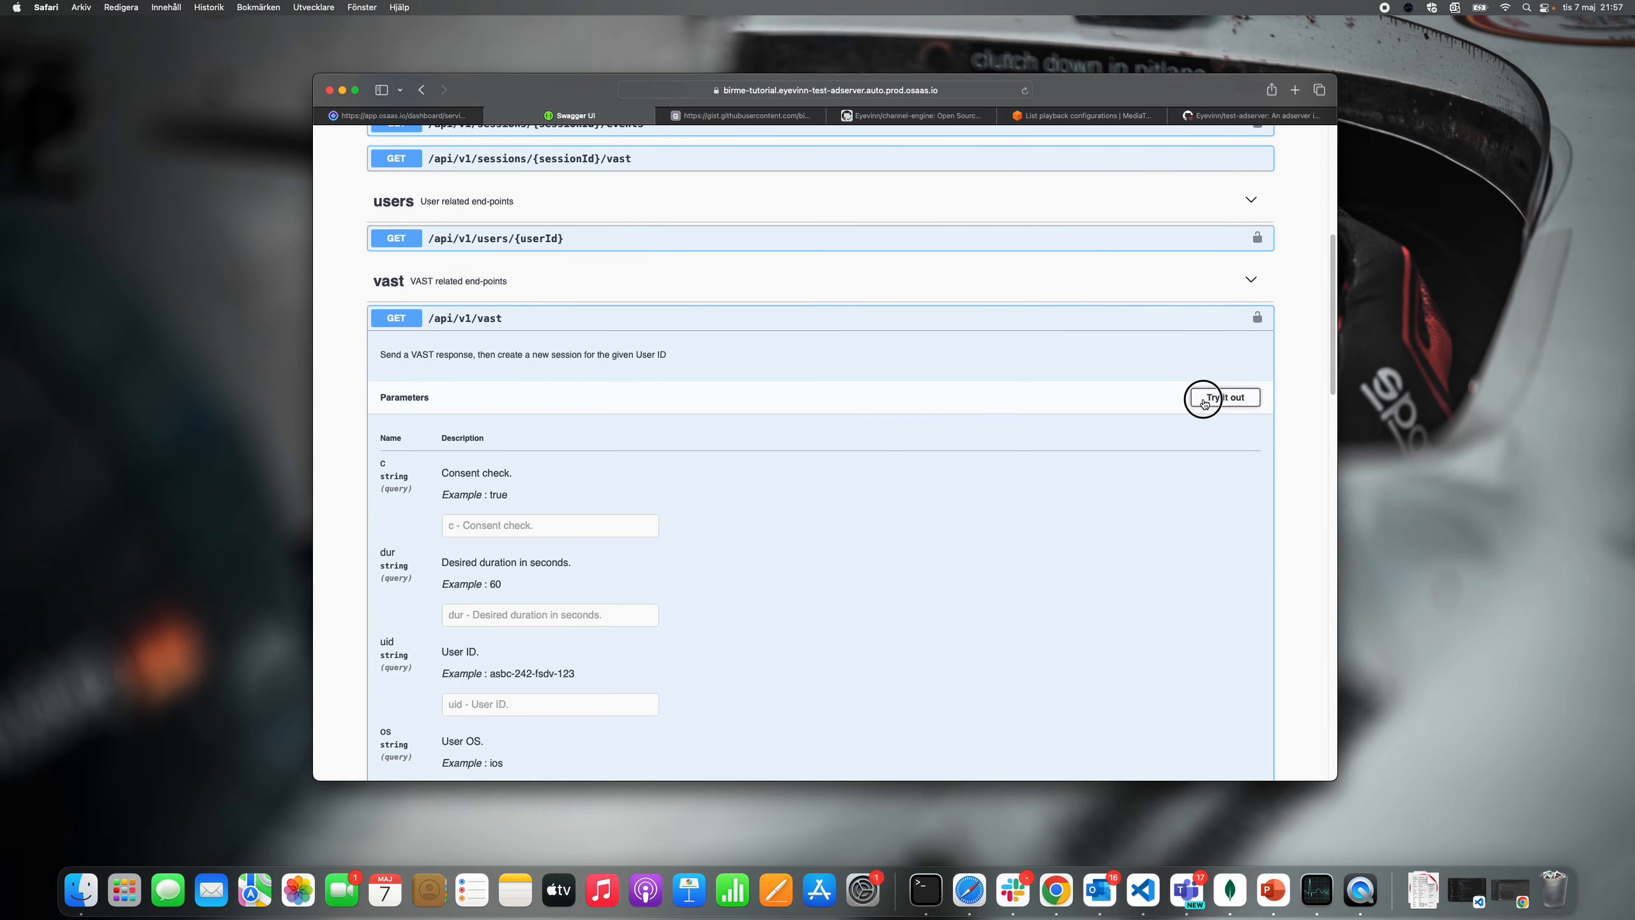
{"action": "left_click", "coordinate": [614, 568]}
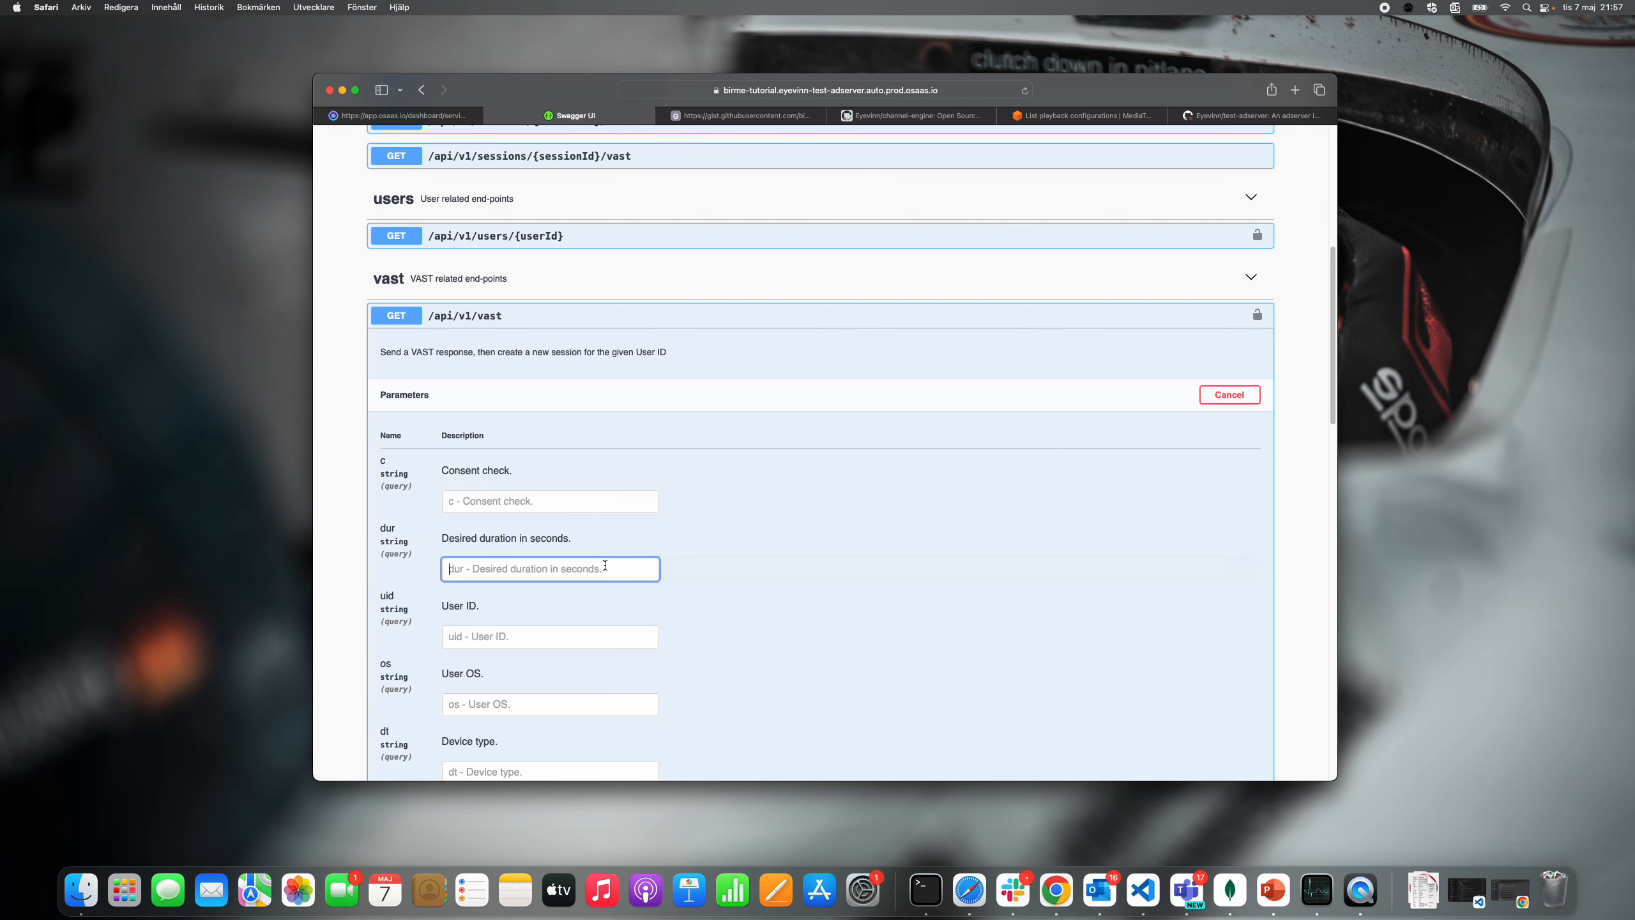
{"action": "type", "text": "30"}
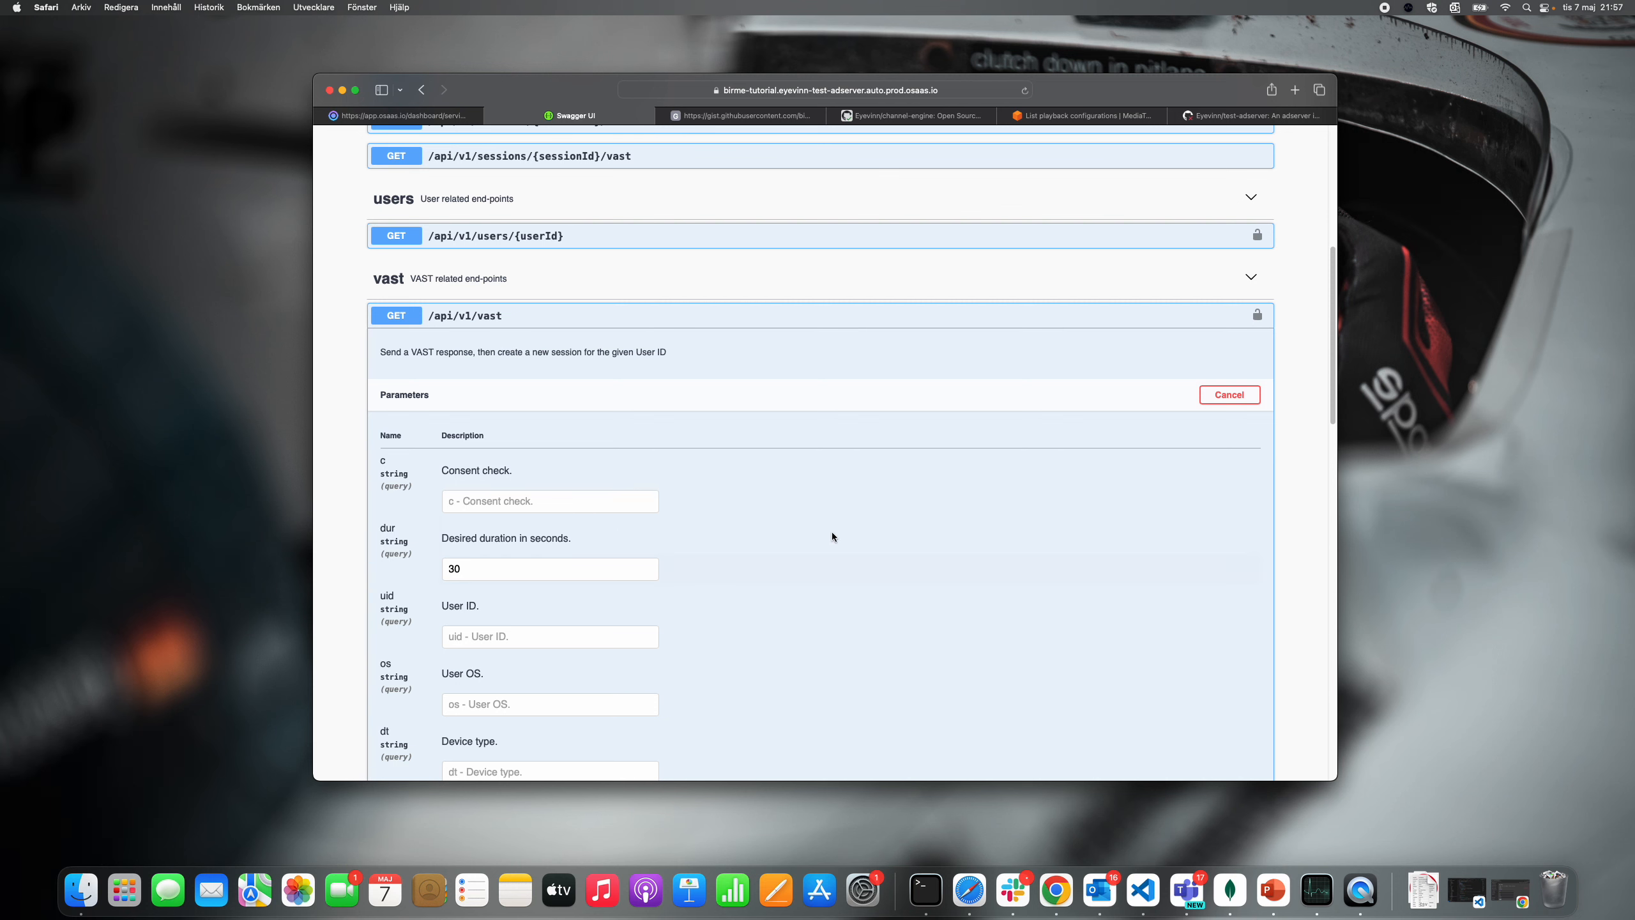
{"action": "scroll", "coordinate": [830, 532], "scroll_direction": "down", "scroll_amount": 15}
{"action": "left_click", "coordinate": [828, 474]}
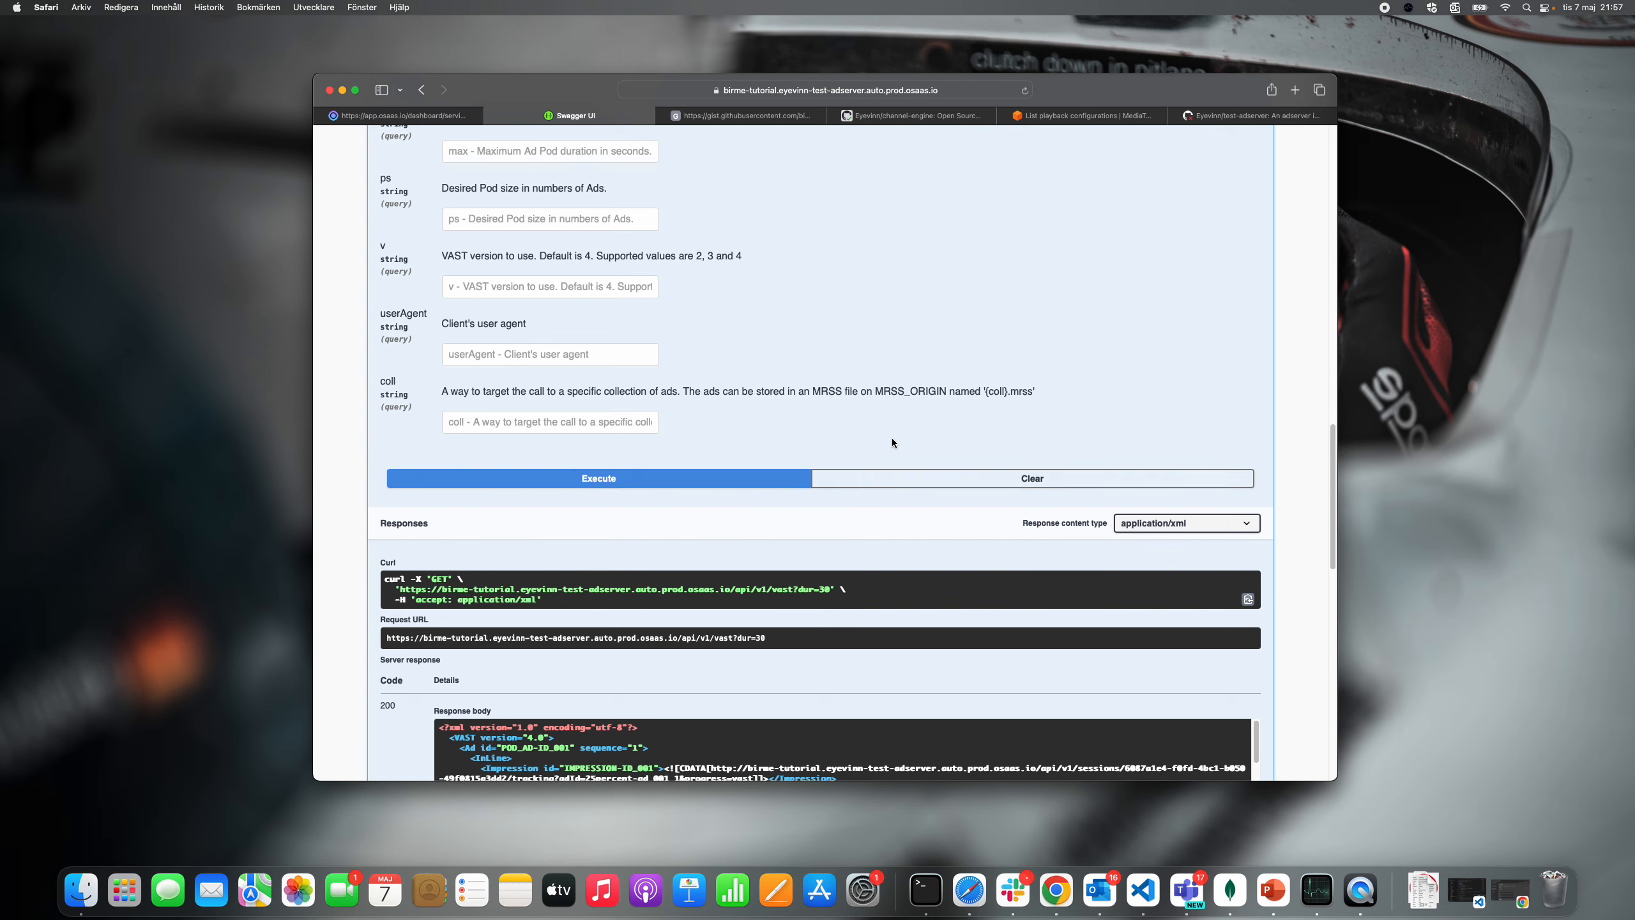
Step: Examine the XML response body and headers returned for the VAST request
{"action": "scroll", "coordinate": [892, 438], "scroll_direction": "down", "scroll_amount": 6}
{"action": "scroll", "coordinate": [840, 520], "scroll_direction": "down", "scroll_amount": 3}
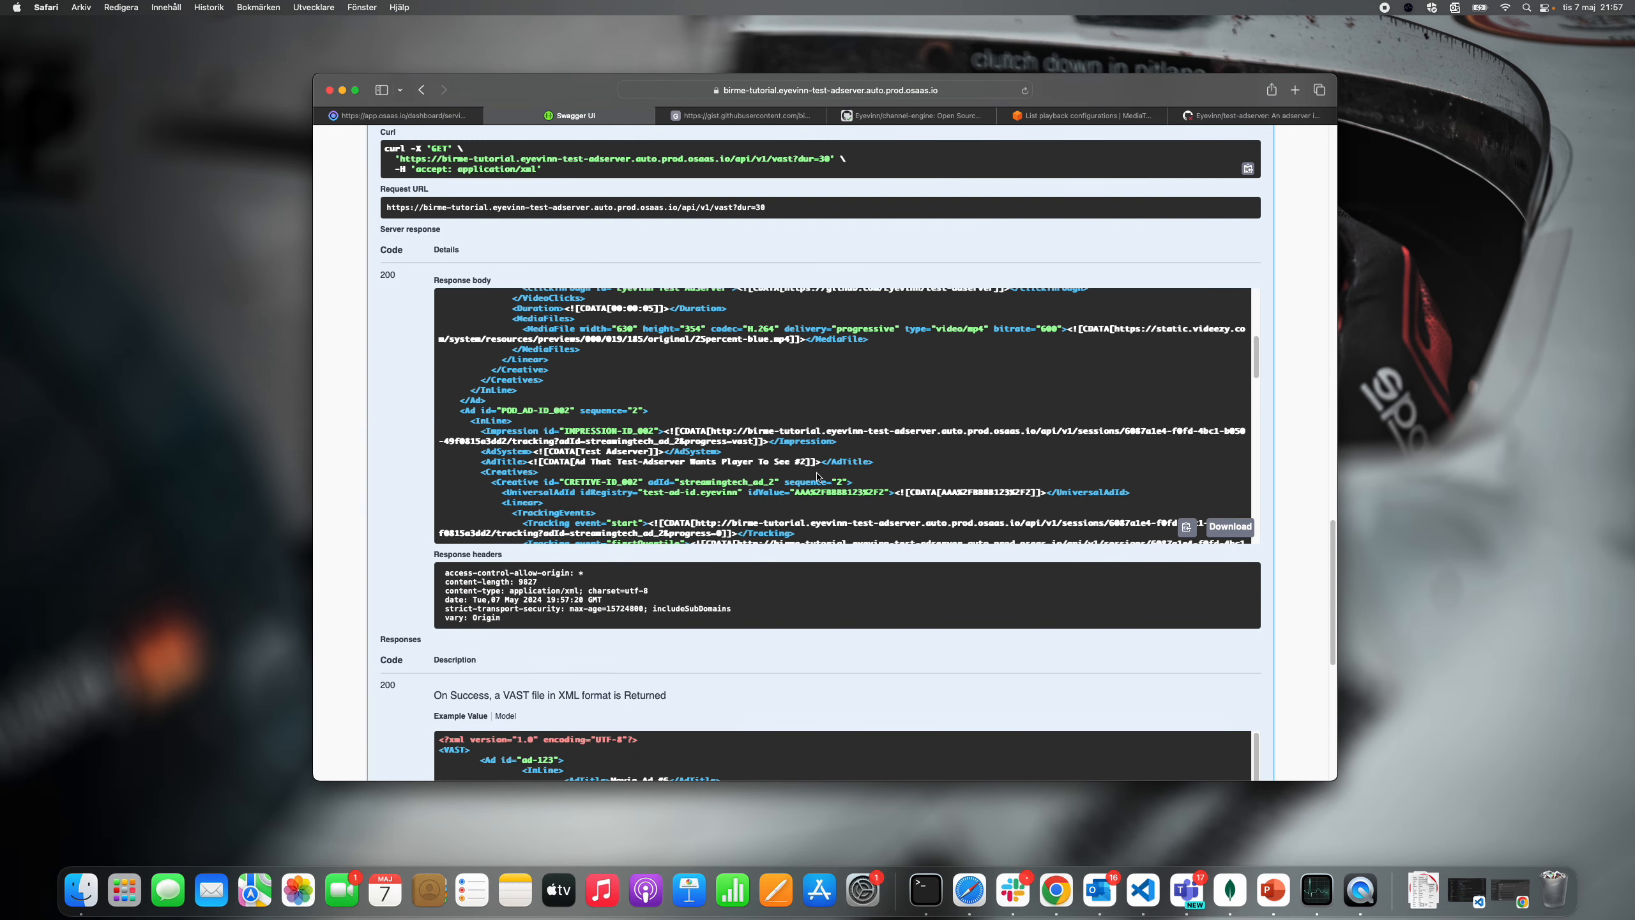
{"action": "scroll", "coordinate": [840, 521], "scroll_direction": "up", "scroll_amount": 5}
{"action": "scroll", "coordinate": [812, 424], "scroll_direction": "up", "scroll_amount": 15}
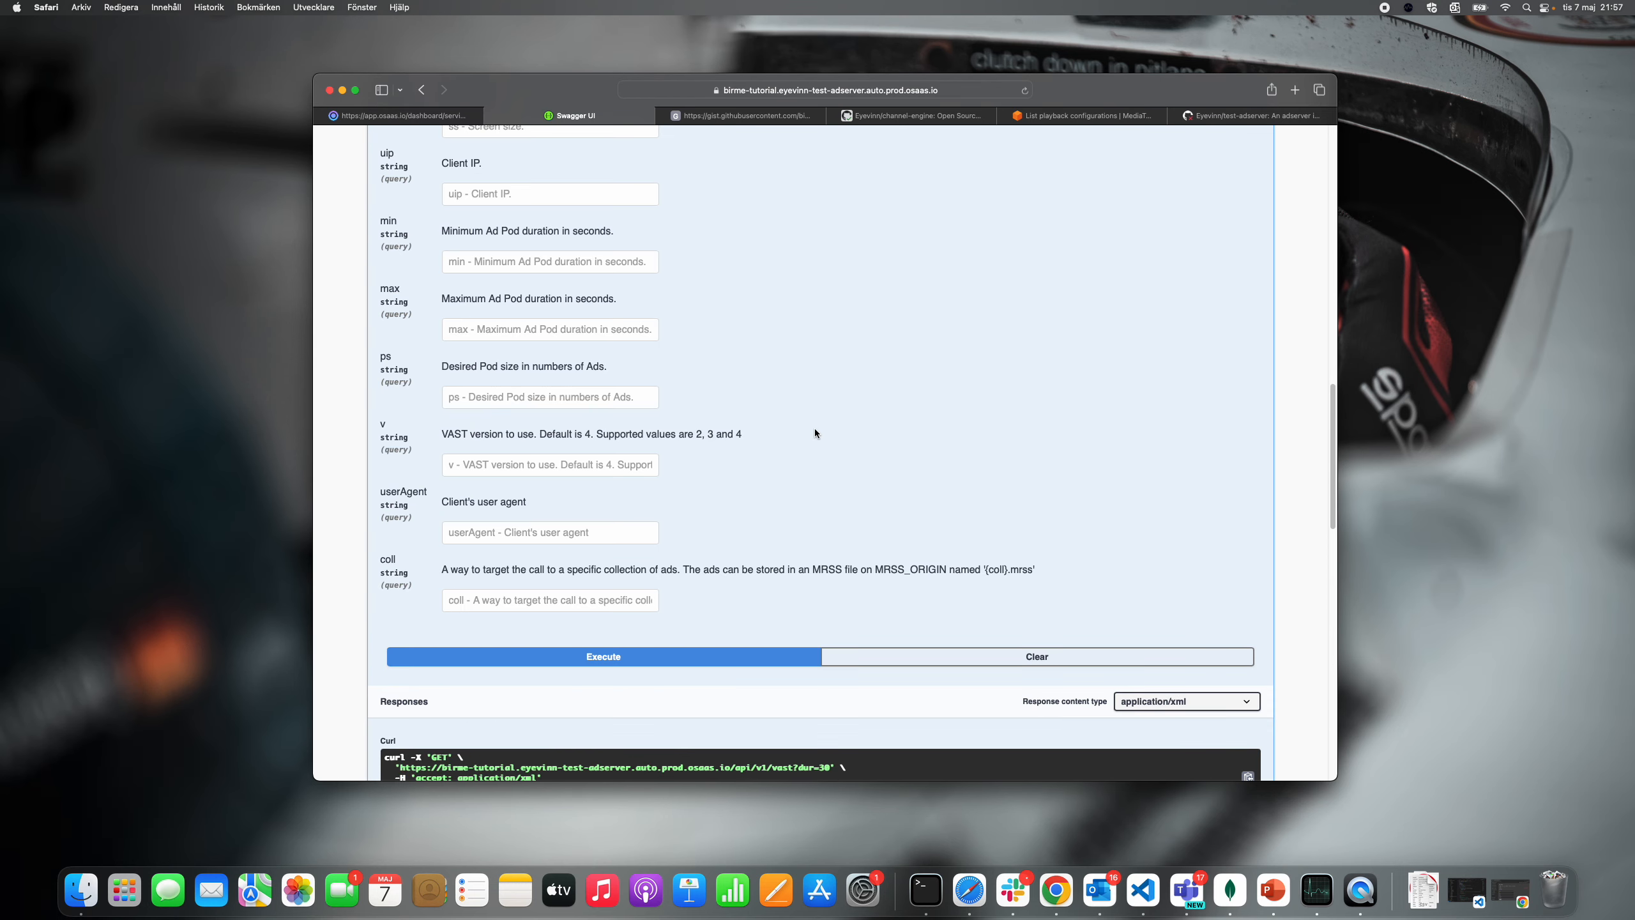
Step: Locate the VAST request URL in the executed request's curl command and highlight it
{"action": "scroll", "coordinate": [809, 430], "scroll_direction": "up", "scroll_amount": 20}
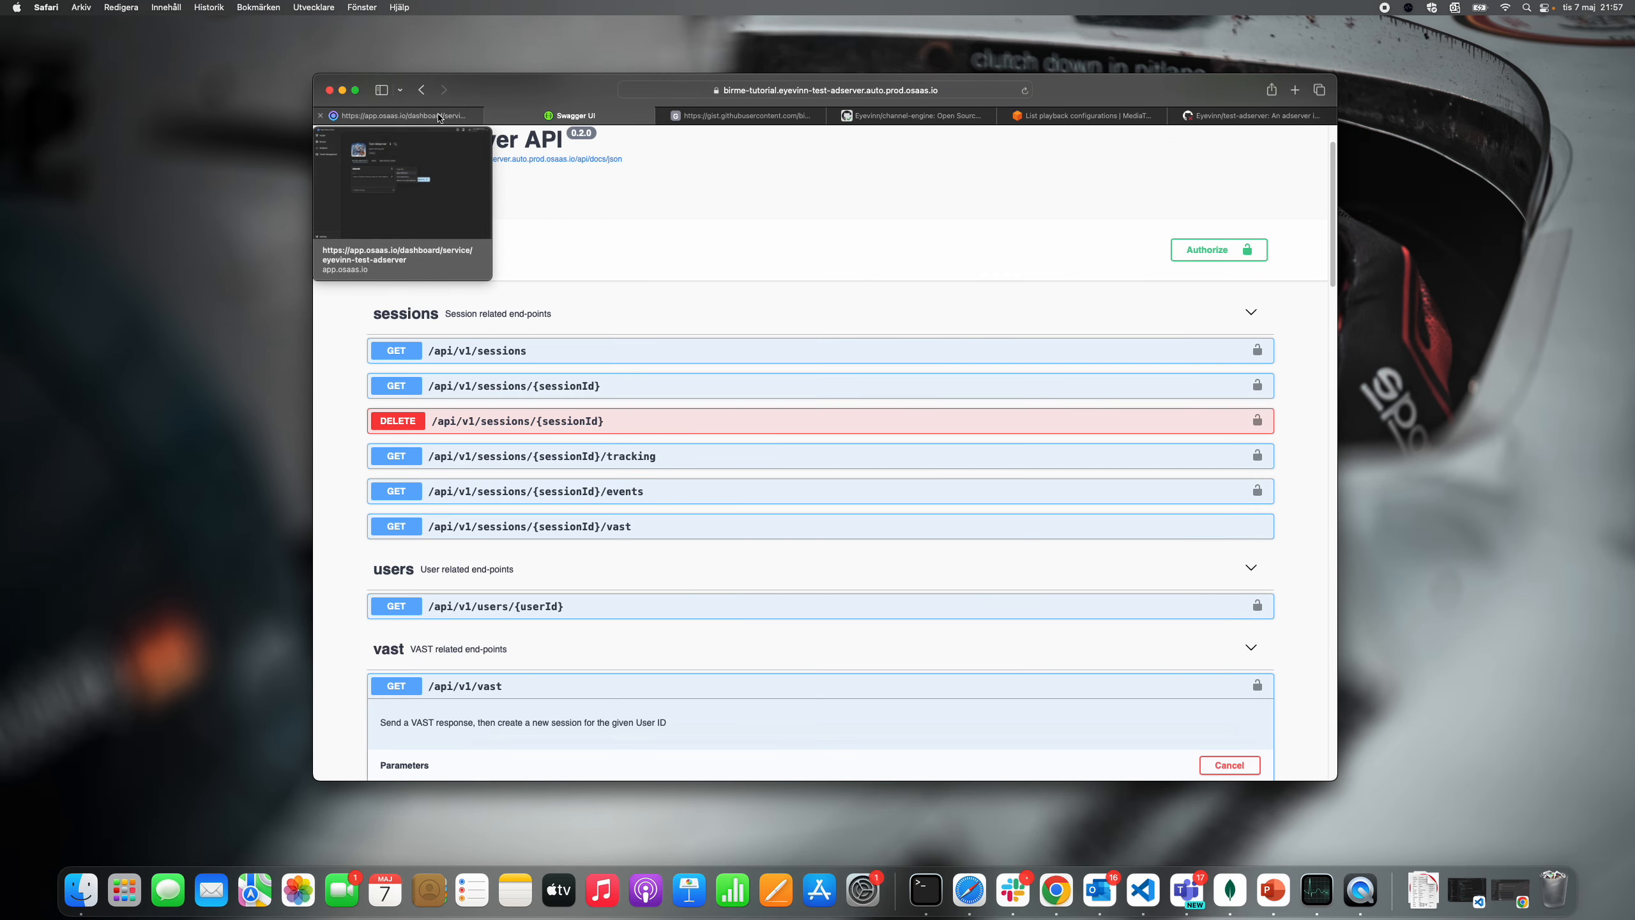
{"action": "scroll", "coordinate": [821, 351], "scroll_direction": "down", "scroll_amount": 20}
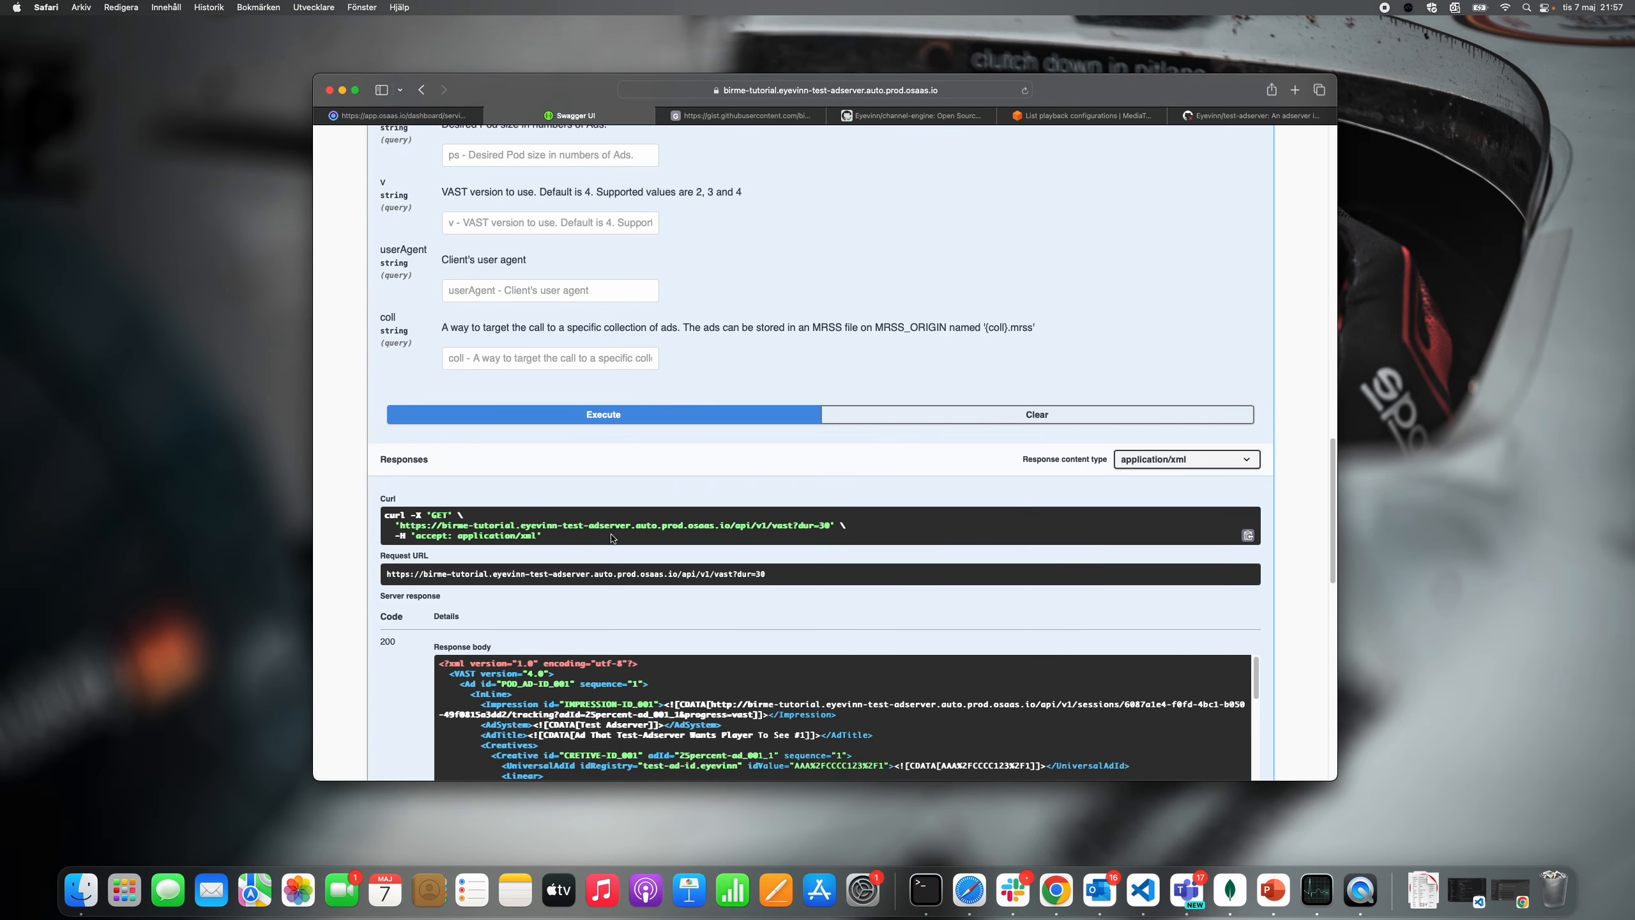
{"action": "left_click_drag", "start_coordinate": [400, 526], "coordinate": [891, 538]}
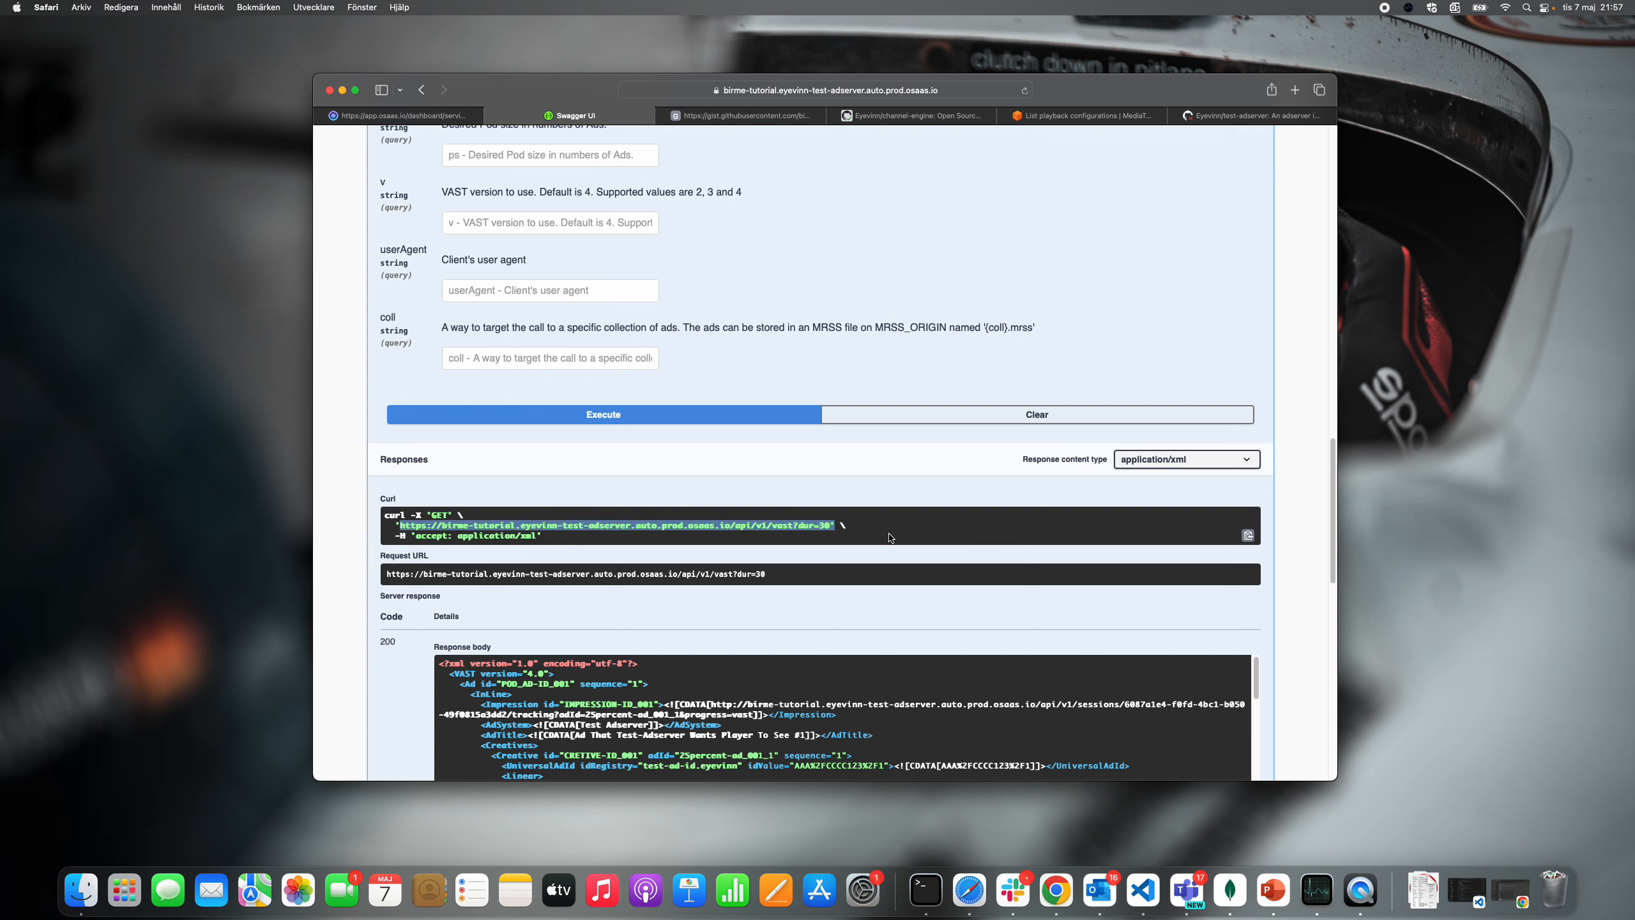
{"action": "left_click", "coordinate": [436, 120]}
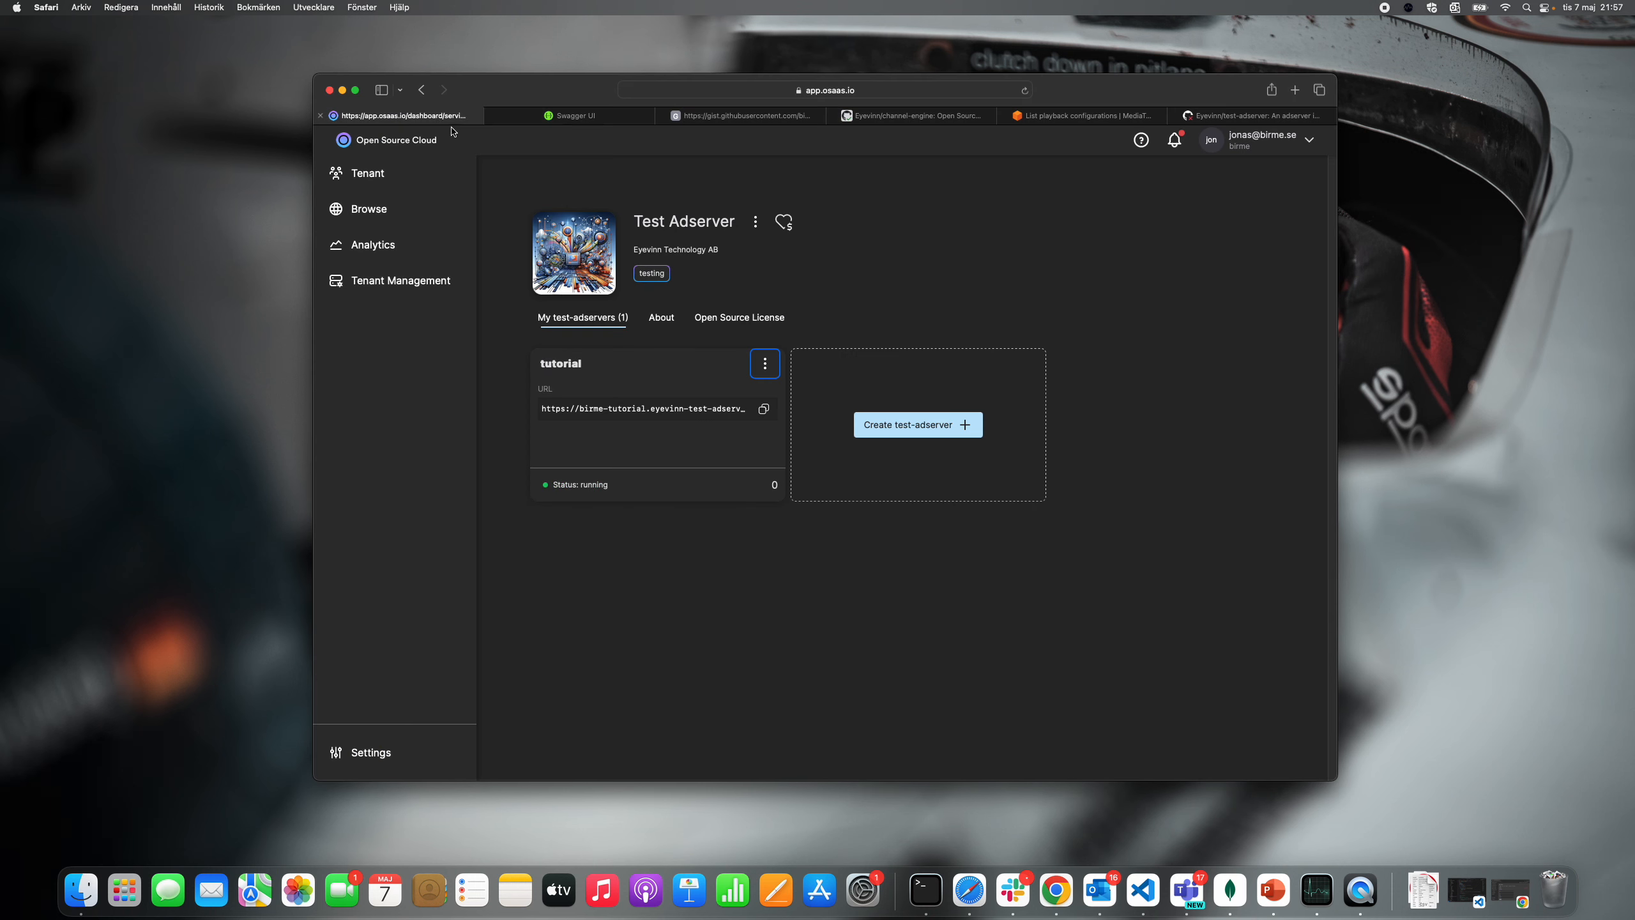
{"action": "left_click", "coordinate": [634, 122]}
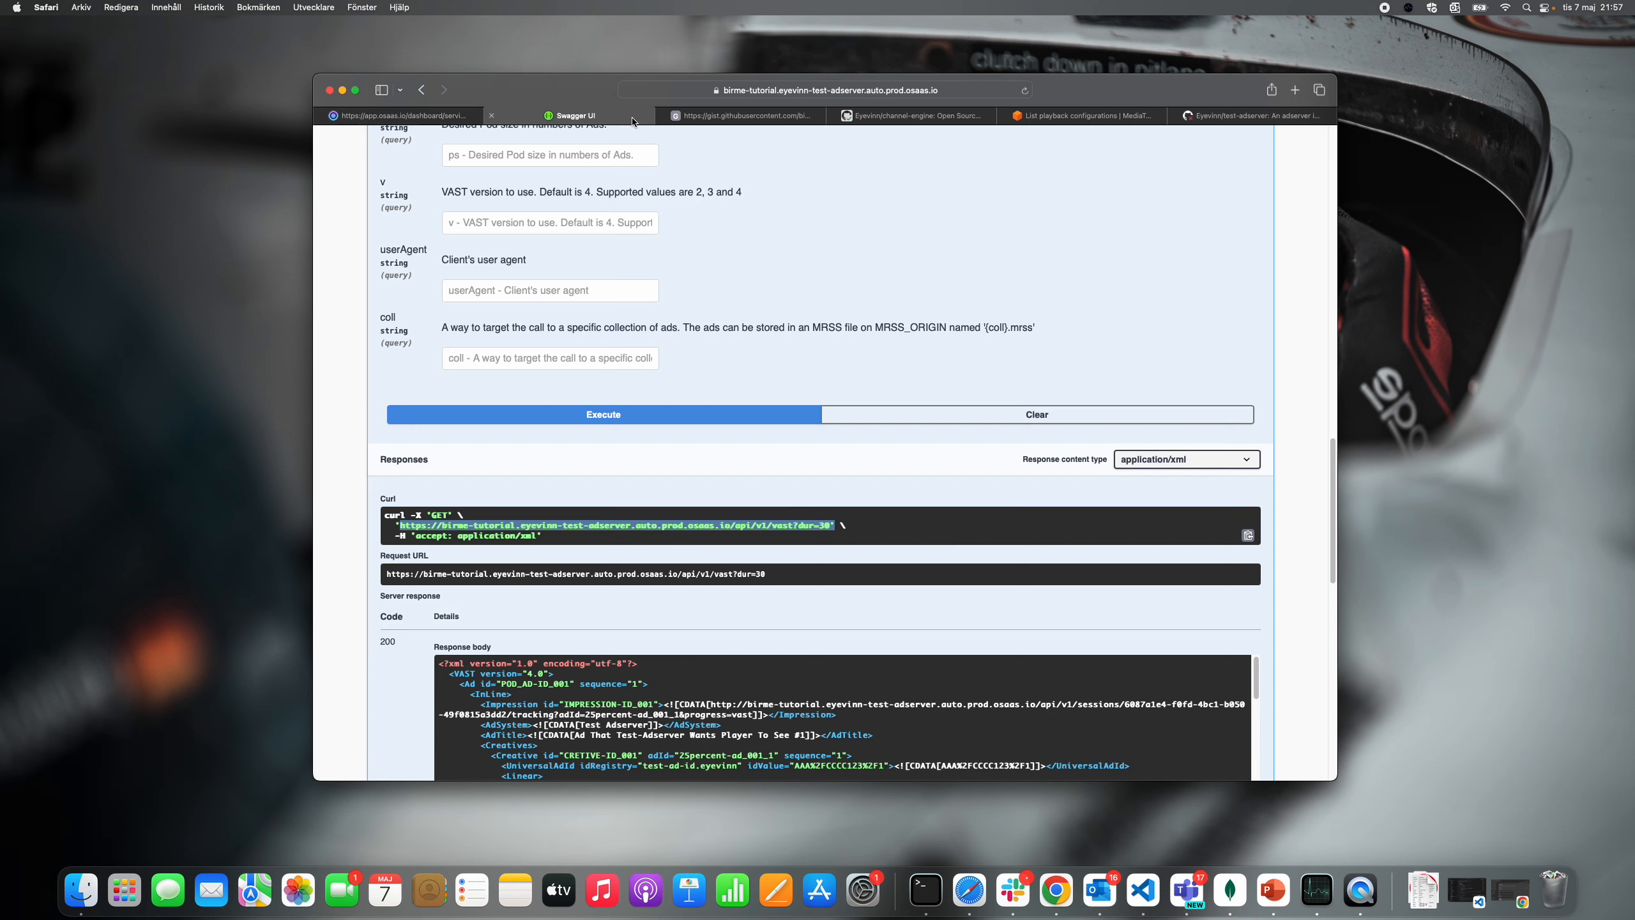
Step: Switch to AWS Elemental MediaTailor and start a new configuration named tutorial
{"action": "left_click", "coordinate": [1115, 123]}
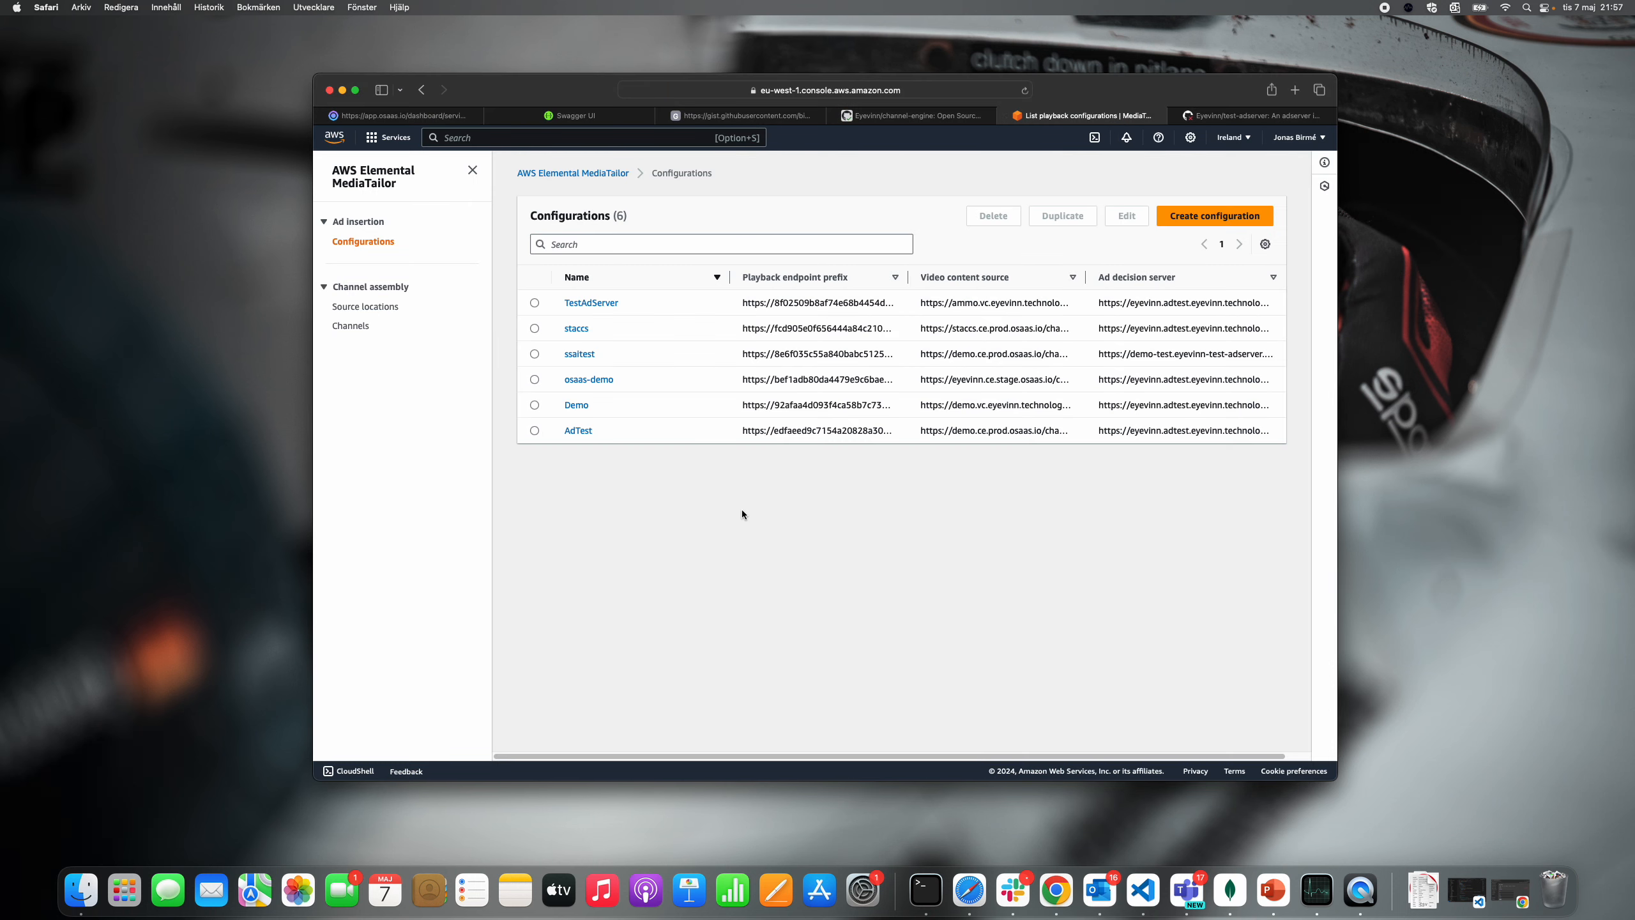
{"action": "left_click", "coordinate": [1214, 216]}
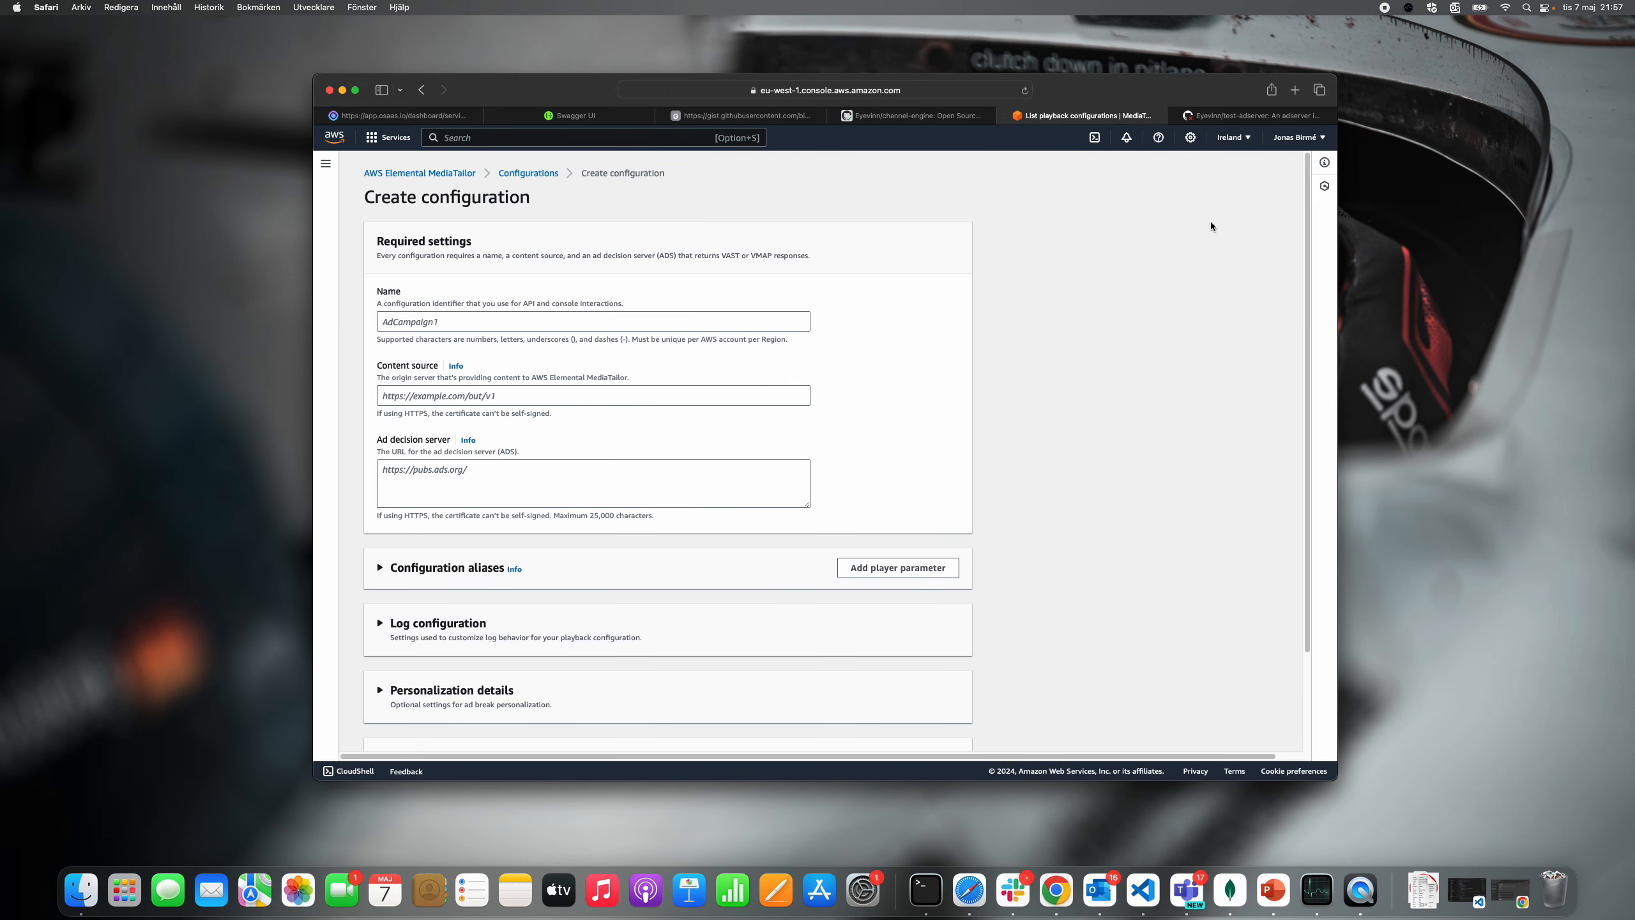
{"action": "left_click", "coordinate": [686, 321]}
{"action": "type", "text": "tutoria"}
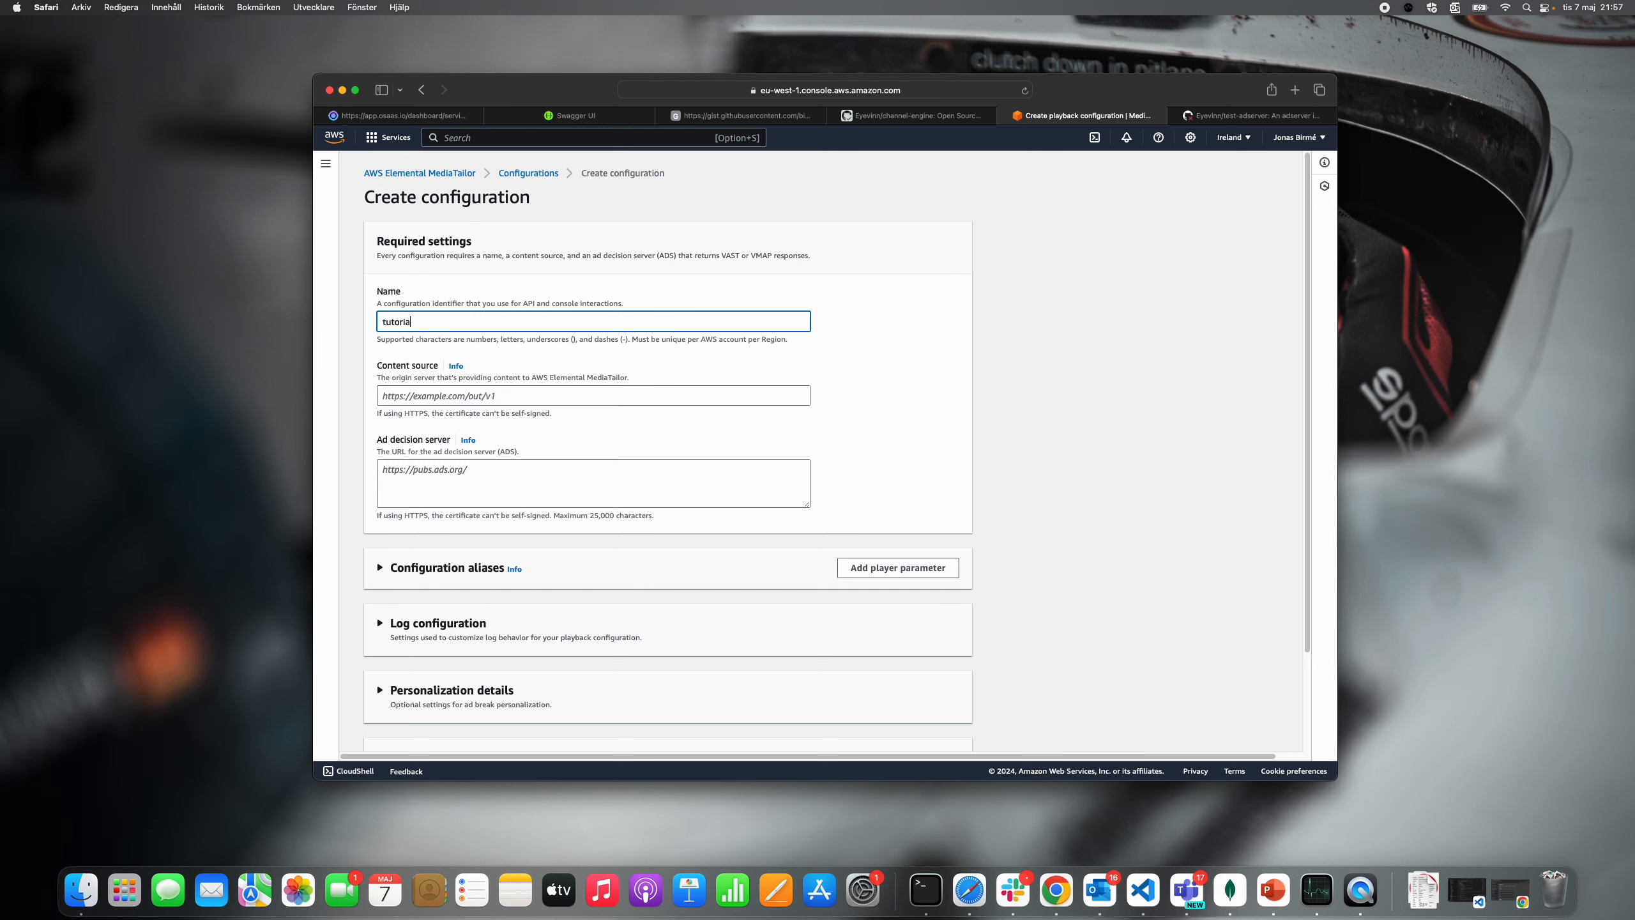
{"action": "type", "text": "l"}
Step: Copy the mychannel URL from FAST Channel Engine in Open Source Cloud and paste it as the MediaTailor content source
{"action": "left_click", "coordinate": [652, 398]}
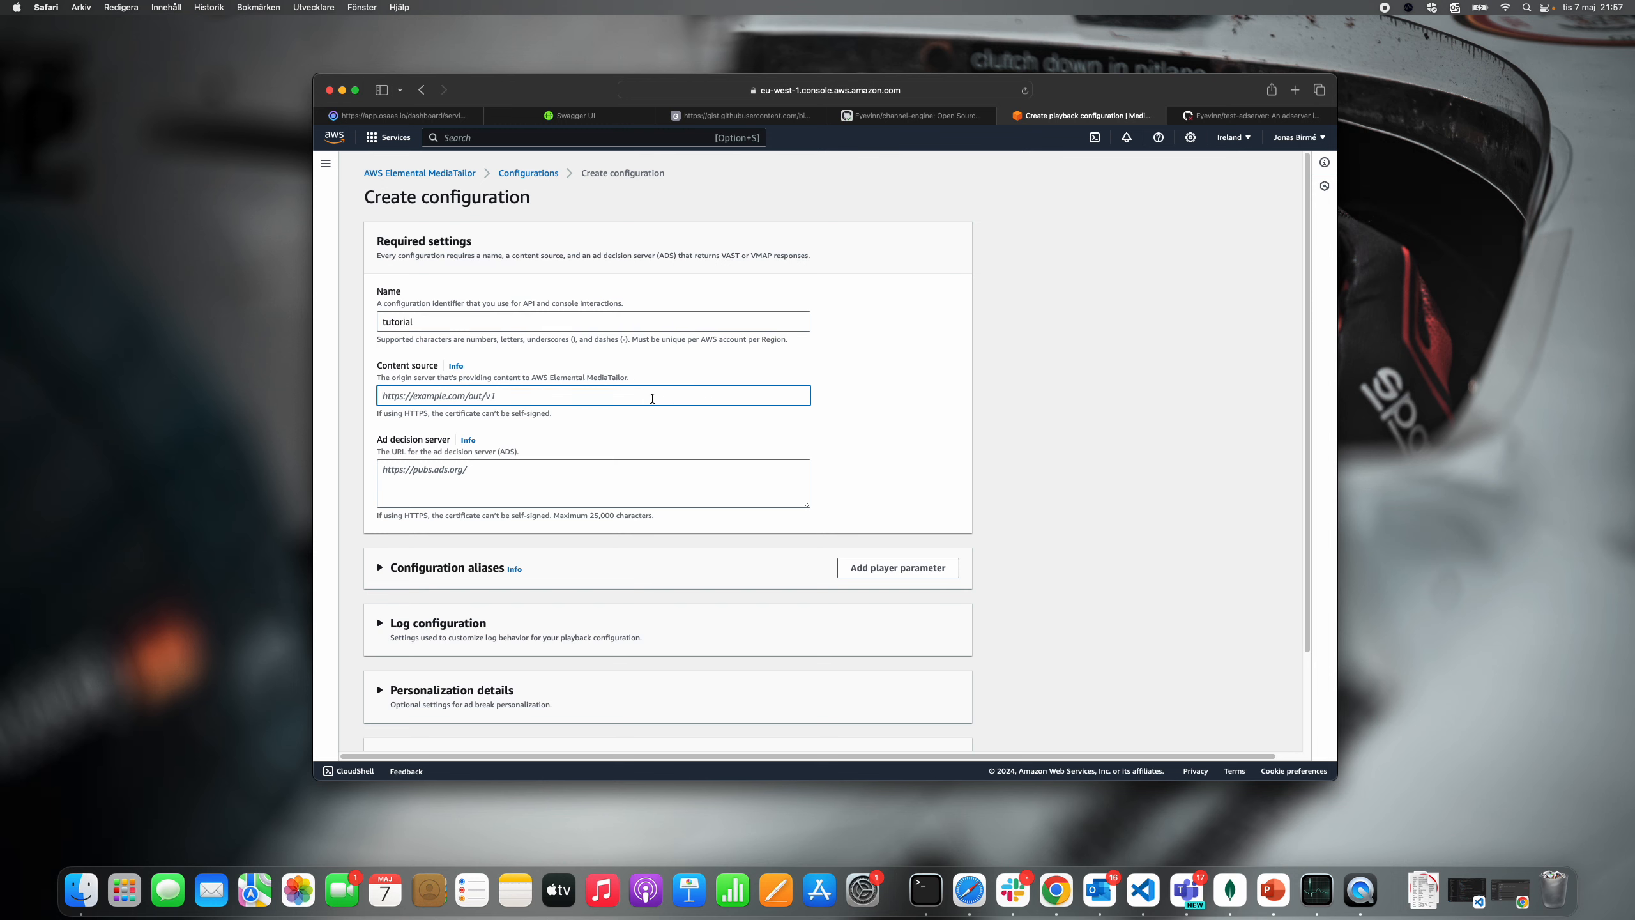
{"action": "left_click", "coordinate": [417, 117]}
{"action": "left_click", "coordinate": [413, 209]}
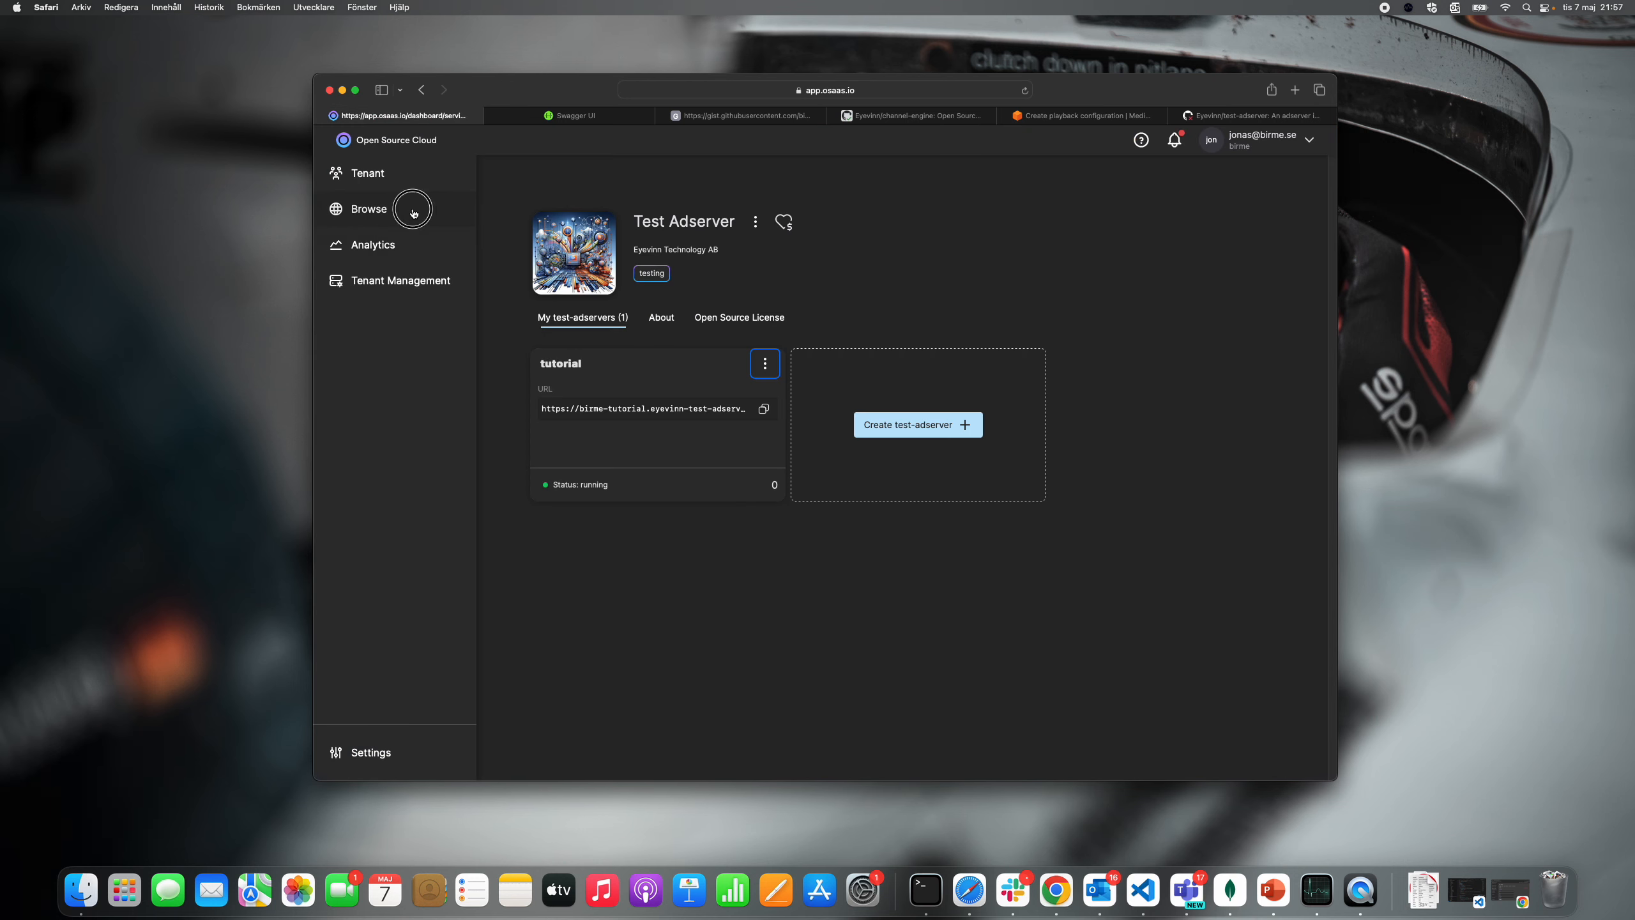
{"action": "left_click", "coordinate": [633, 355]}
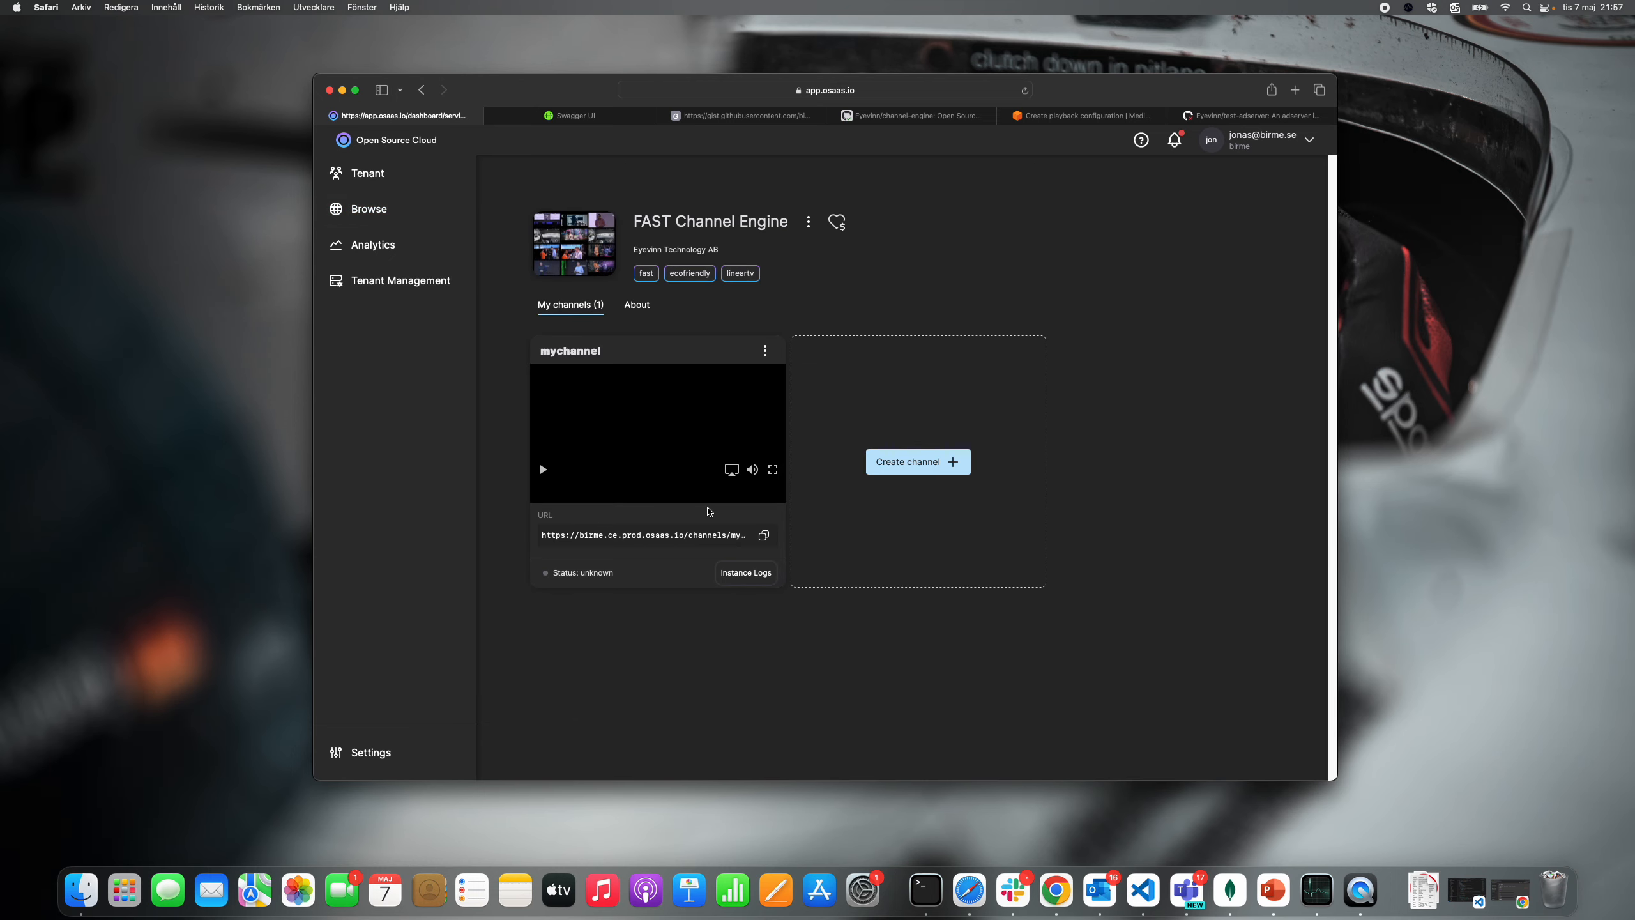
{"action": "left_click", "coordinate": [767, 552]}
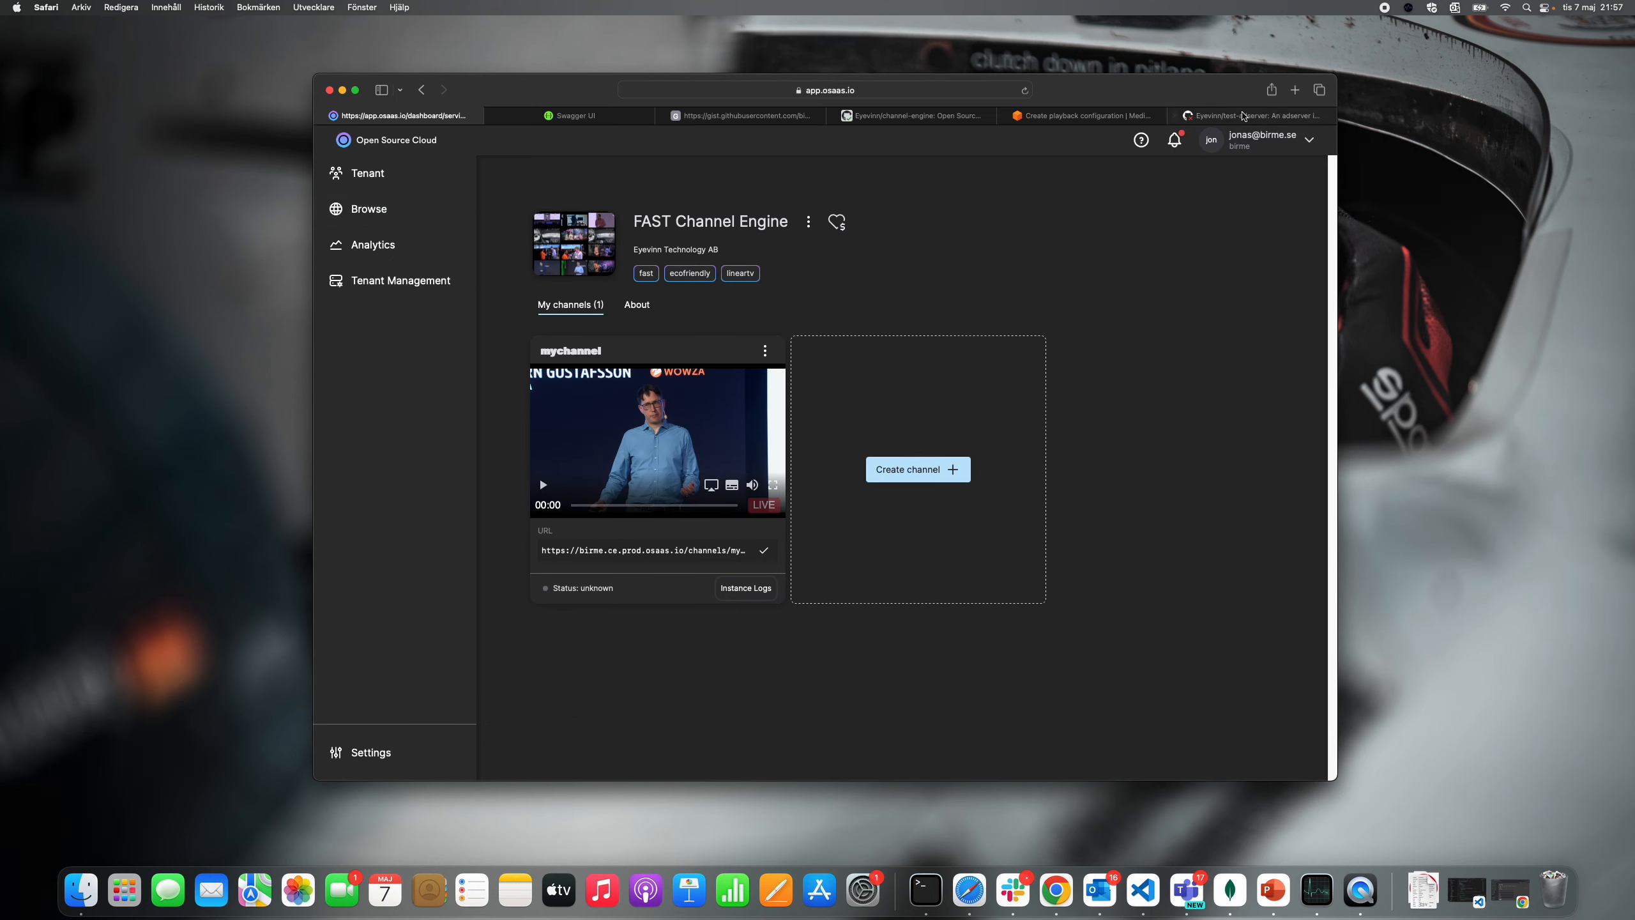
{"action": "left_click", "coordinate": [1092, 114]}
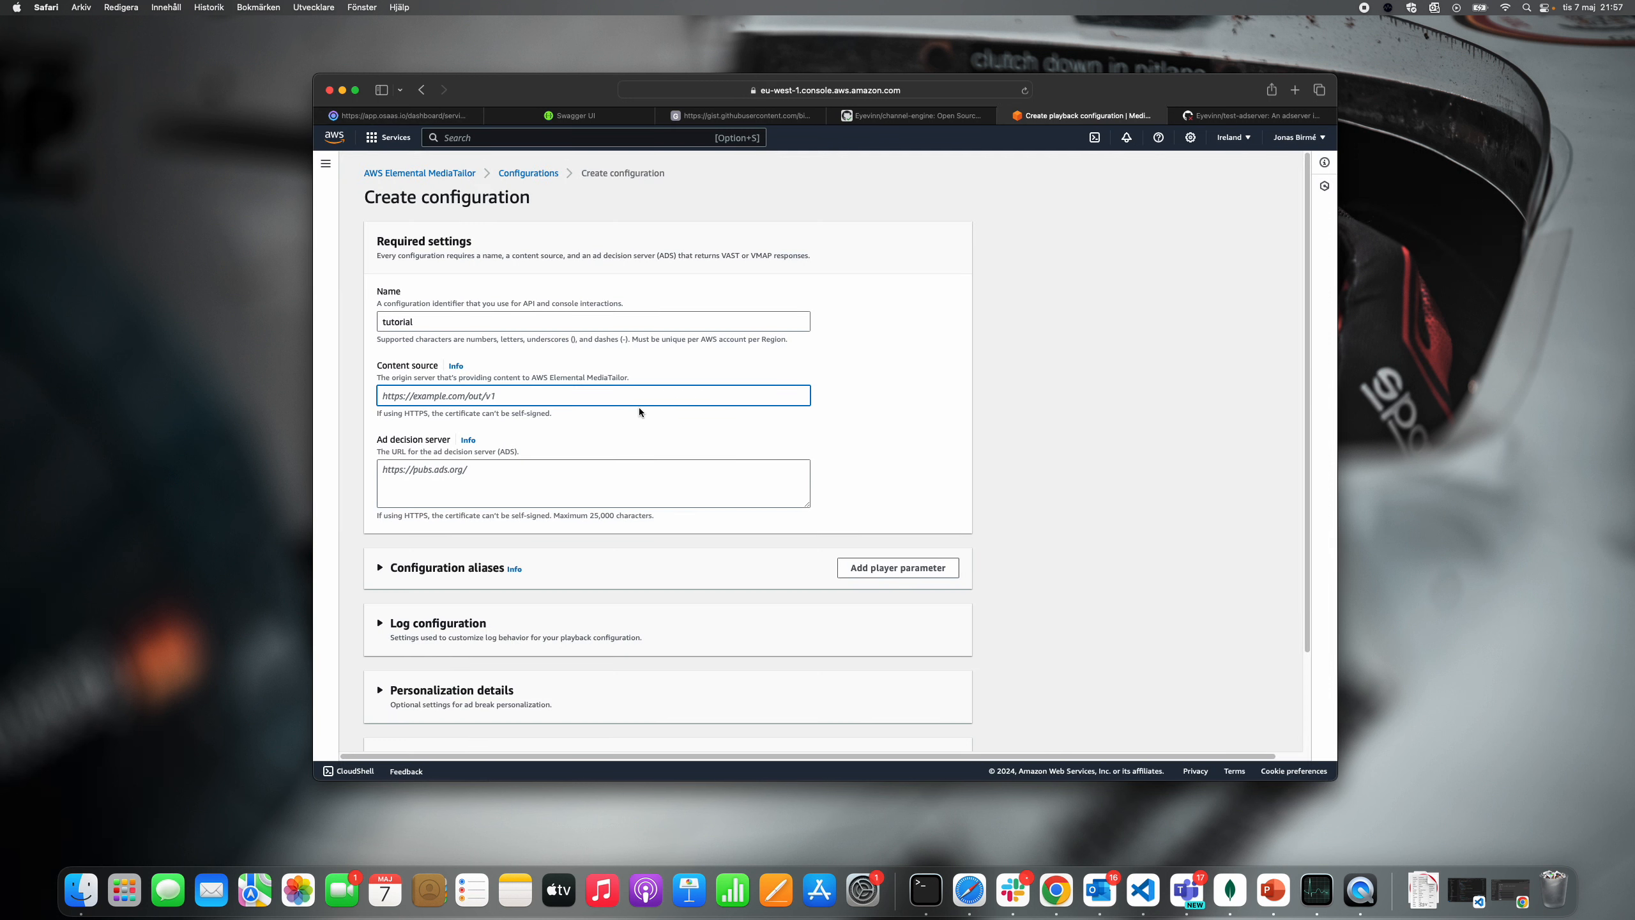
{"action": "key", "text": "super+v"}
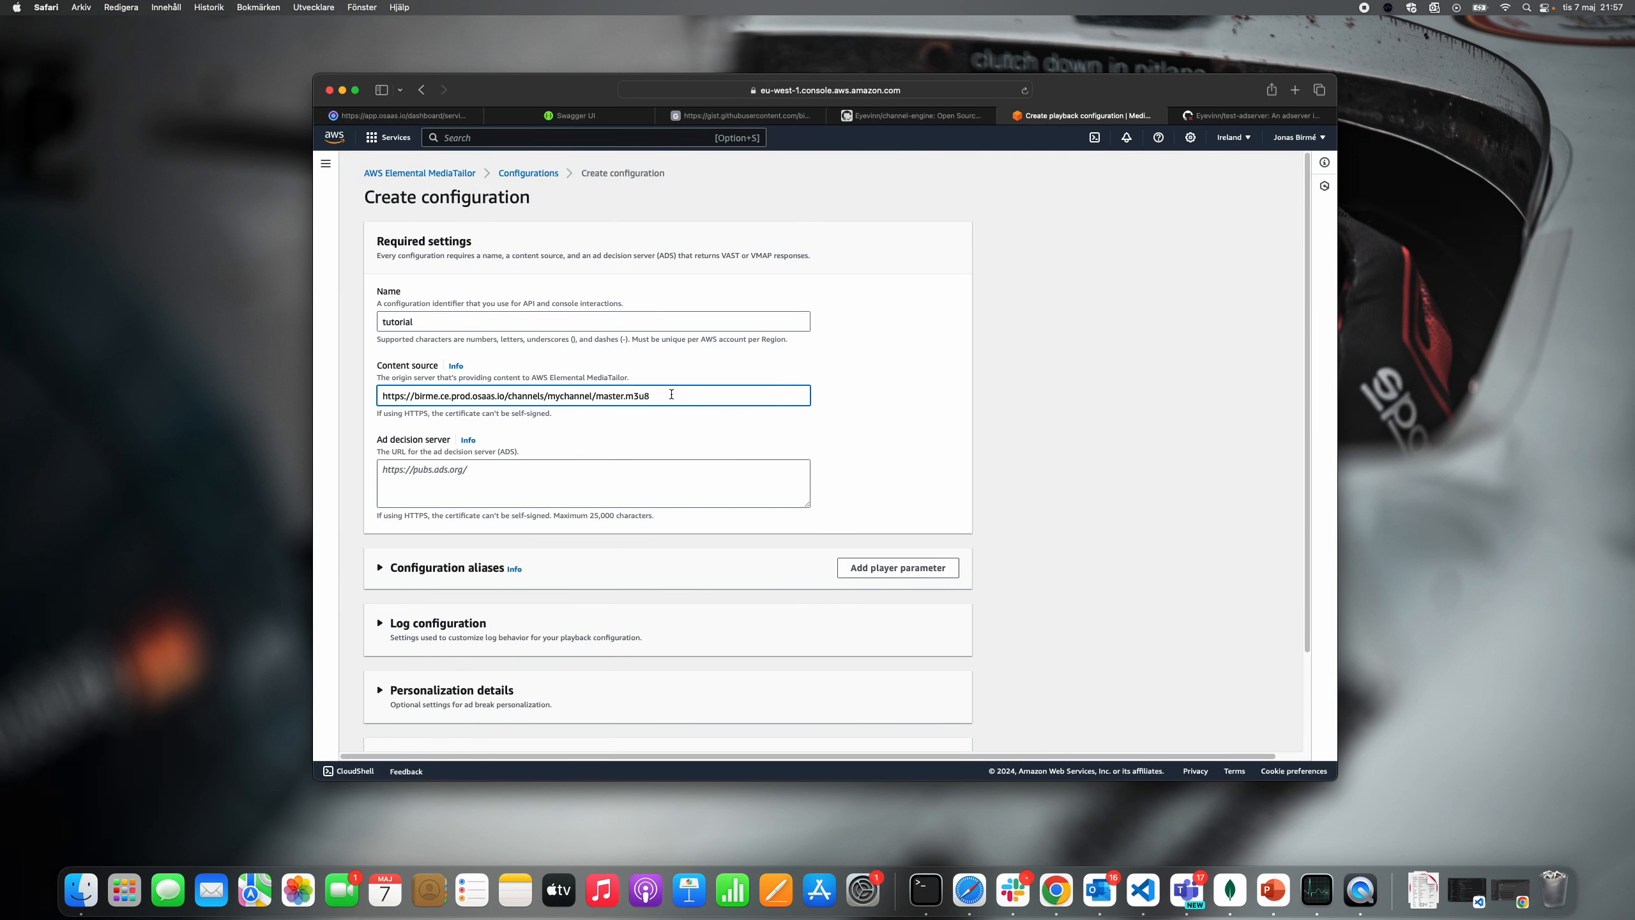
Step: Remove master.m3u8 from the content source URL so that it ends in /channels/mychannel/
{"action": "key", "text": "shift+Left"}
{"action": "key", "text": "shift+Left"}
{"action": "key", "text": "shift+Left"}
{"action": "key", "text": "shift+Left"}
{"action": "key", "text": "shift+Left"}
{"action": "key", "text": "shift+Left"}
{"action": "key", "text": "shift+Left"}
{"action": "key", "text": "shift+Left"}
{"action": "key", "text": "shift+Left"}
{"action": "key", "text": "shift+Left"}
{"action": "key", "text": "shift+Left"}
{"action": "key", "text": "BackSpace"}
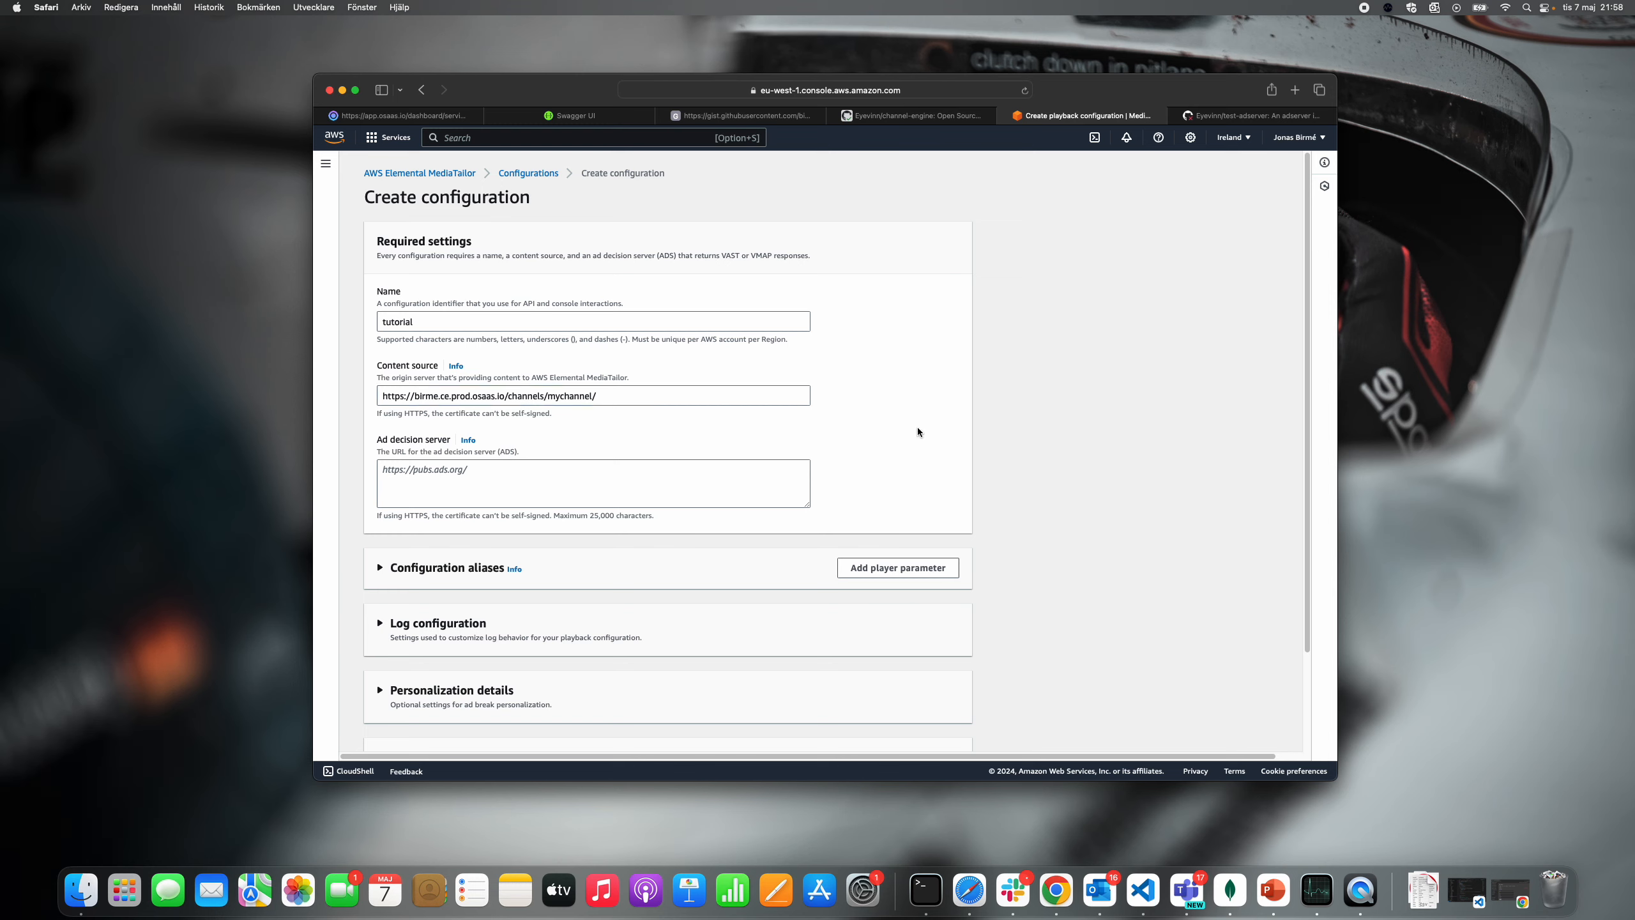
Step: Copy the tutorial ad server's base URL from the Test Adserver page in Open Source Cloud
{"action": "left_click", "coordinate": [661, 480]}
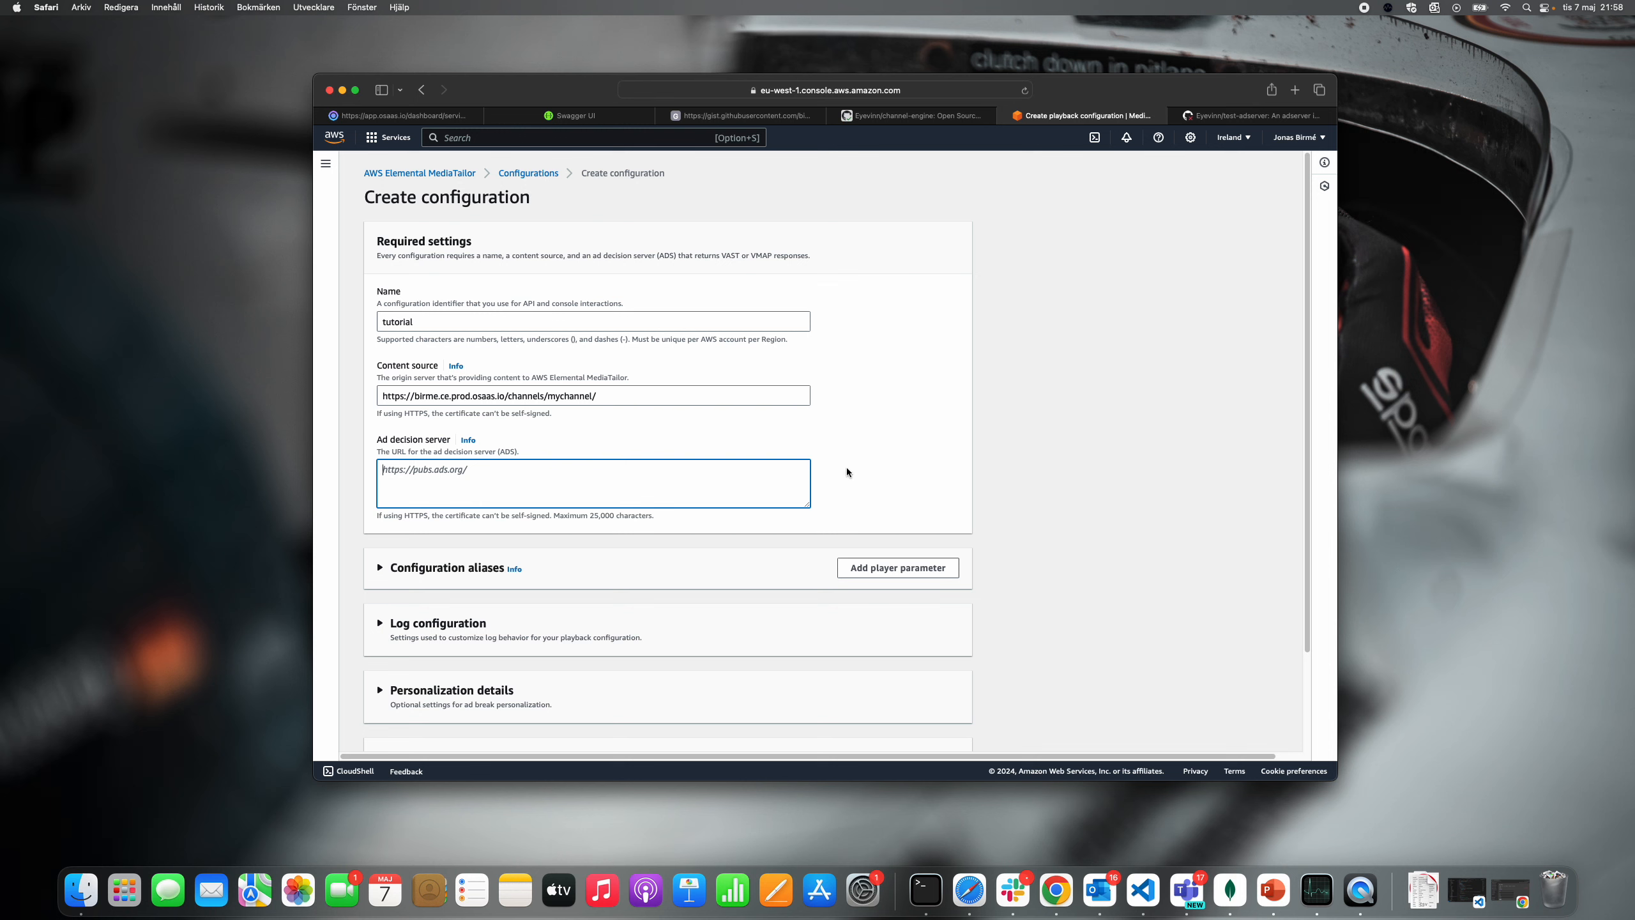
{"action": "left_click", "coordinate": [925, 891]}
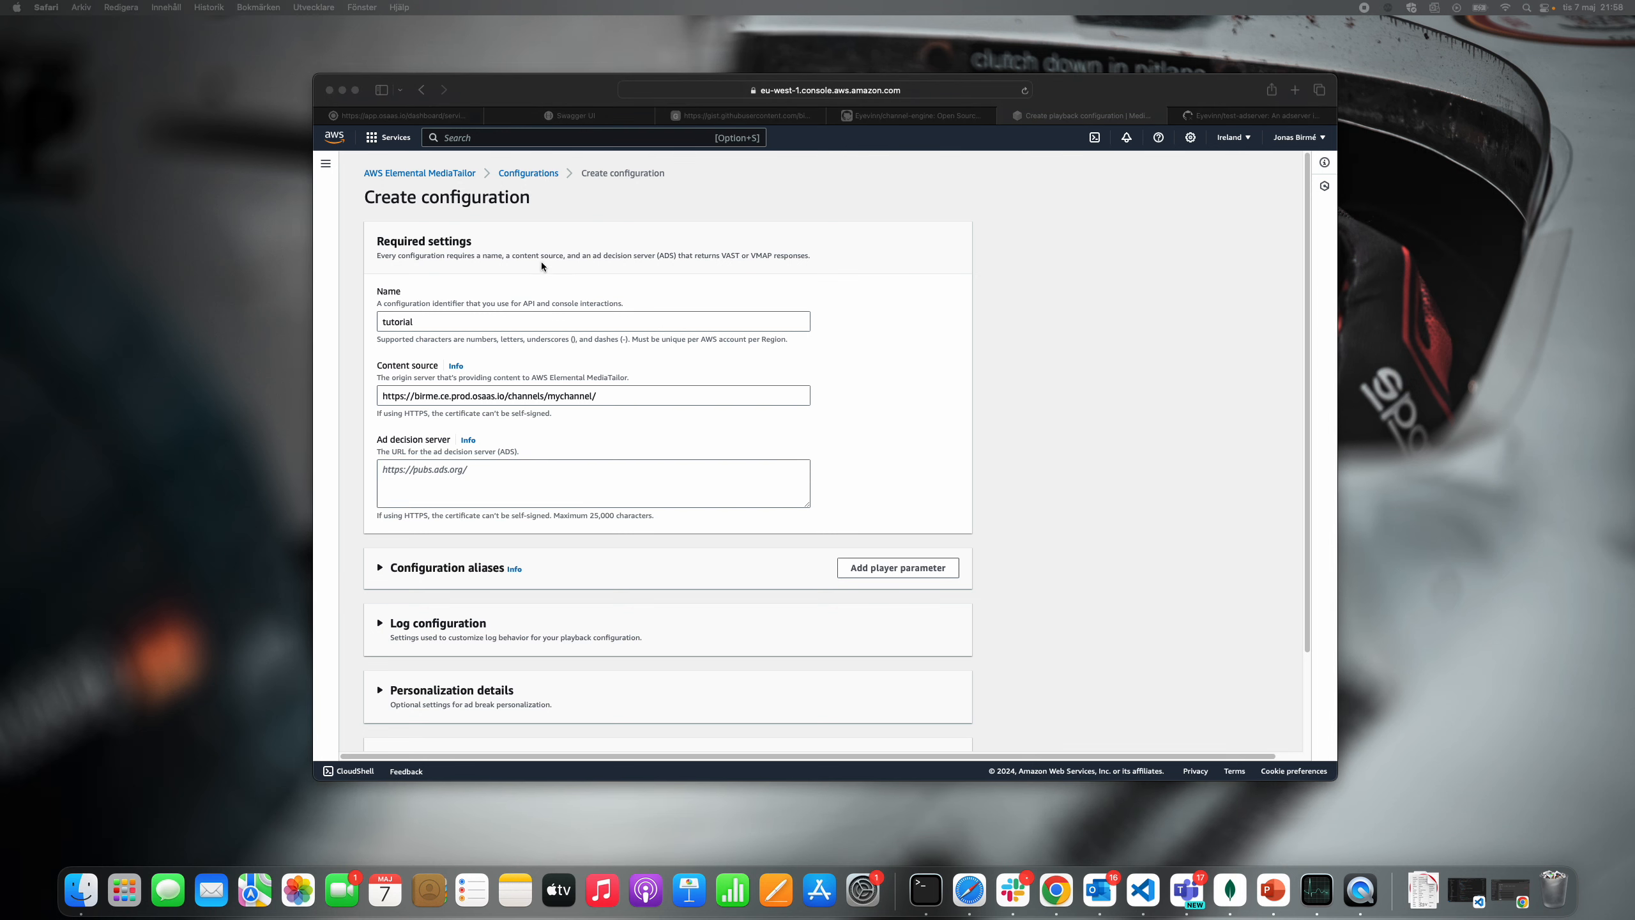
{"action": "left_click", "coordinate": [439, 121]}
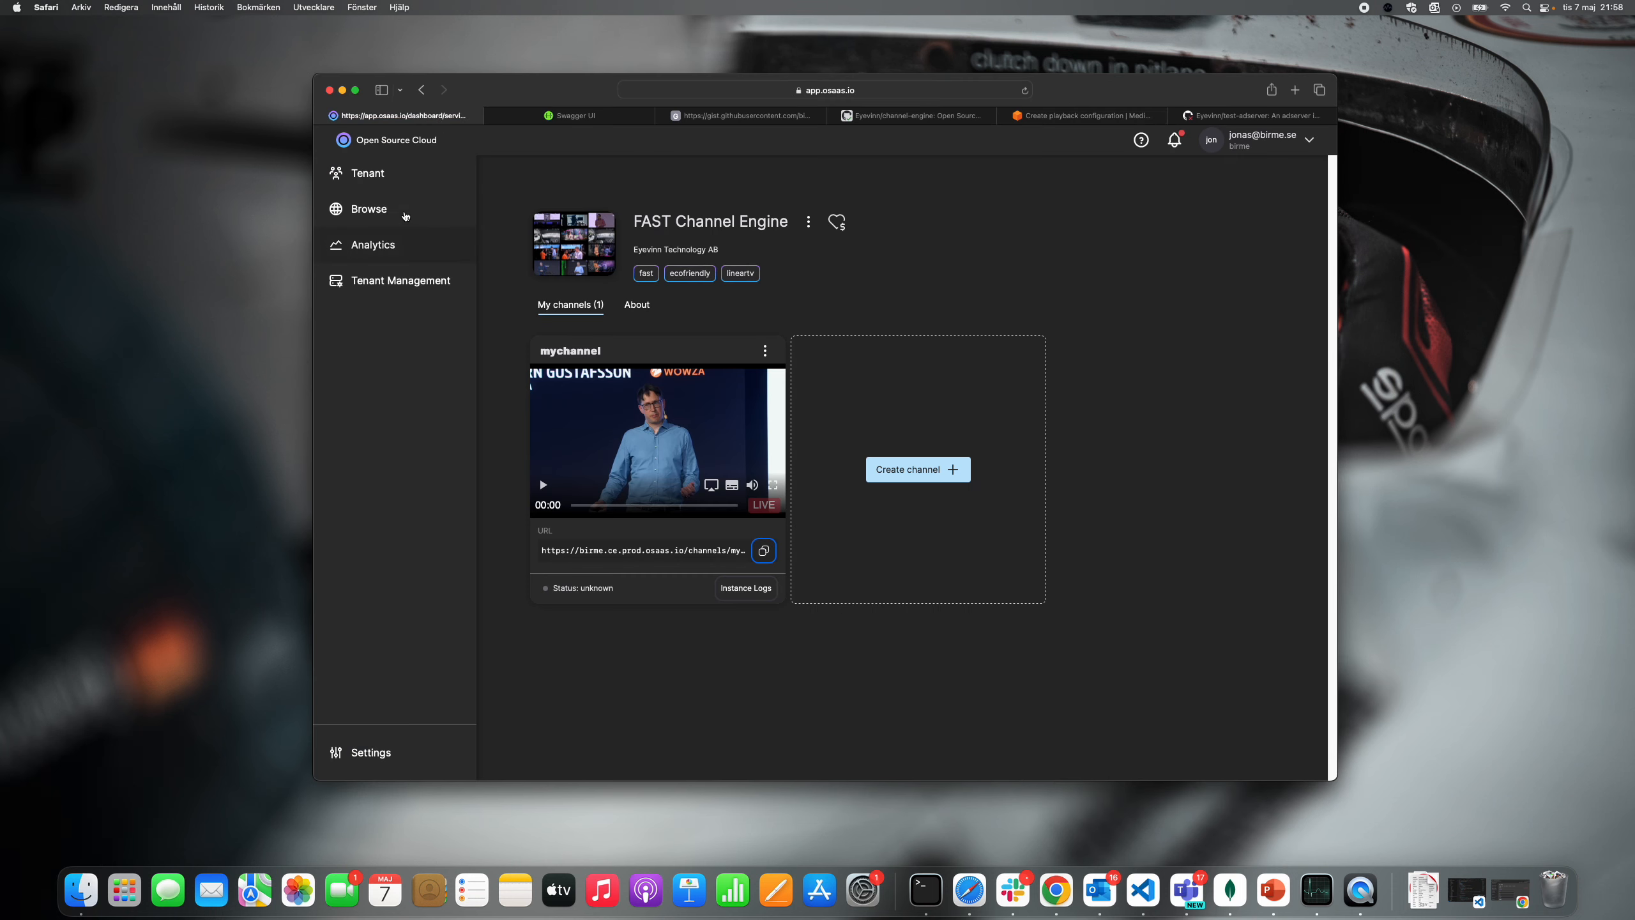
{"action": "left_click", "coordinate": [395, 182]}
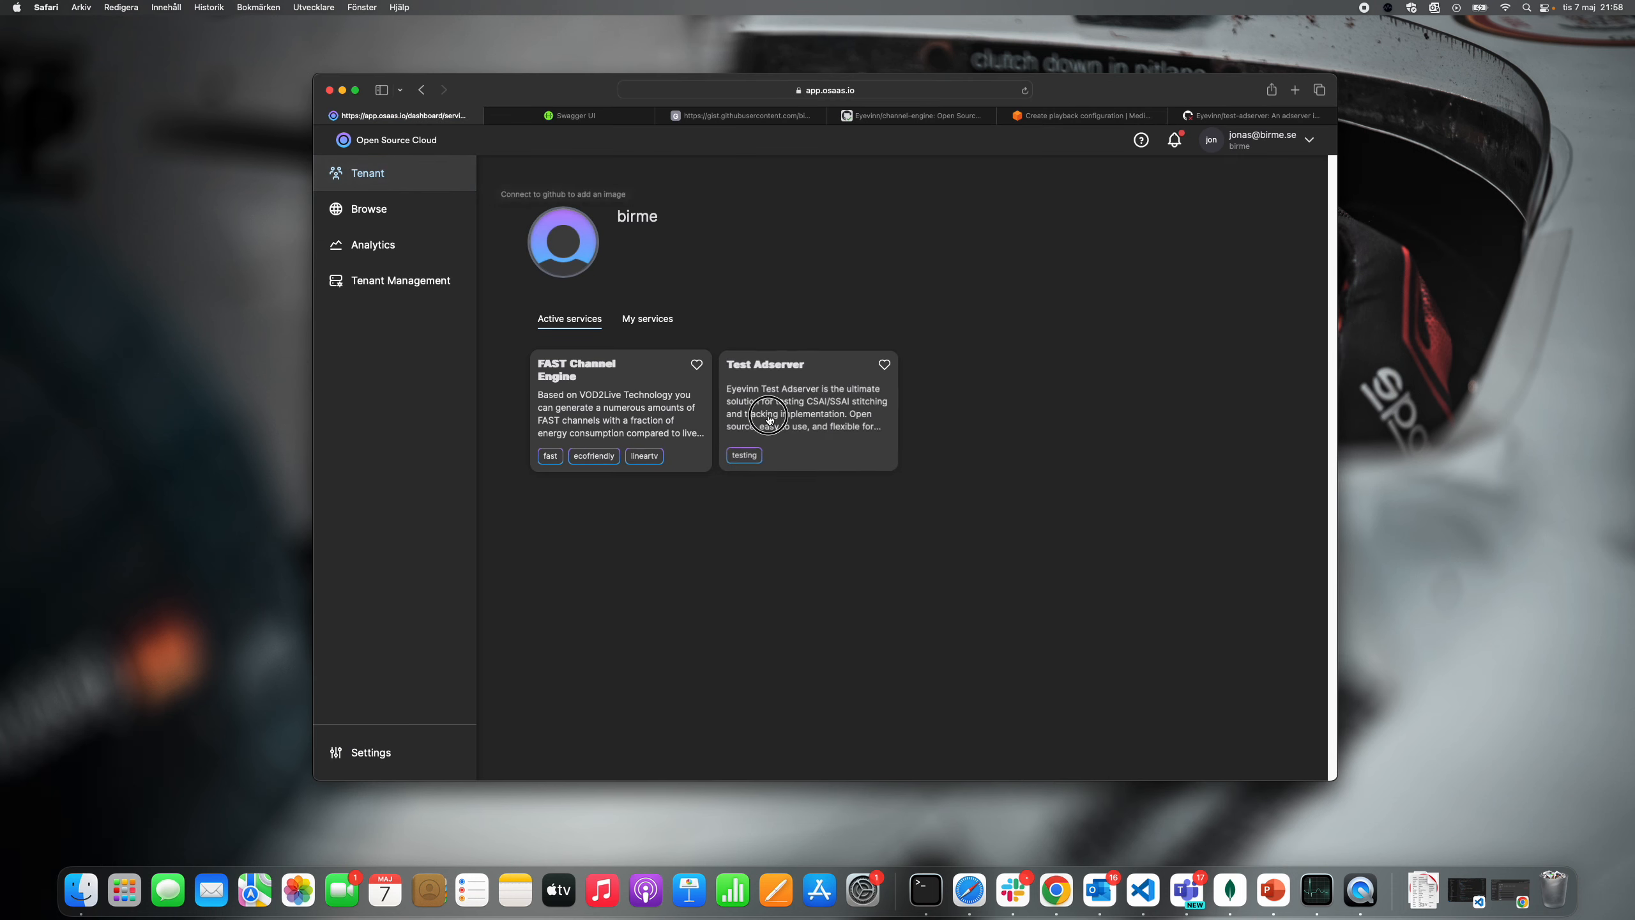
{"action": "left_click", "coordinate": [752, 450]}
{"action": "left_click", "coordinate": [764, 409]}
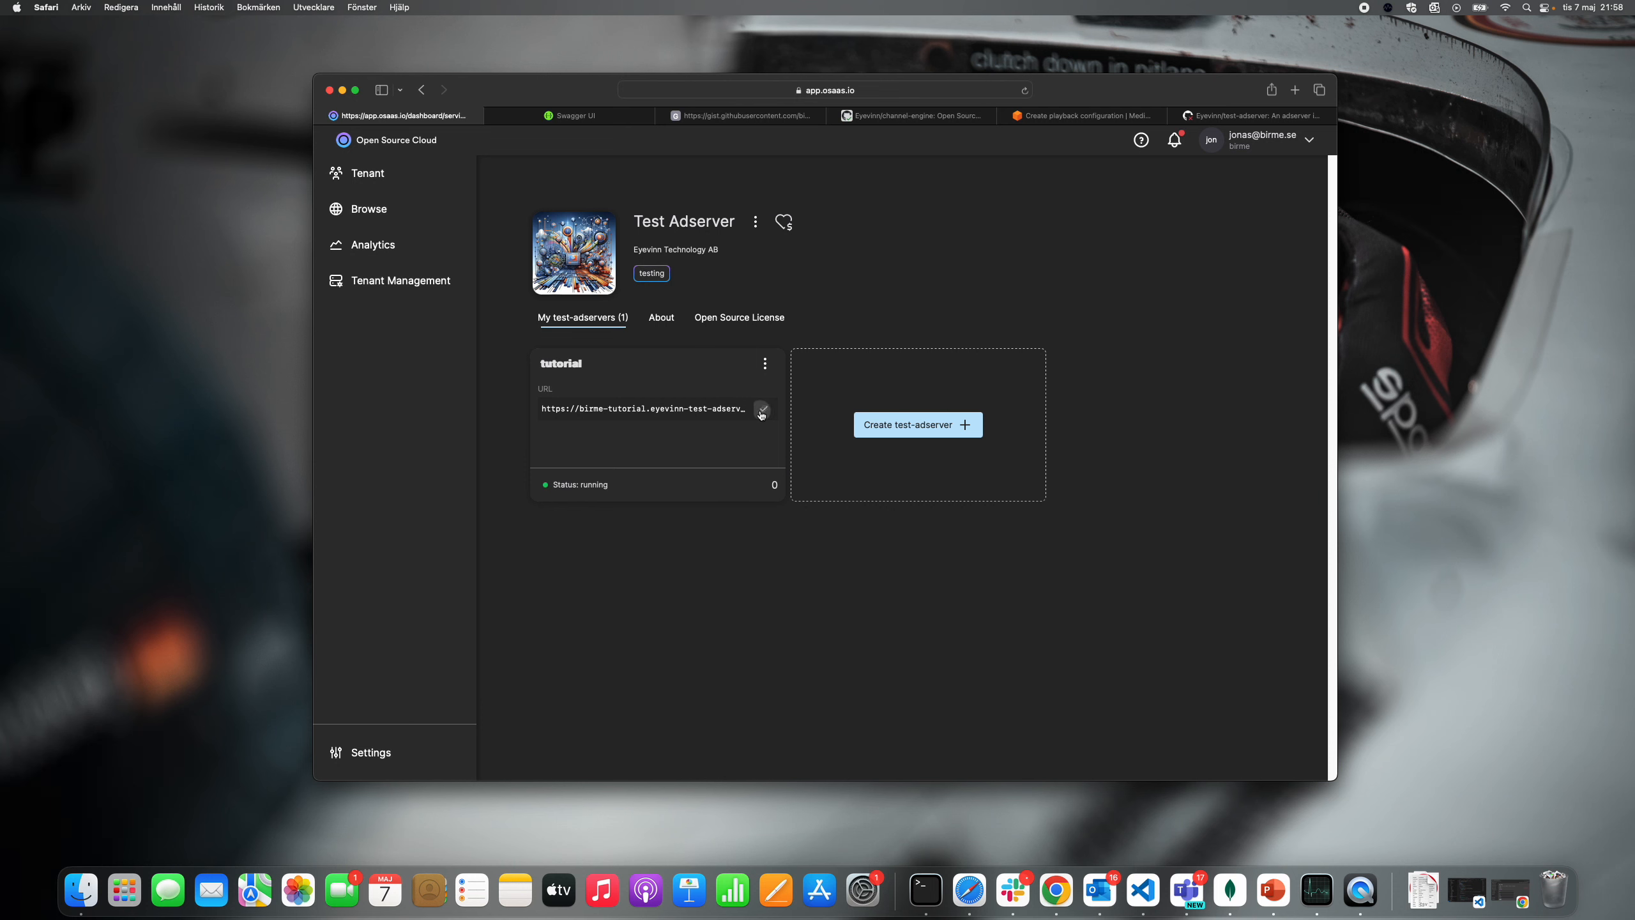
Step: Copy the VAST request URL ending in /api/v1/vast?dur=30 from the API documentation and paste it as the MediaTailor ad decision server
{"action": "left_click", "coordinate": [575, 116]}
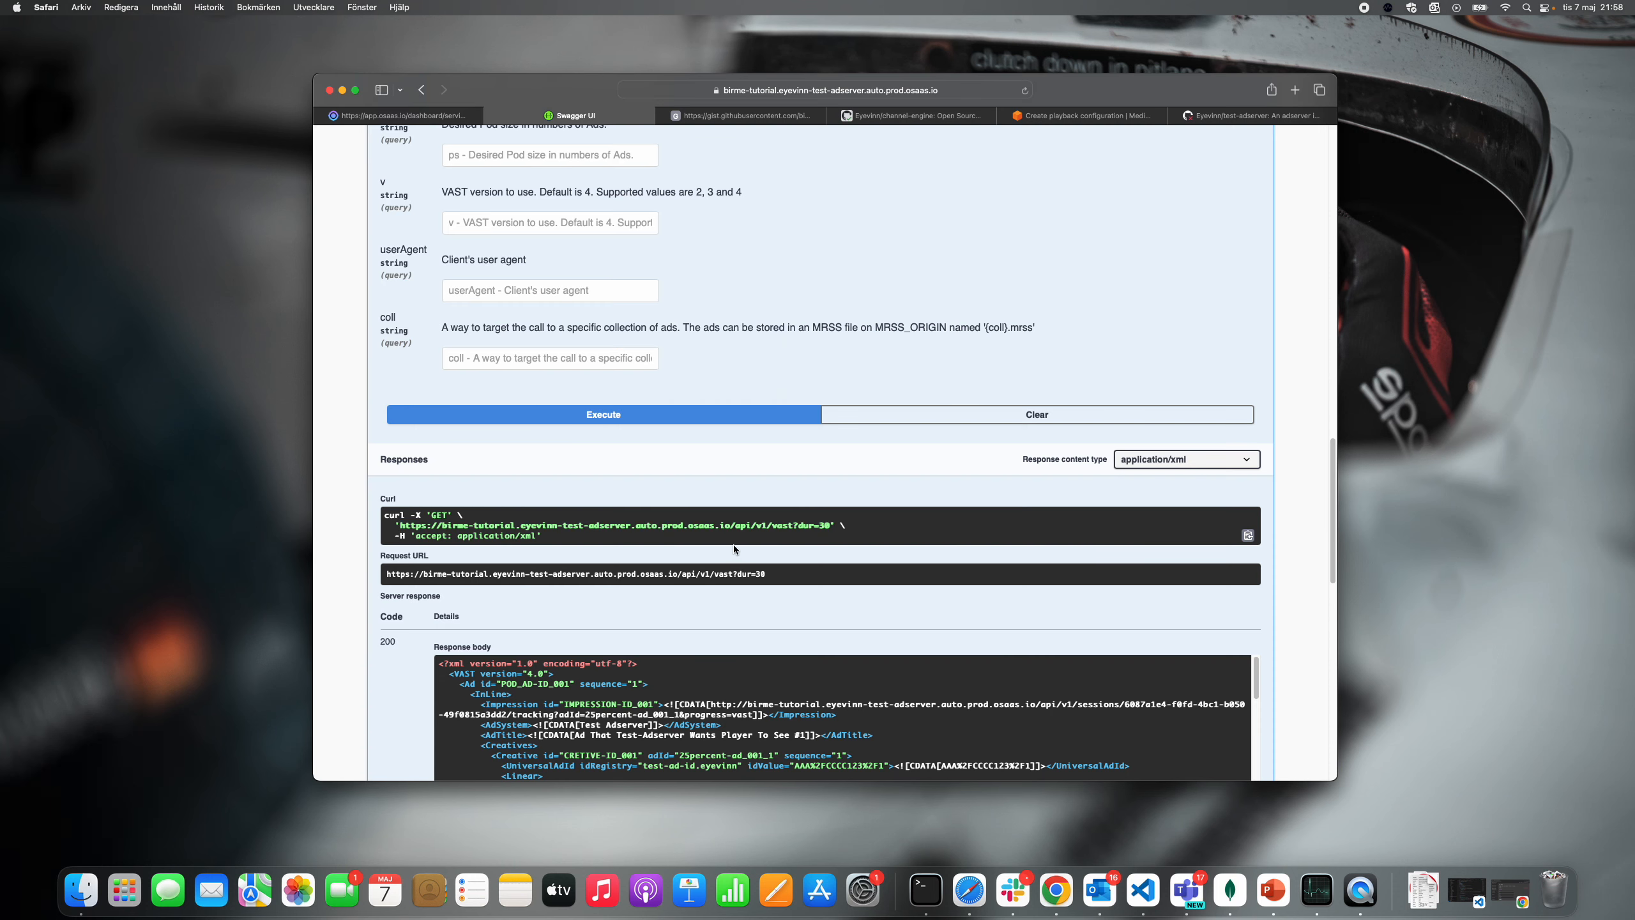
{"action": "left_click_drag", "start_coordinate": [400, 526], "coordinate": [831, 525]}
{"action": "key", "text": "super+c"}
{"action": "left_click", "coordinate": [1094, 118]}
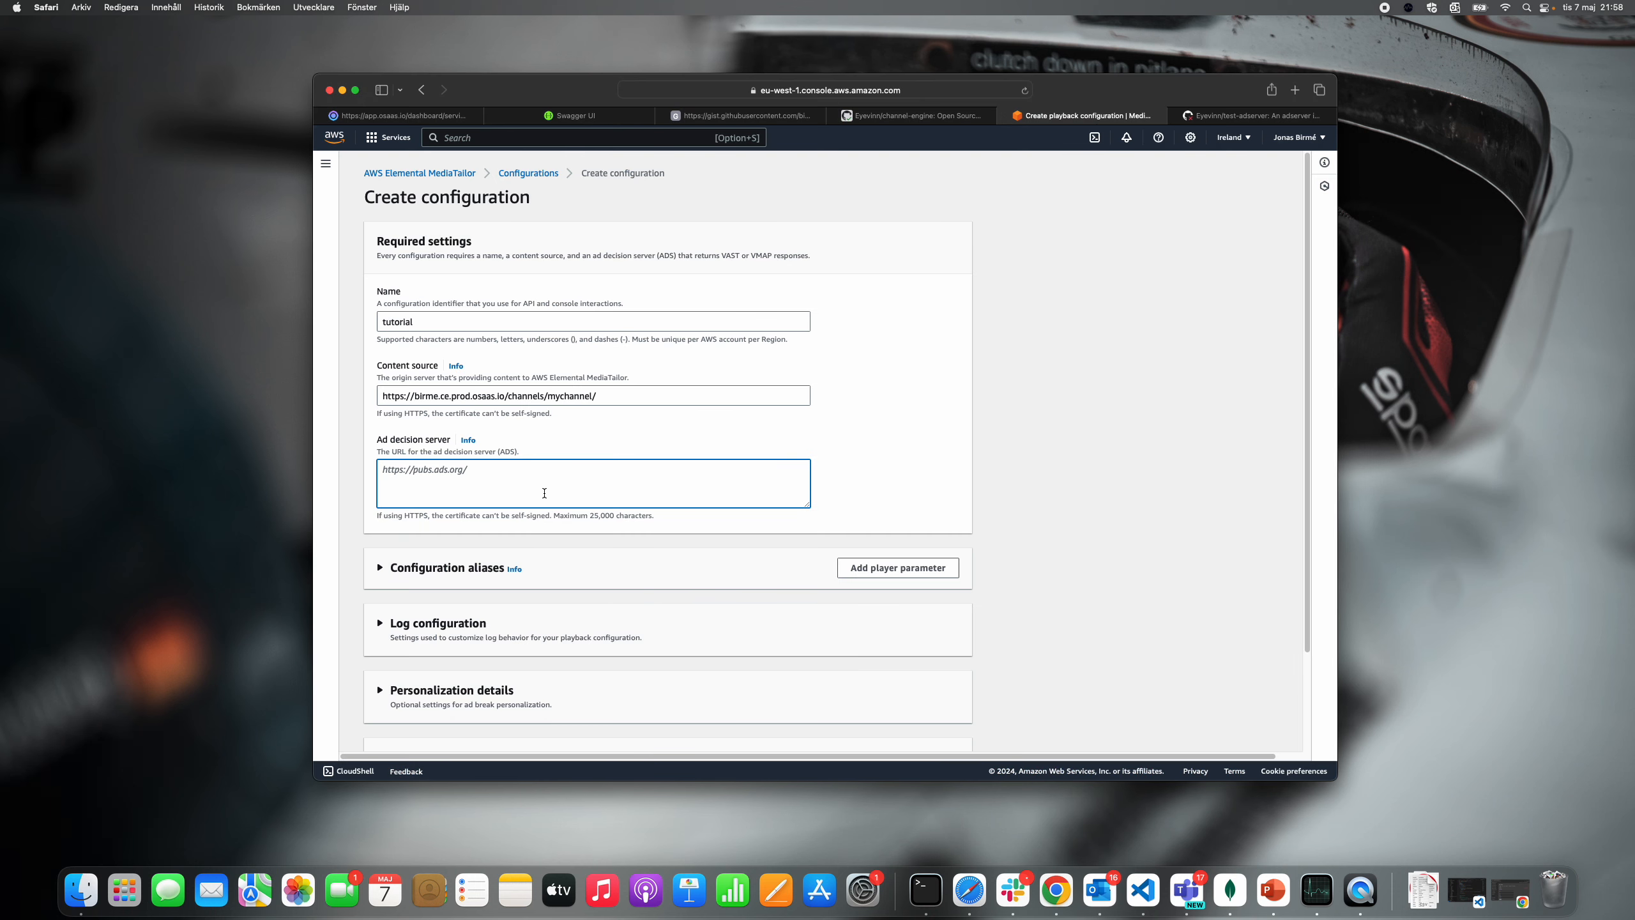
{"action": "key", "text": "super+v"}
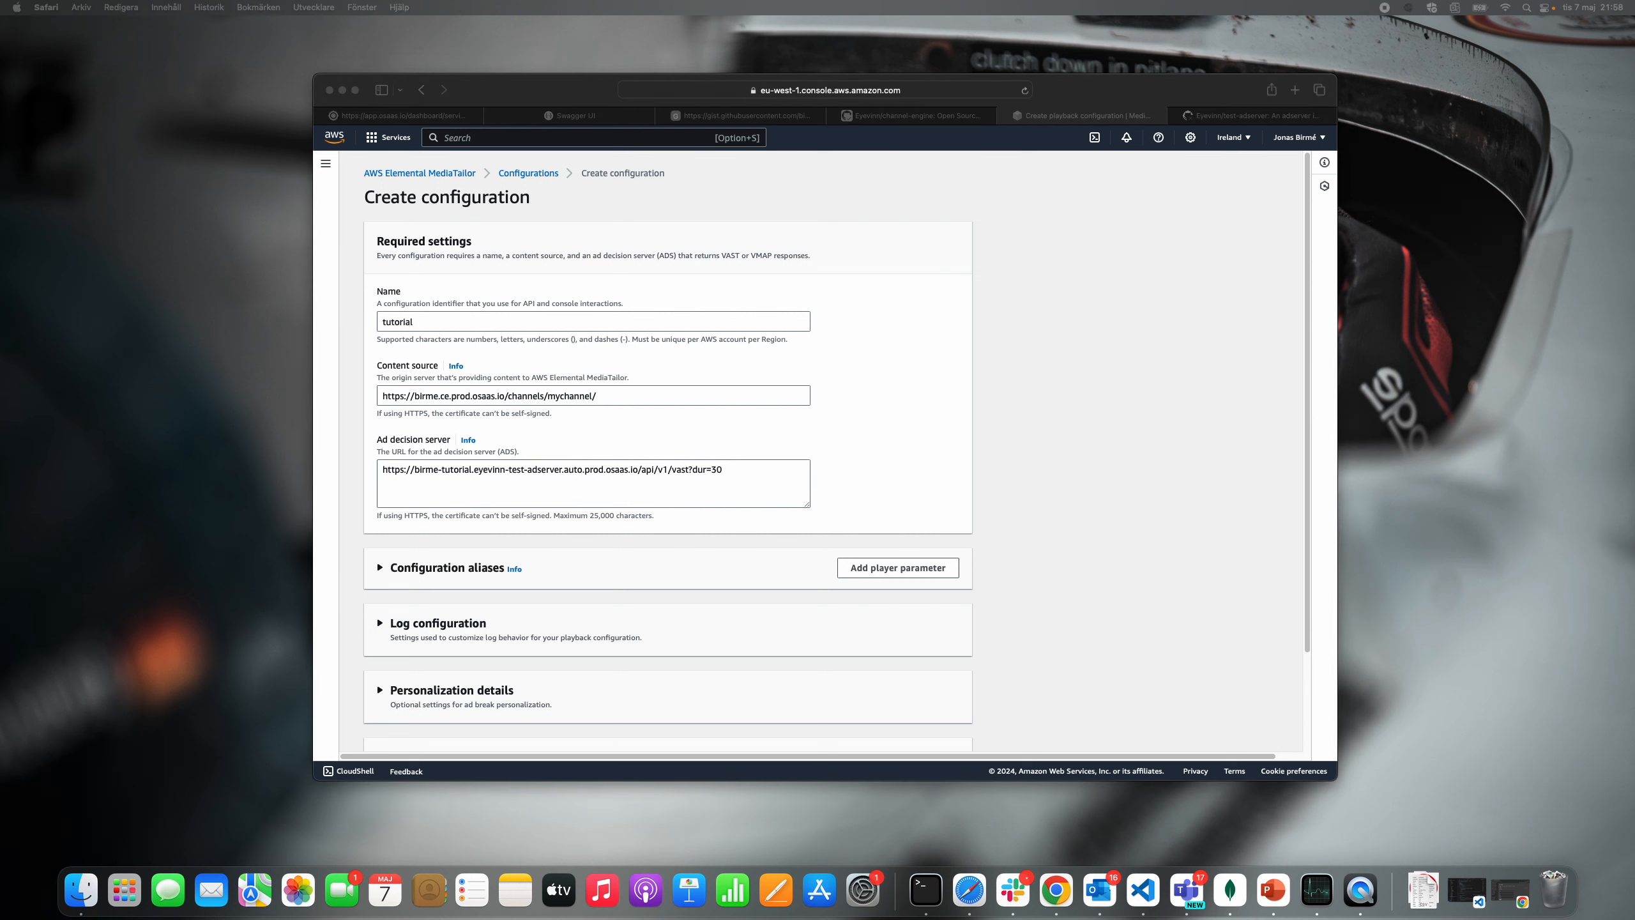
Step: Replace the ad decision URL's duration value with [session.avail_duration_secs] and append &c=true&uip=[session.client_ip]
{"action": "left_click", "coordinate": [740, 476]}
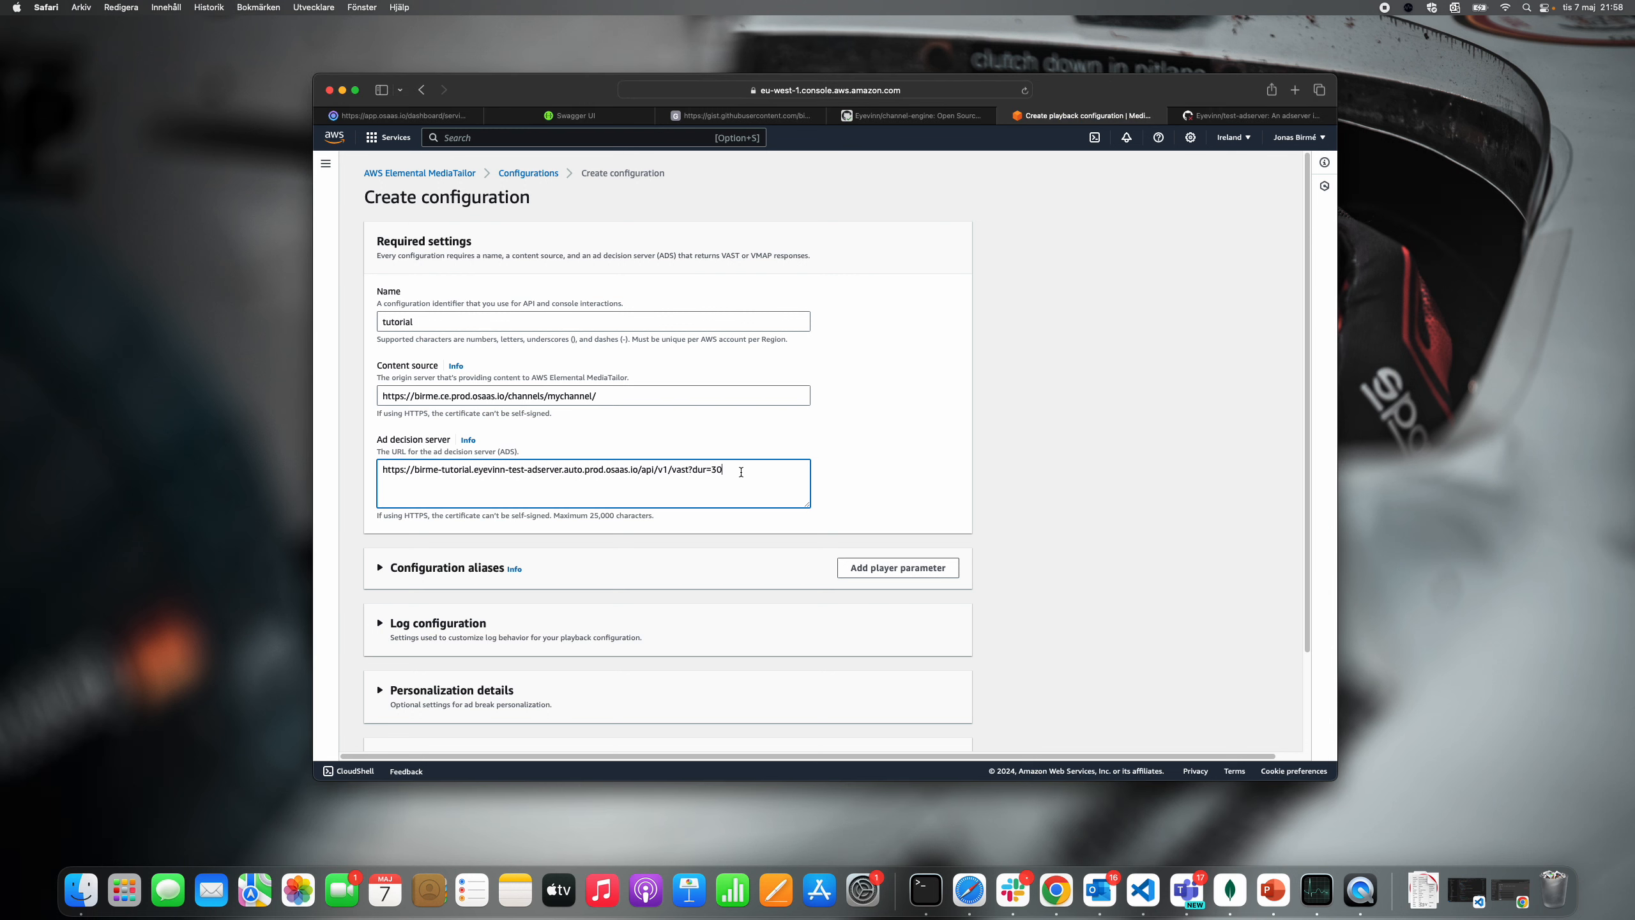
{"action": "key", "text": "BackSpace"}
{"action": "key", "text": "BackSpace"}
{"action": "key", "text": "super+v"}
{"action": "type", "text": "&c=true&uip="}
{"action": "key", "text": "super+Tab"}
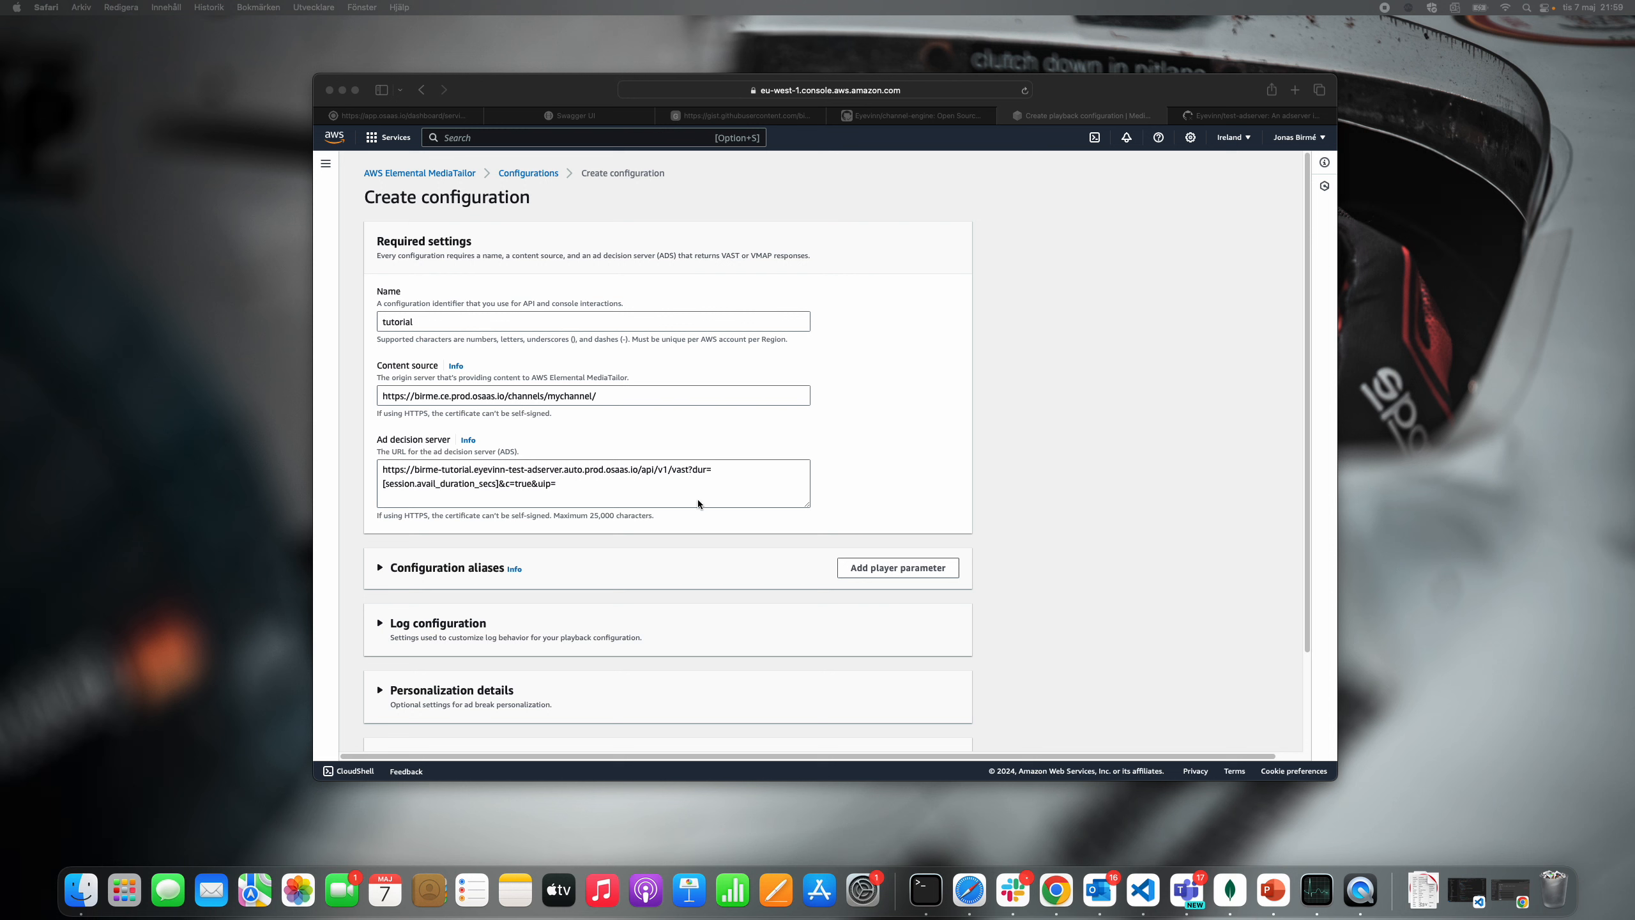
{"action": "key", "text": "super+Tab"}
{"action": "key", "text": "super+v"}
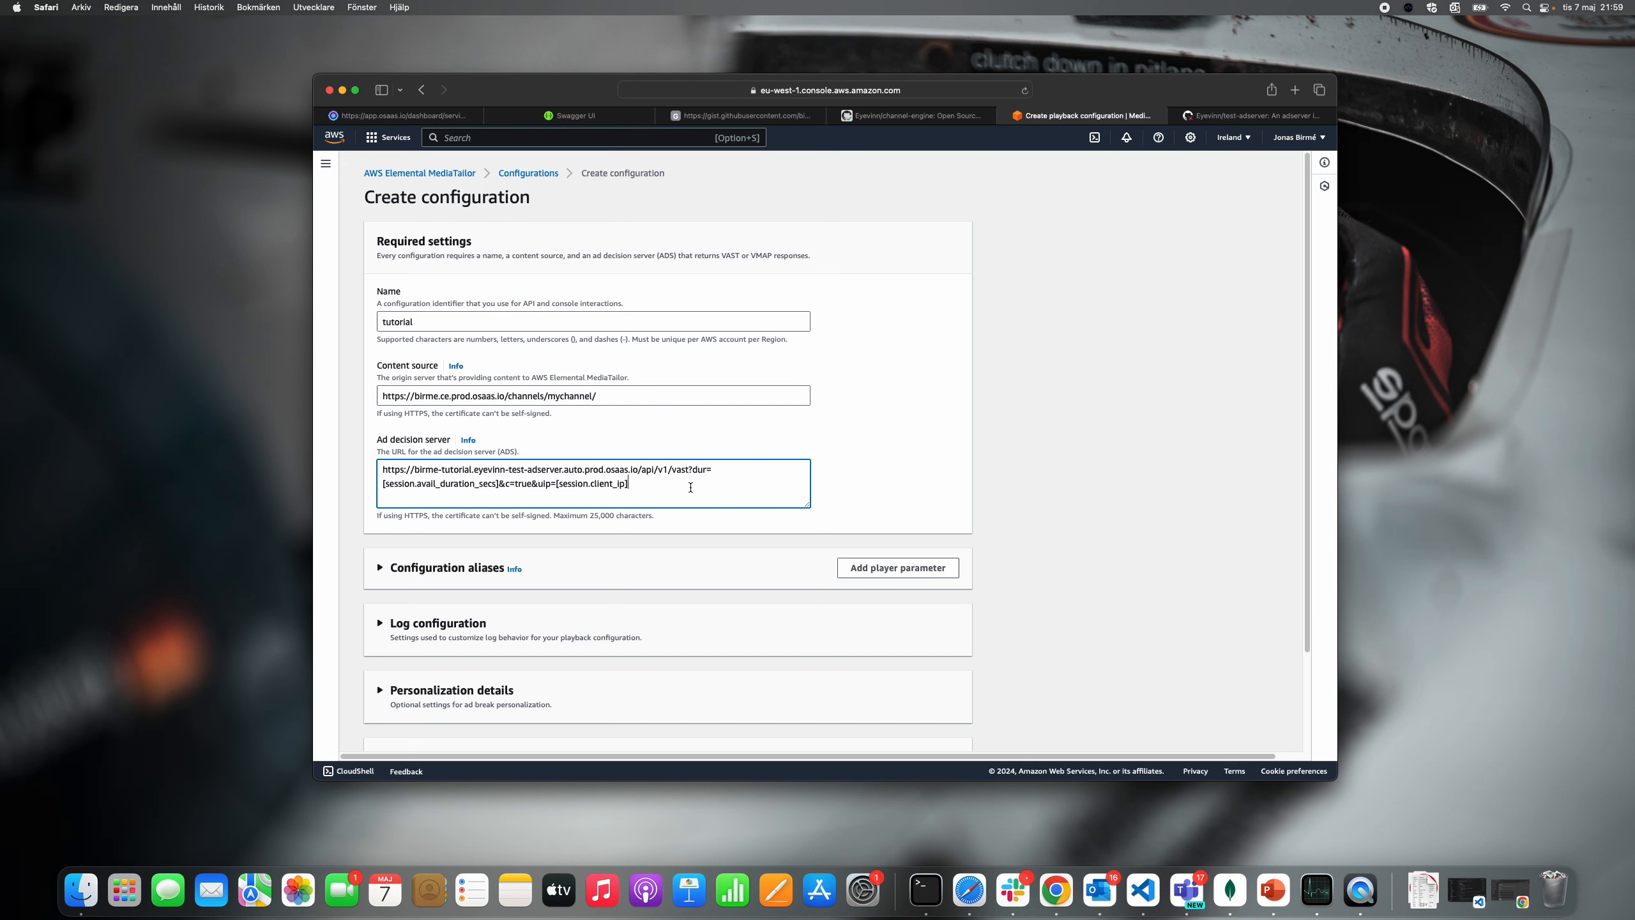
Step: Create the tutorial configuration and copy its HLS playback prefix
{"action": "left_click", "coordinate": [1009, 431]}
{"action": "scroll", "coordinate": [1013, 432], "scroll_direction": "down", "scroll_amount": 2}
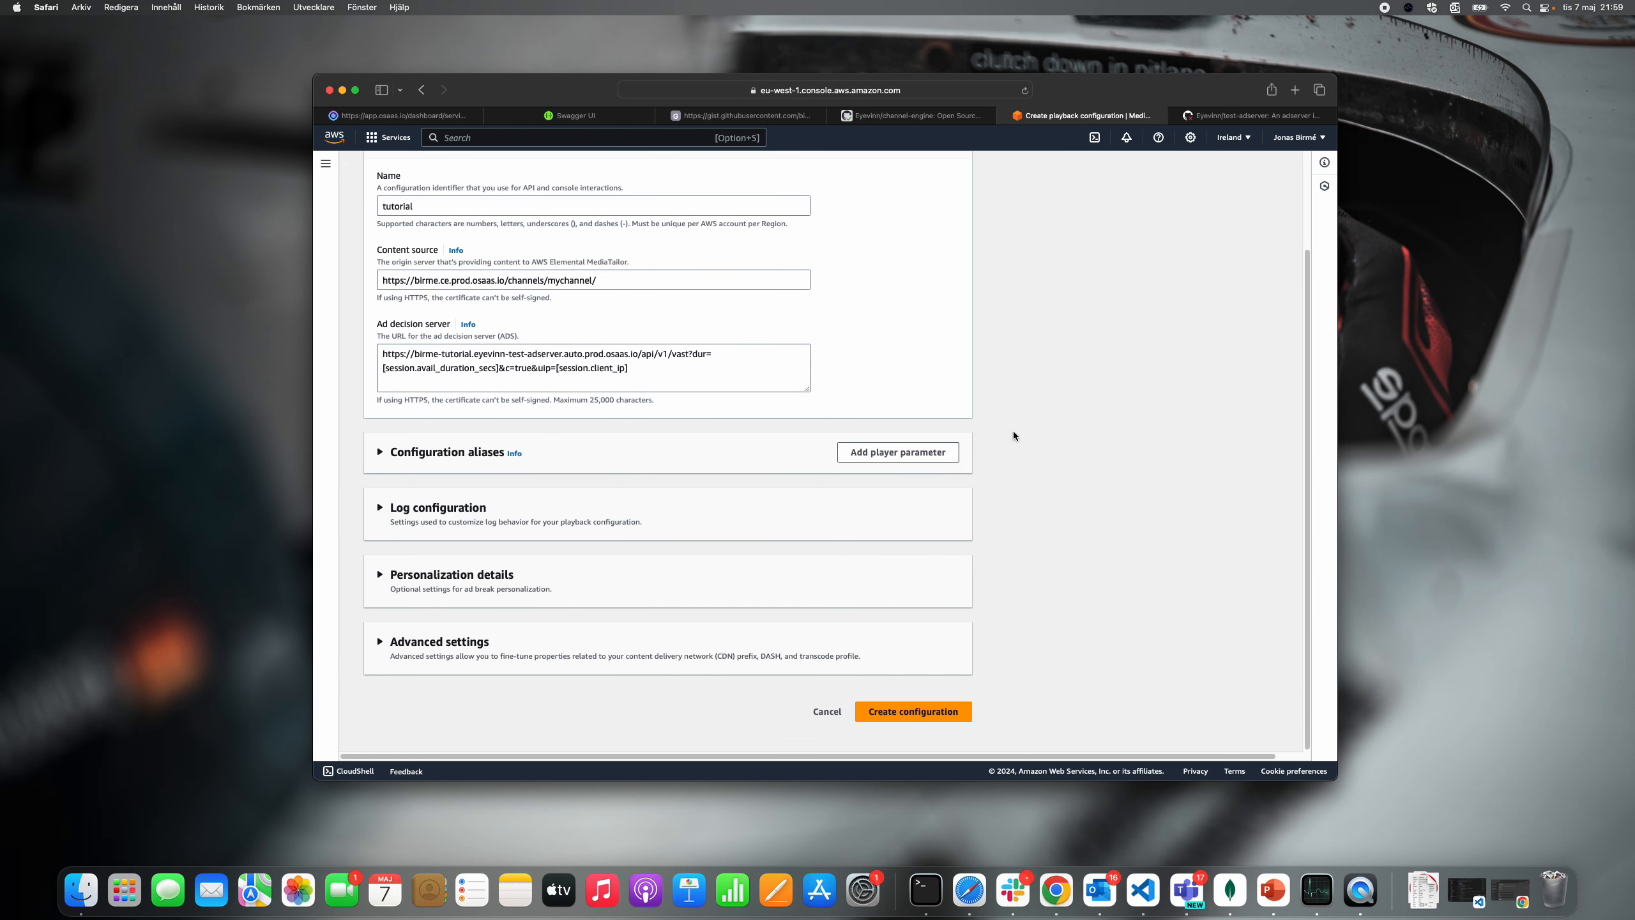
{"action": "left_click", "coordinate": [960, 716]}
{"action": "scroll", "coordinate": [1014, 522], "scroll_direction": "up", "scroll_amount": 1}
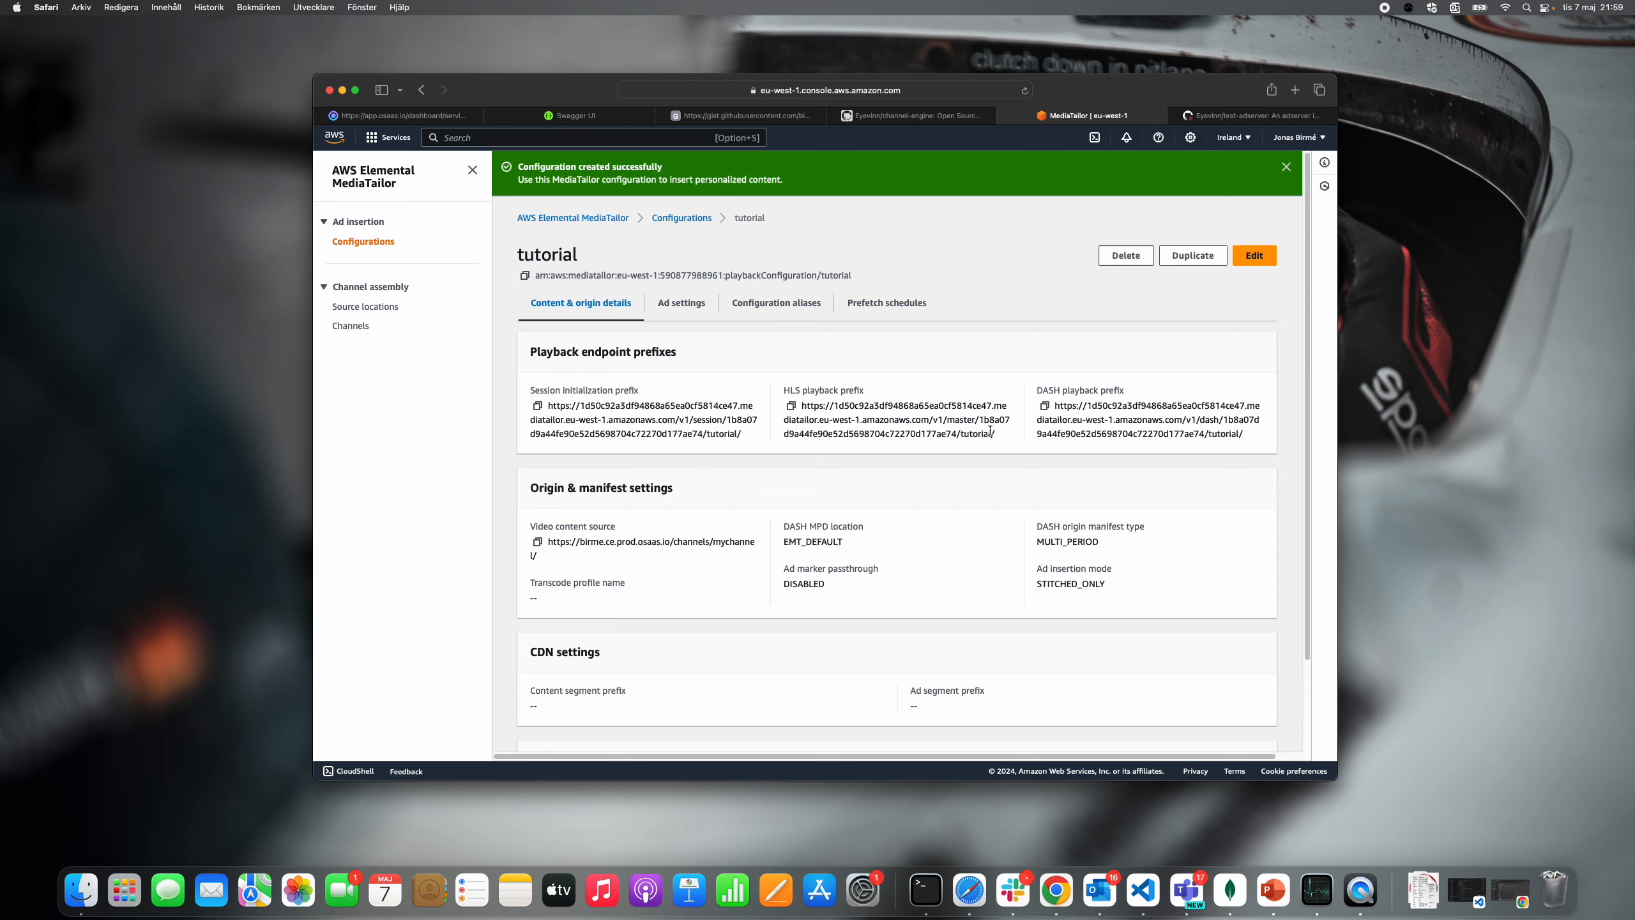
{"action": "left_click", "coordinate": [792, 406]}
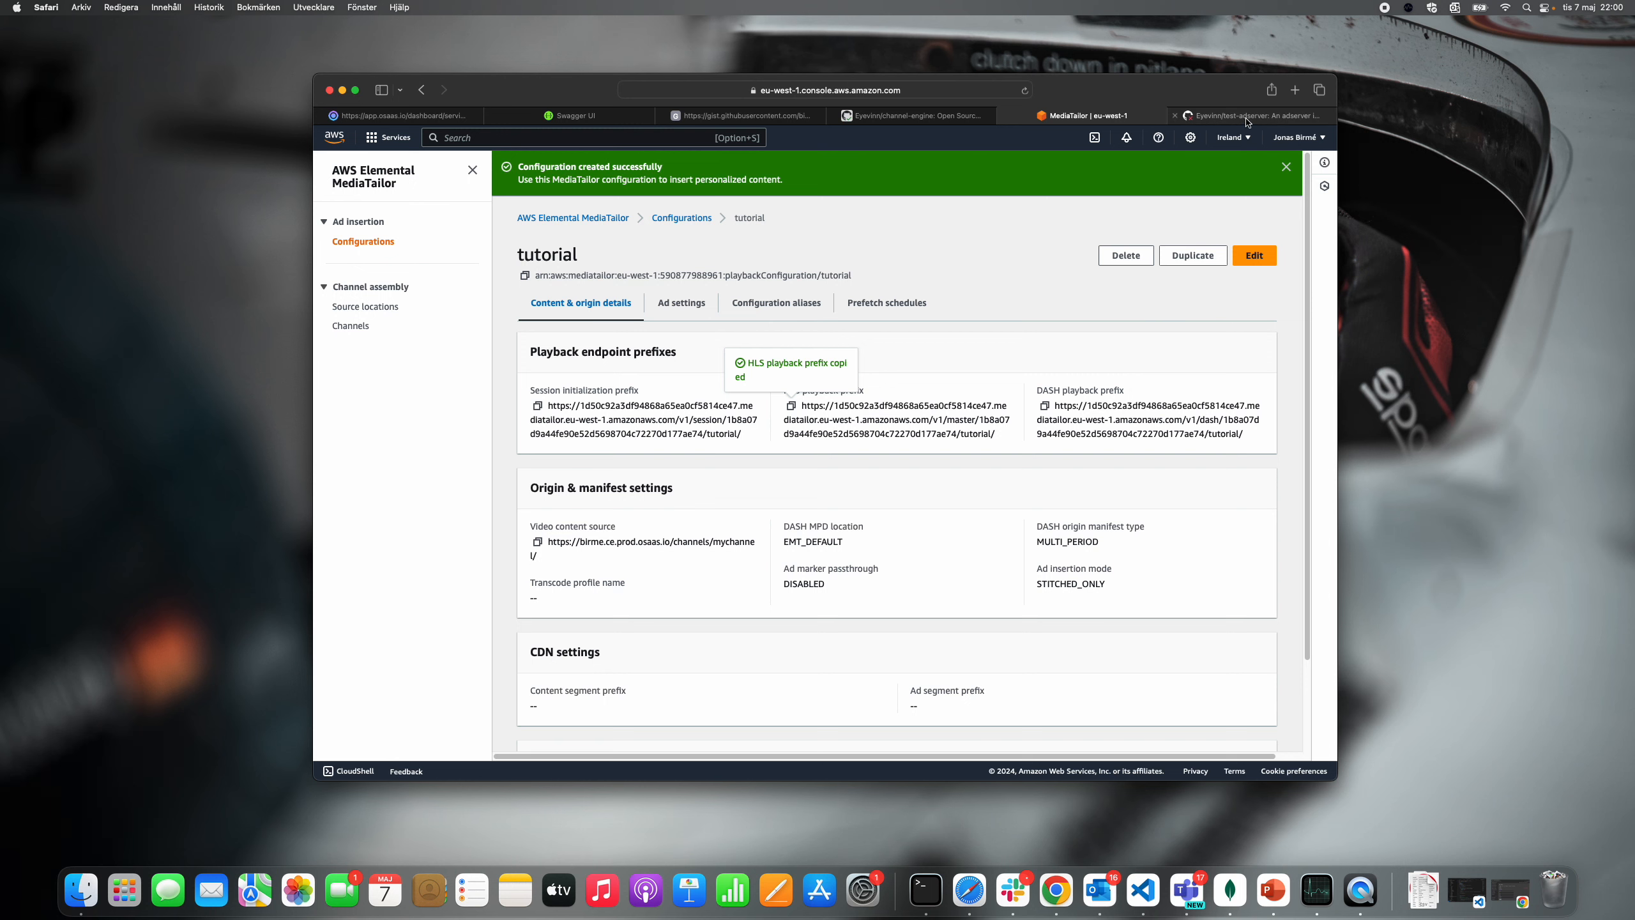
Step: Open the Eyevinn WebPlayer at web.player.eyevinn.technology in a new browser tab
{"action": "key", "text": "super+t"}
{"action": "type", "text": "web.player.eyevinn.technology"}
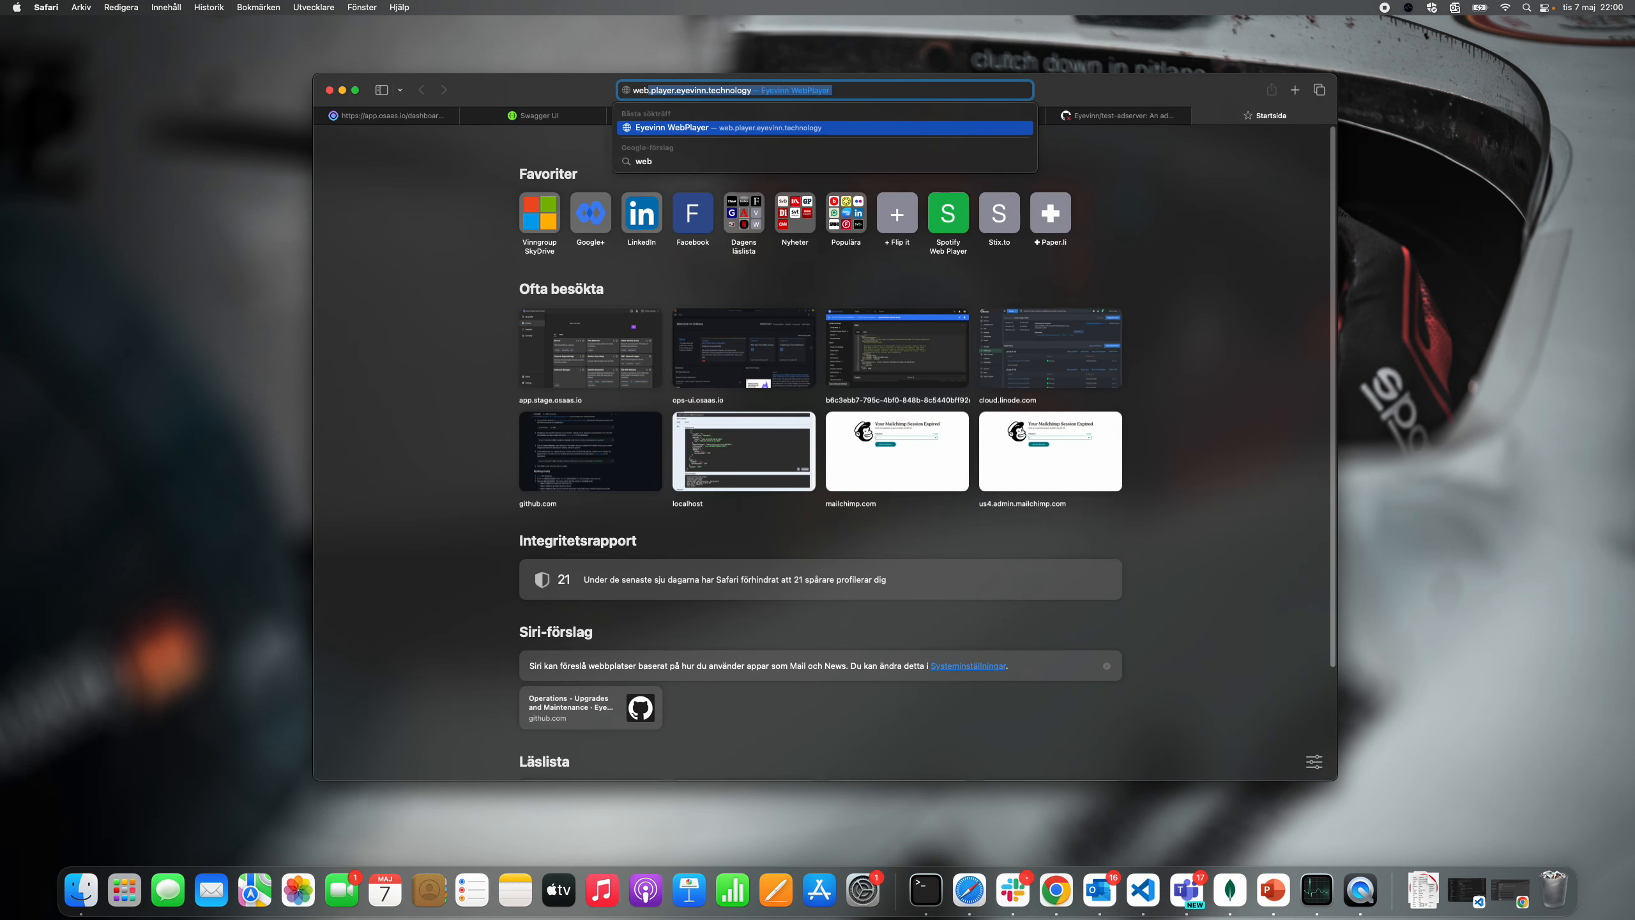
{"action": "key", "text": "Return"}
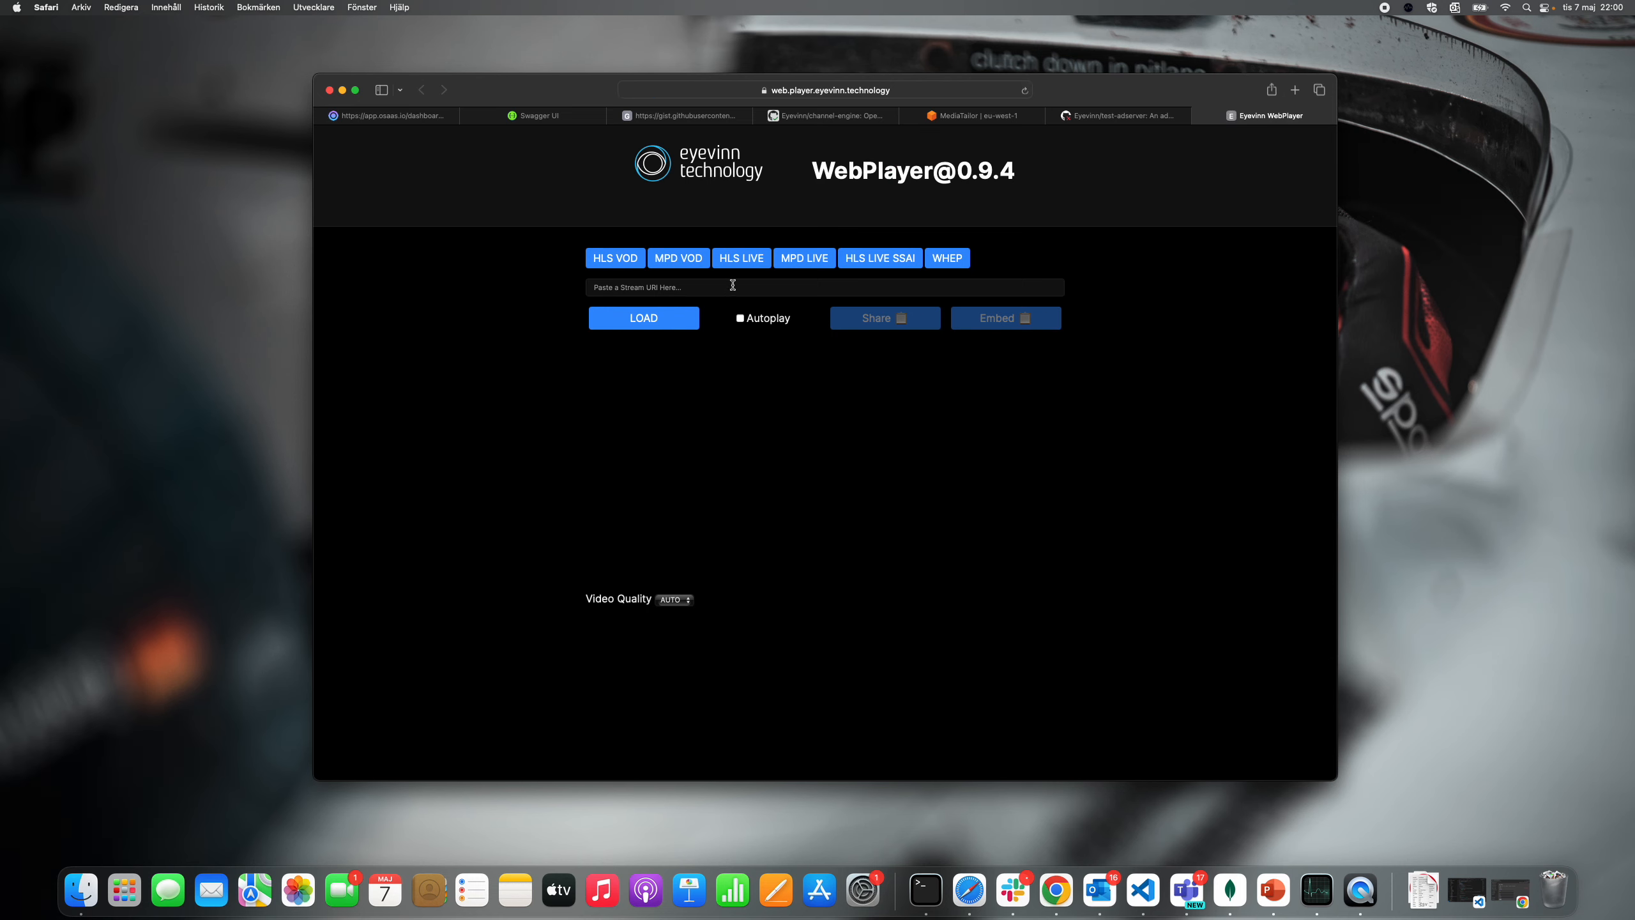
Step: Load the copied HLS playback prefix with master.m3u8 appended as the stream, then play it with the sound muted
{"action": "left_click", "coordinate": [733, 285]}
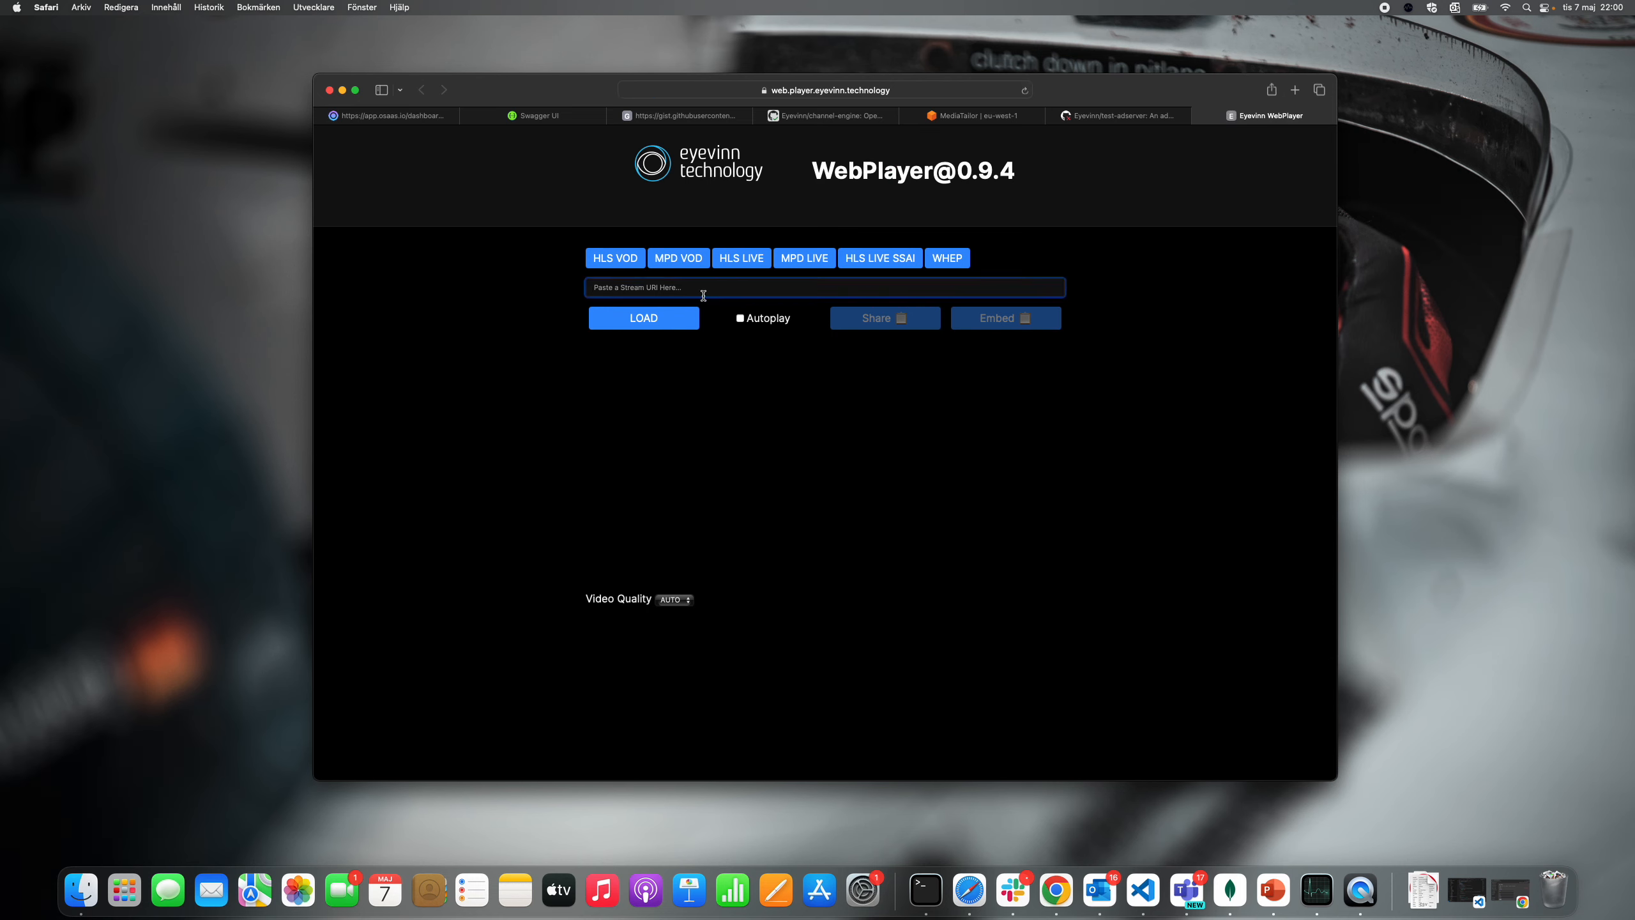
{"action": "key", "text": "super+v"}
{"action": "type", "text": "master.m3u8"}
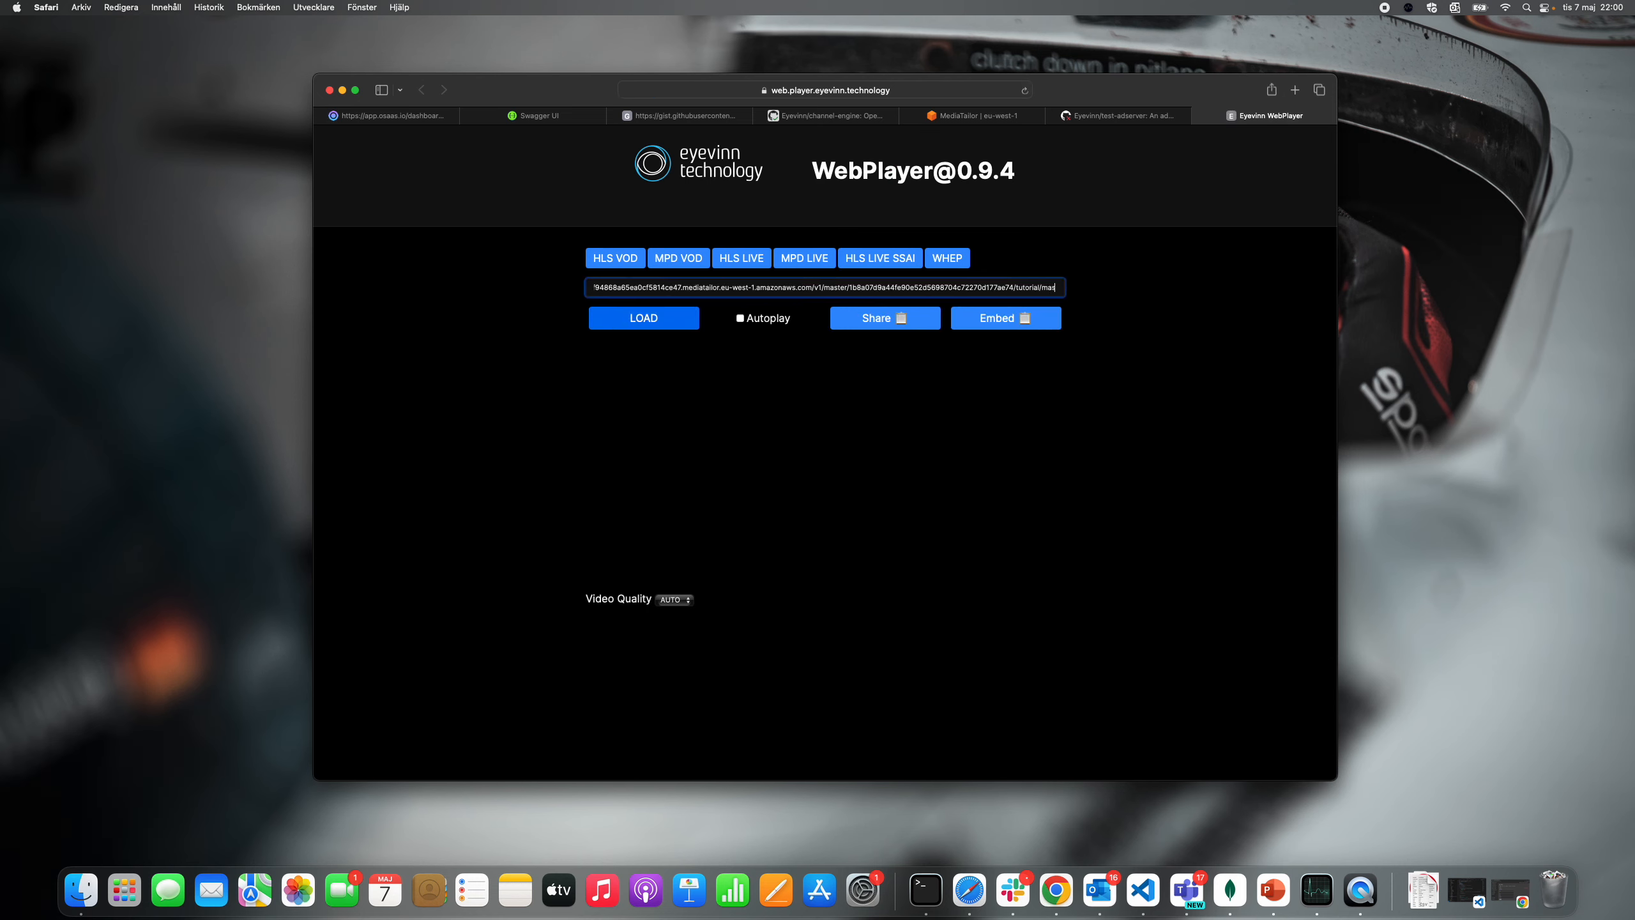
{"action": "left_click", "coordinate": [612, 324]}
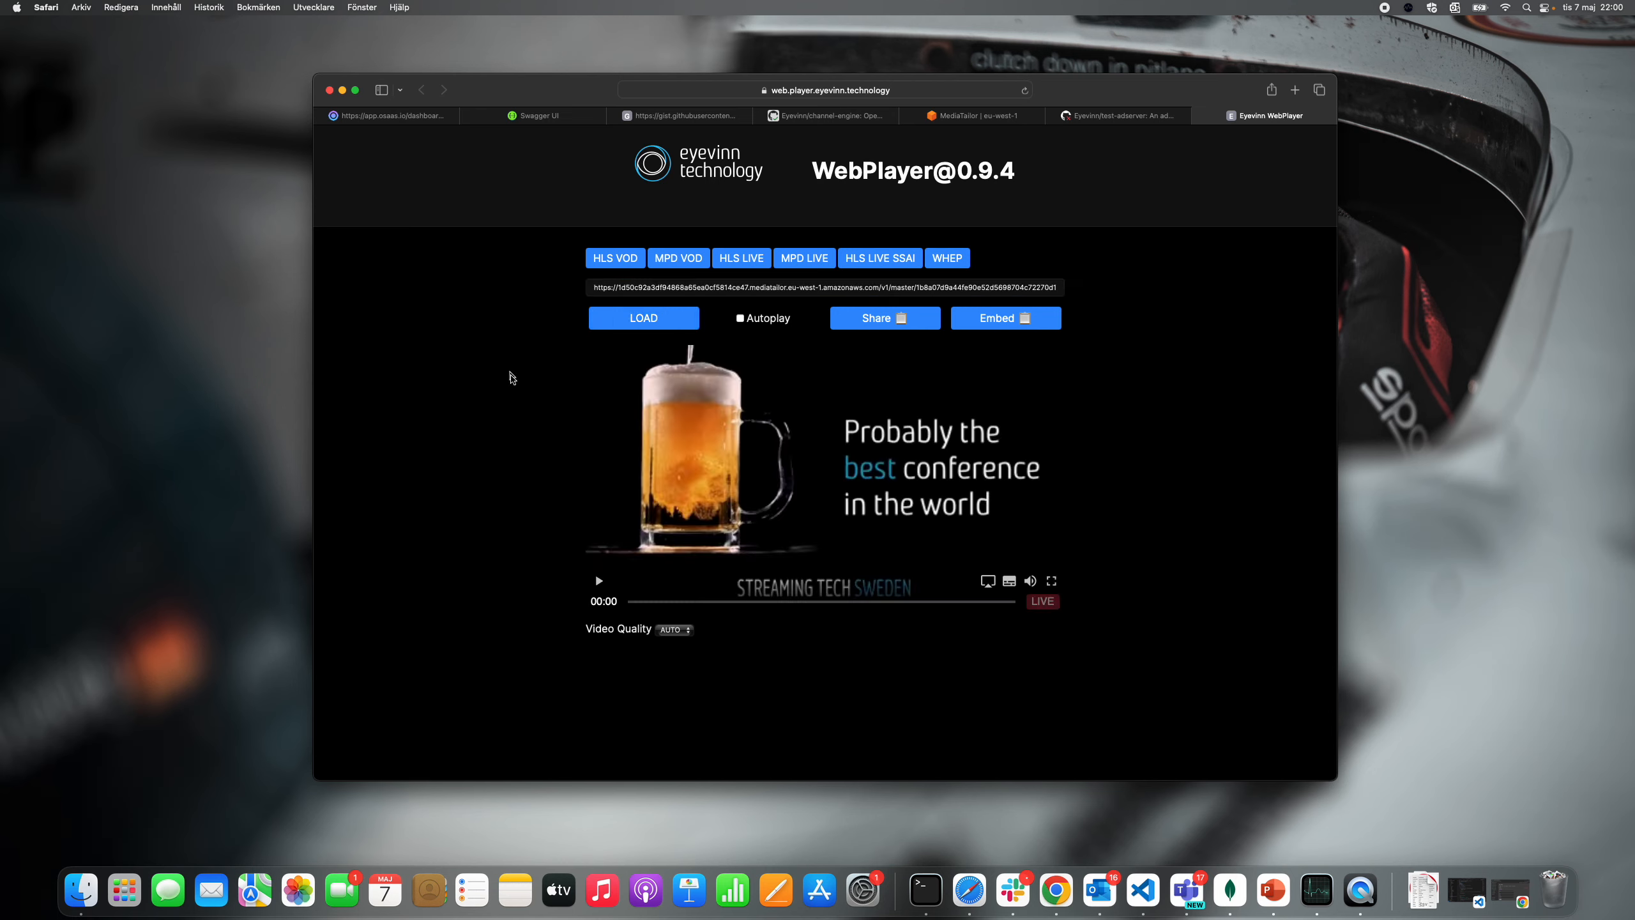
{"action": "left_click", "coordinate": [598, 582]}
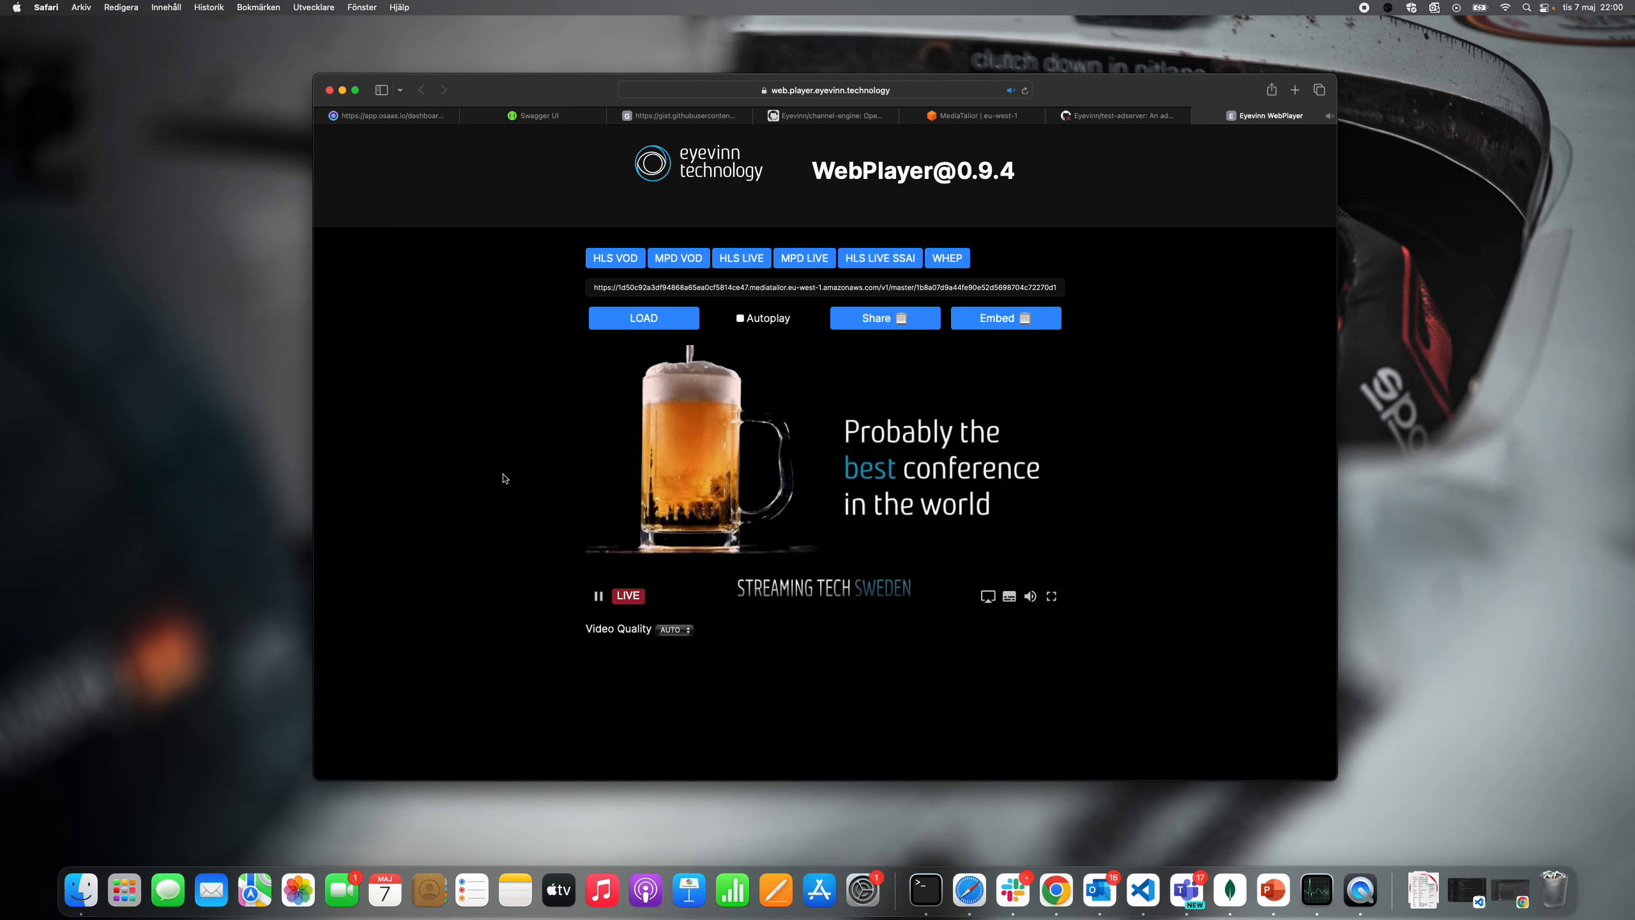
{"action": "left_click", "coordinate": [1030, 596]}
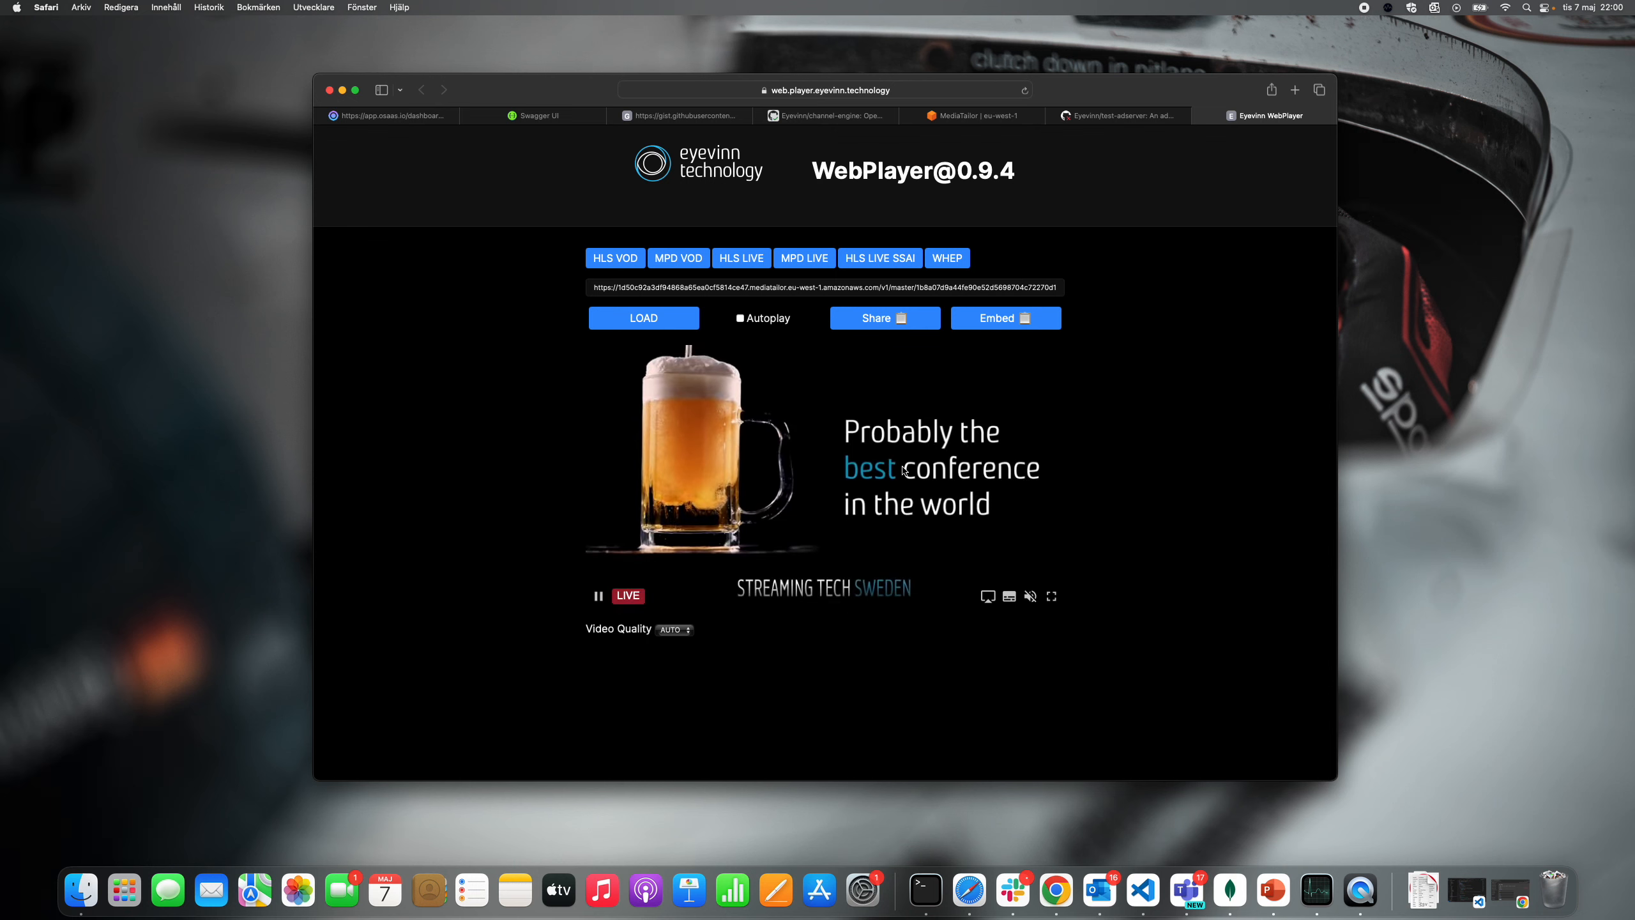